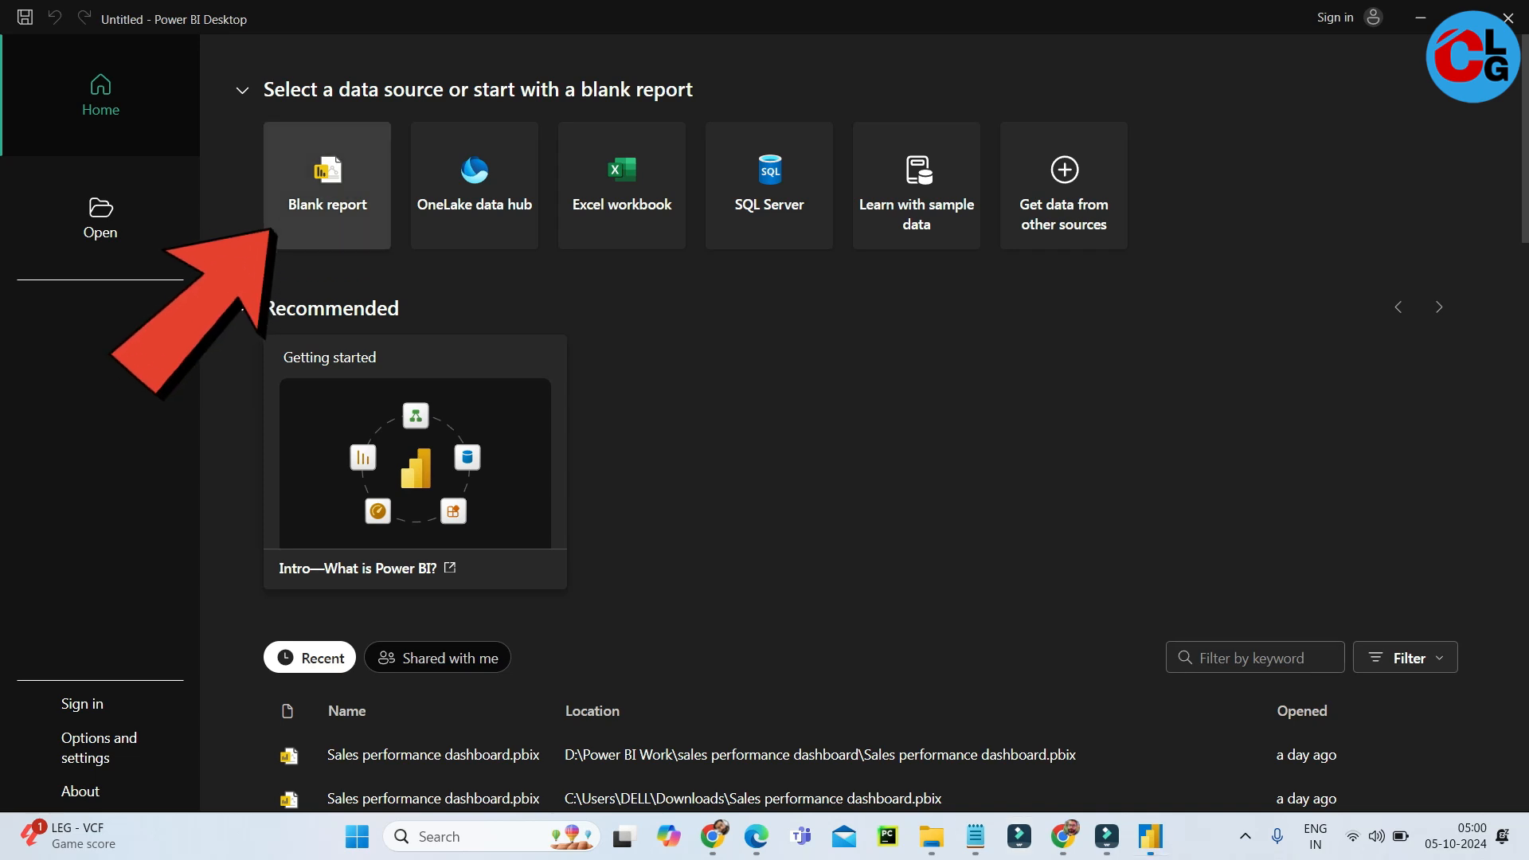
Start a blank report and expand the collapsed ribbon.
{"action": "left_click", "coordinate": [328, 186]}
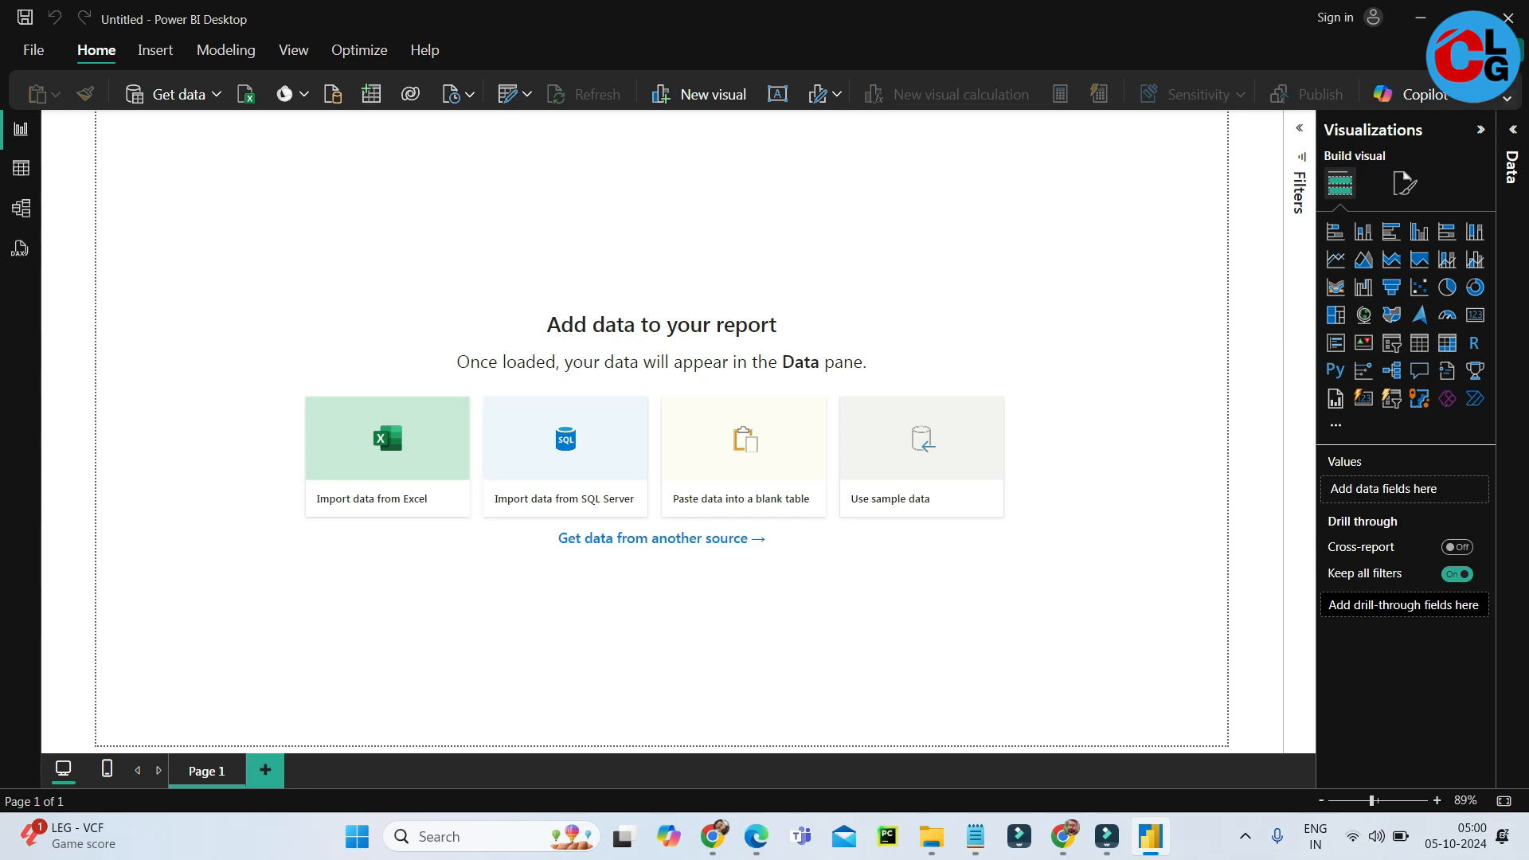
{"action": "left_click", "coordinate": [1507, 99]}
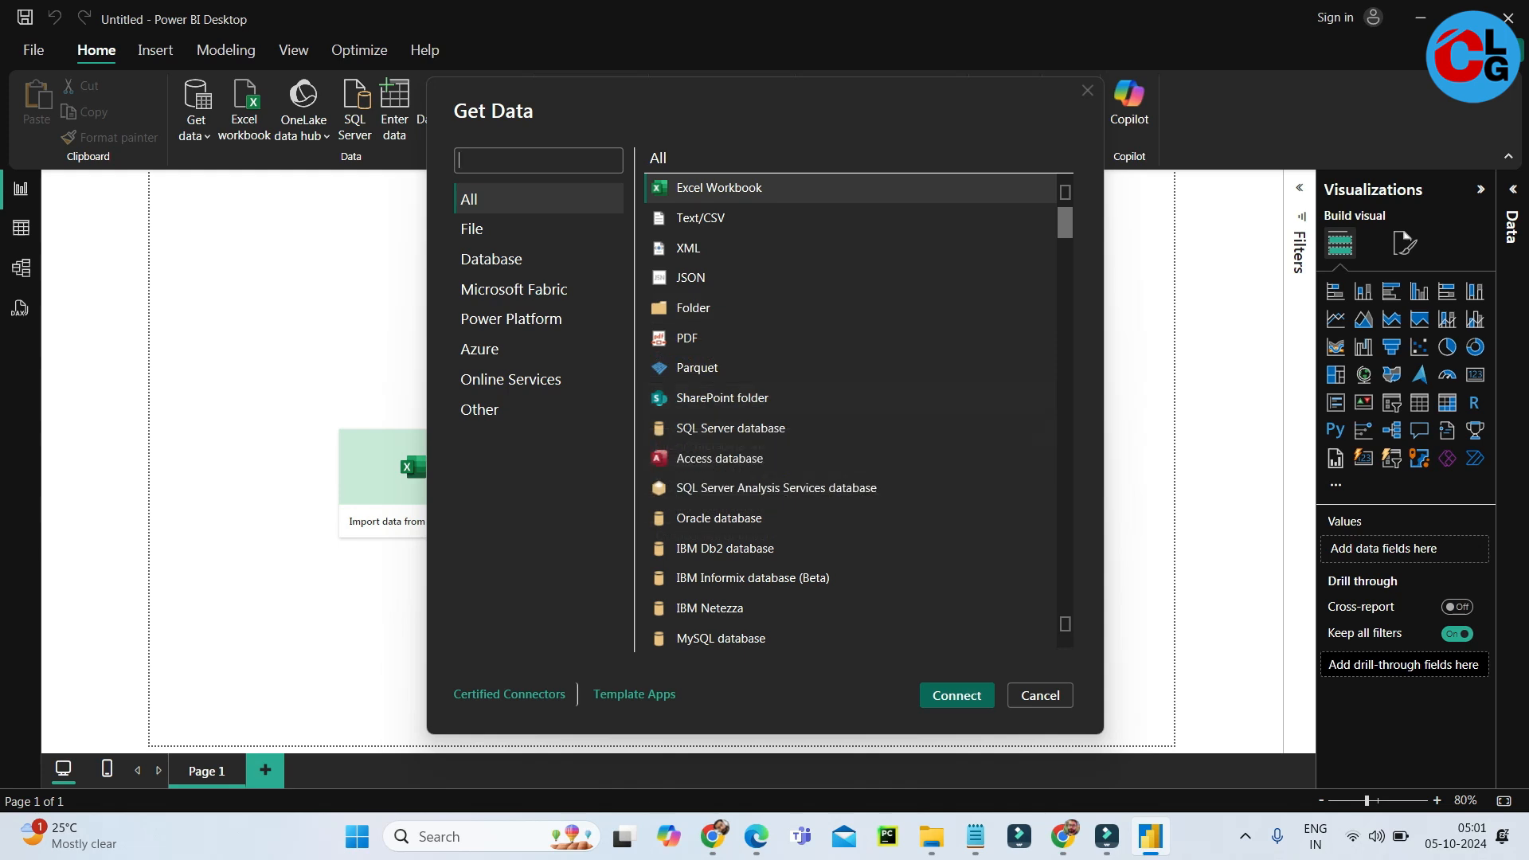
Look through the full list of available data source connectors in the Get Data dialog.
{"action": "scroll", "coordinate": [852, 414], "scroll_direction": "down", "scroll_amount": 5}
{"action": "scroll", "coordinate": [852, 414], "scroll_direction": "up", "scroll_amount": 4}
{"action": "scroll", "coordinate": [852, 414], "scroll_direction": "down", "scroll_amount": 8}
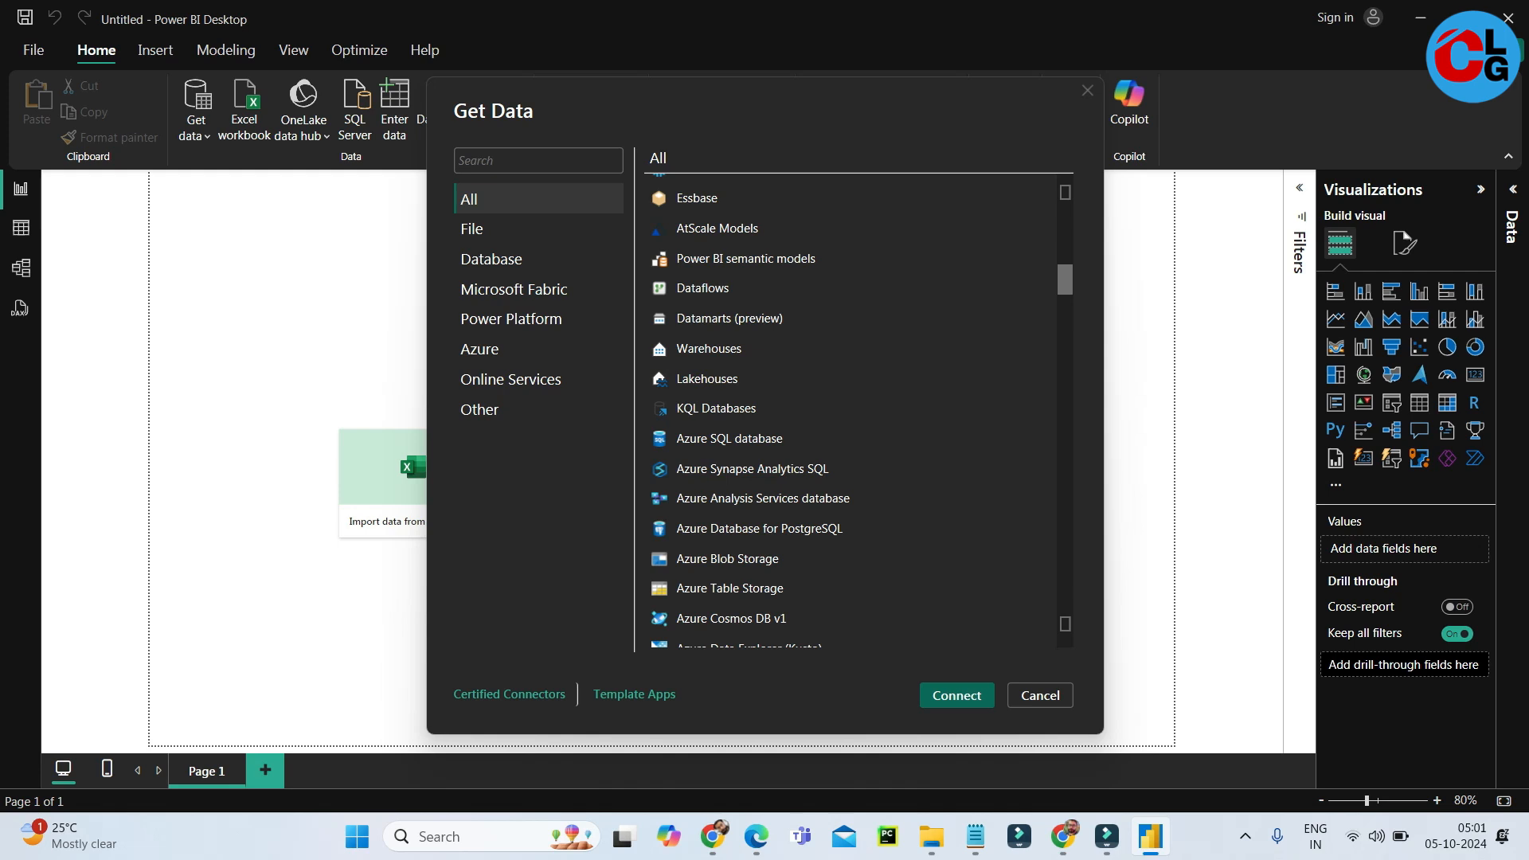
{"action": "scroll", "coordinate": [853, 414], "scroll_direction": "down", "scroll_amount": 5}
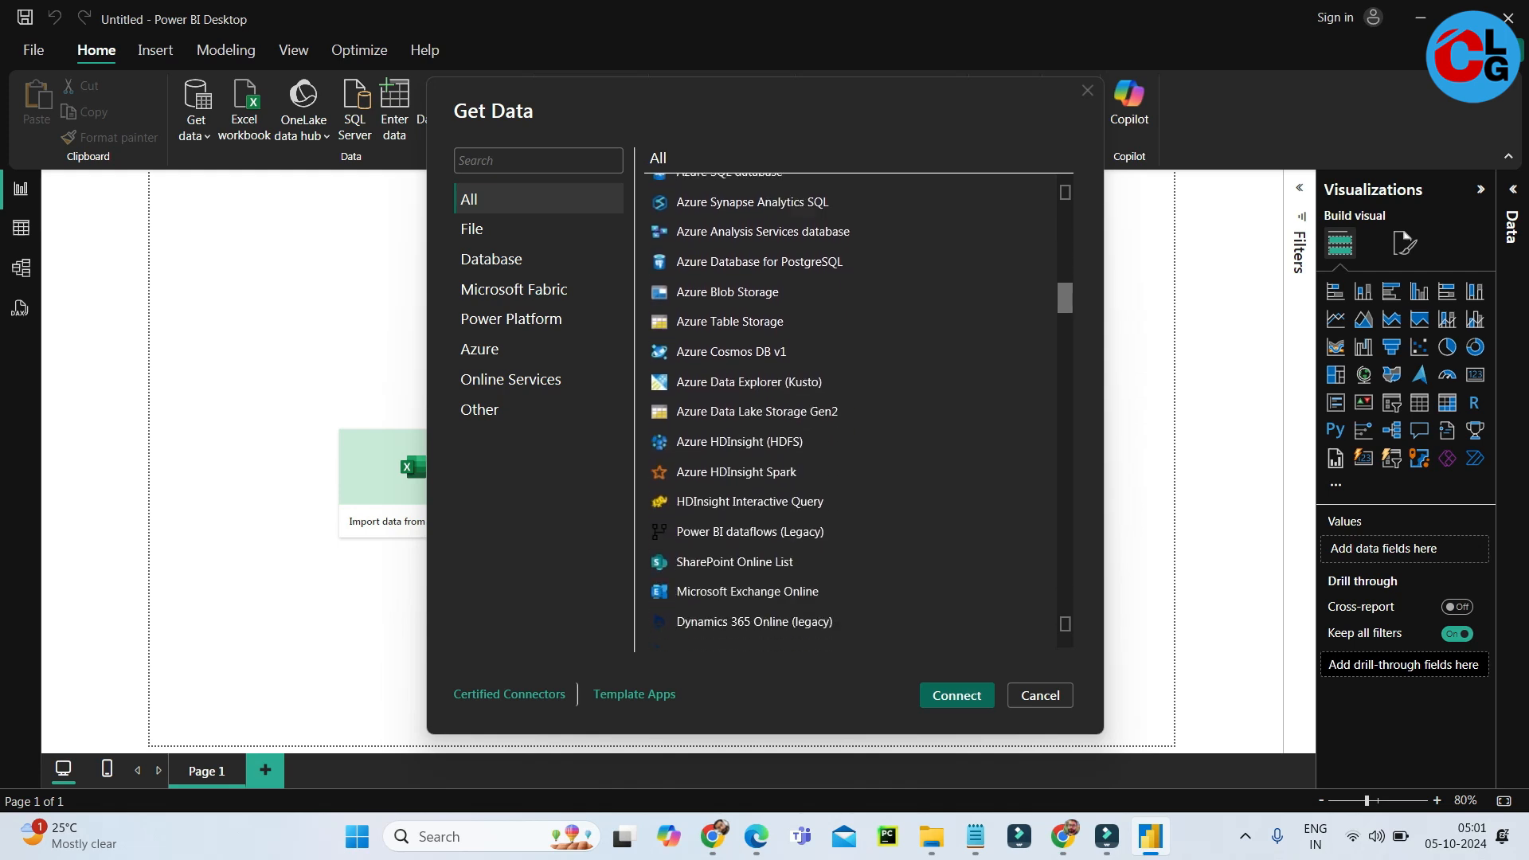
{"action": "scroll", "coordinate": [852, 414], "scroll_direction": "down", "scroll_amount": 2}
{"action": "scroll", "coordinate": [853, 414], "scroll_direction": "down", "scroll_amount": 12}
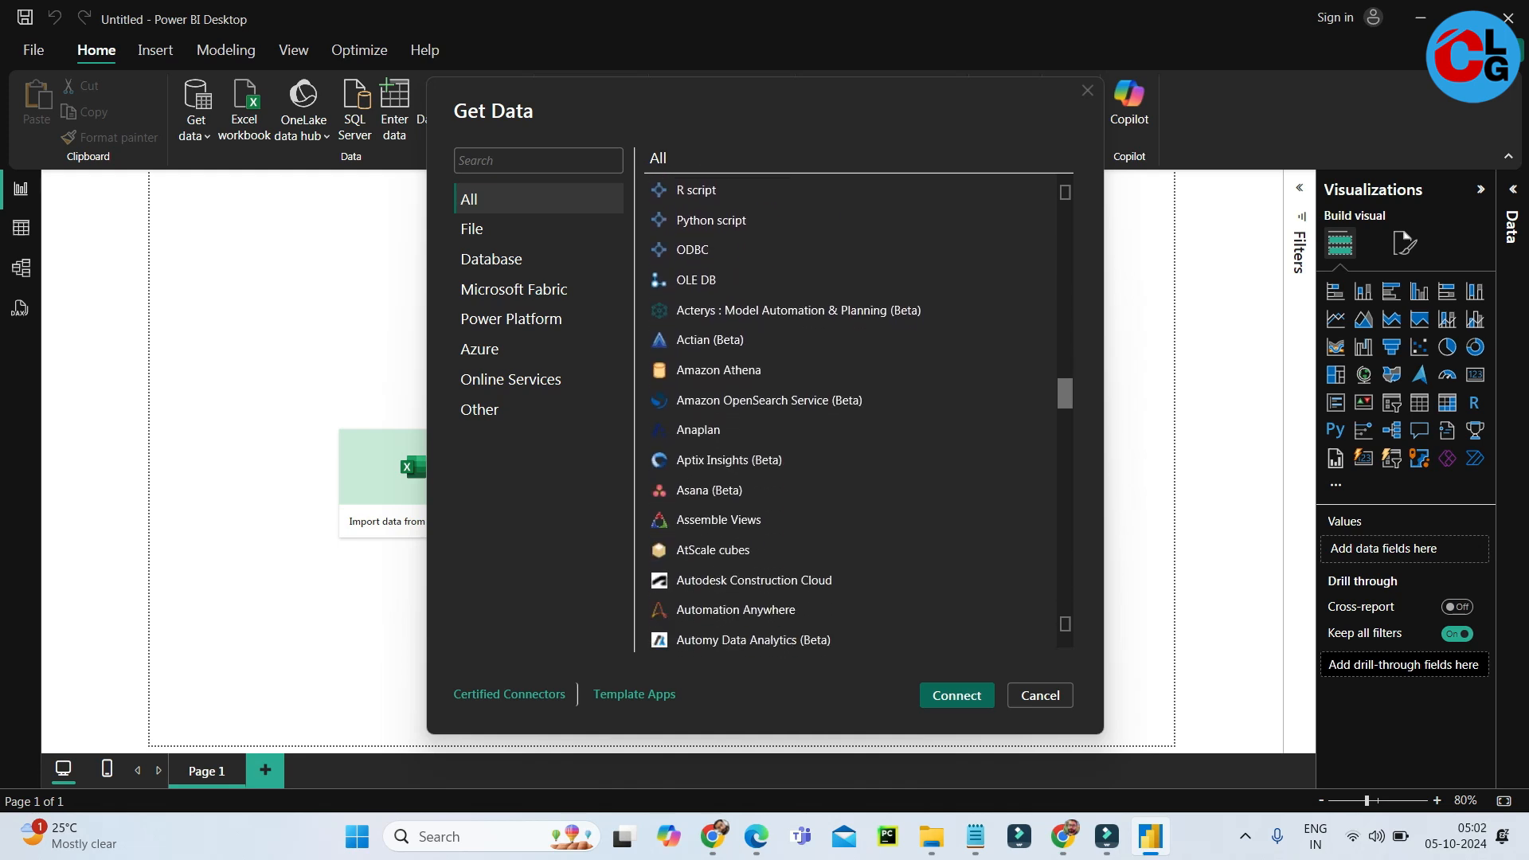
{"action": "scroll", "coordinate": [853, 414], "scroll_direction": "up", "scroll_amount": 20}
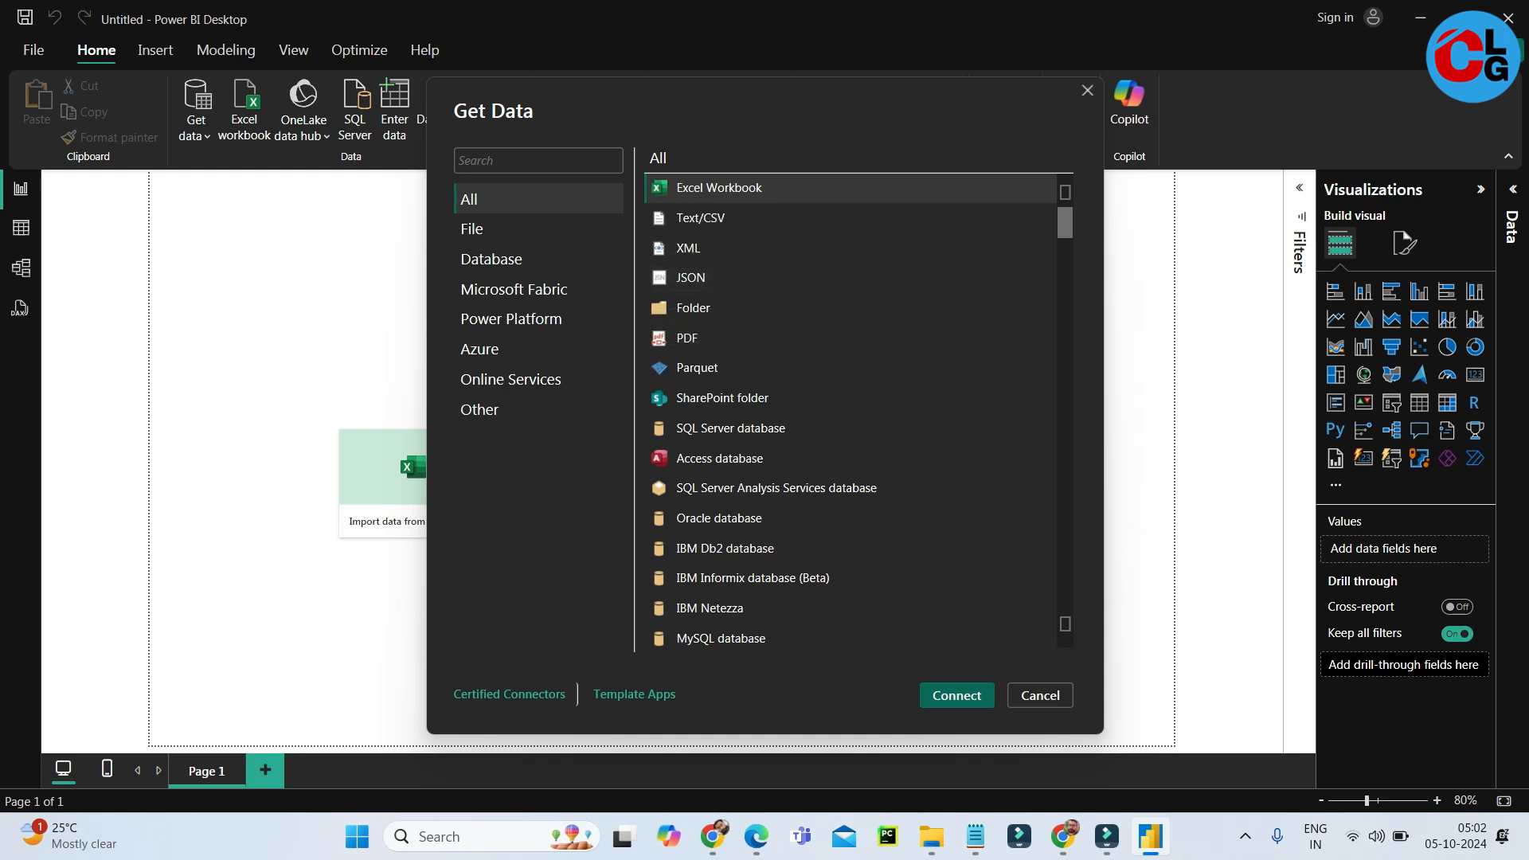
{"action": "key", "text": "Escape"}
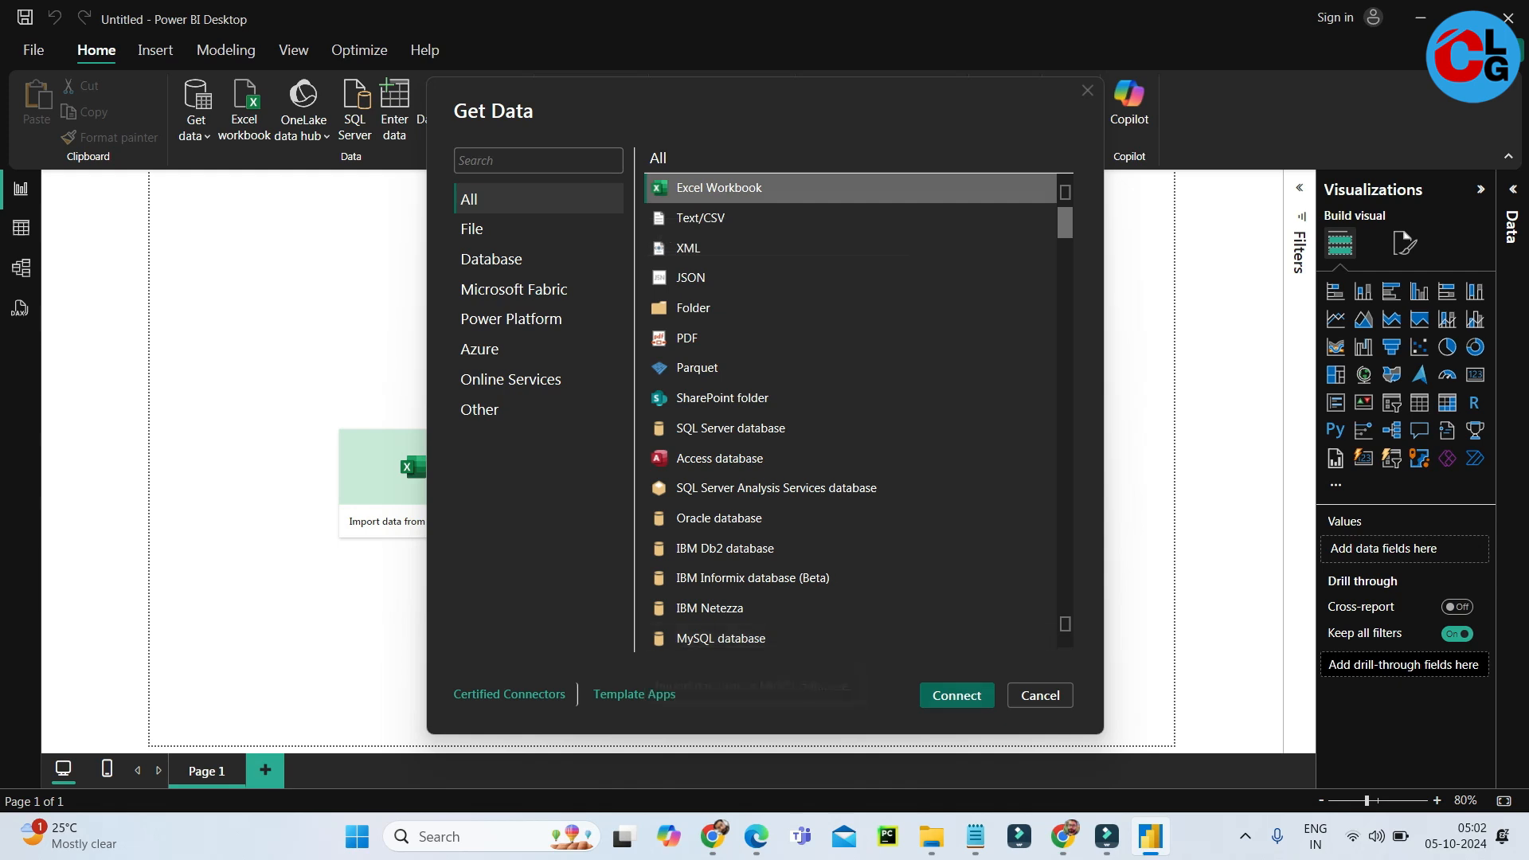
Connect to an Excel workbook and open the Region wise Sales Data file from the Downloads folder.
{"action": "left_click", "coordinate": [957, 696]}
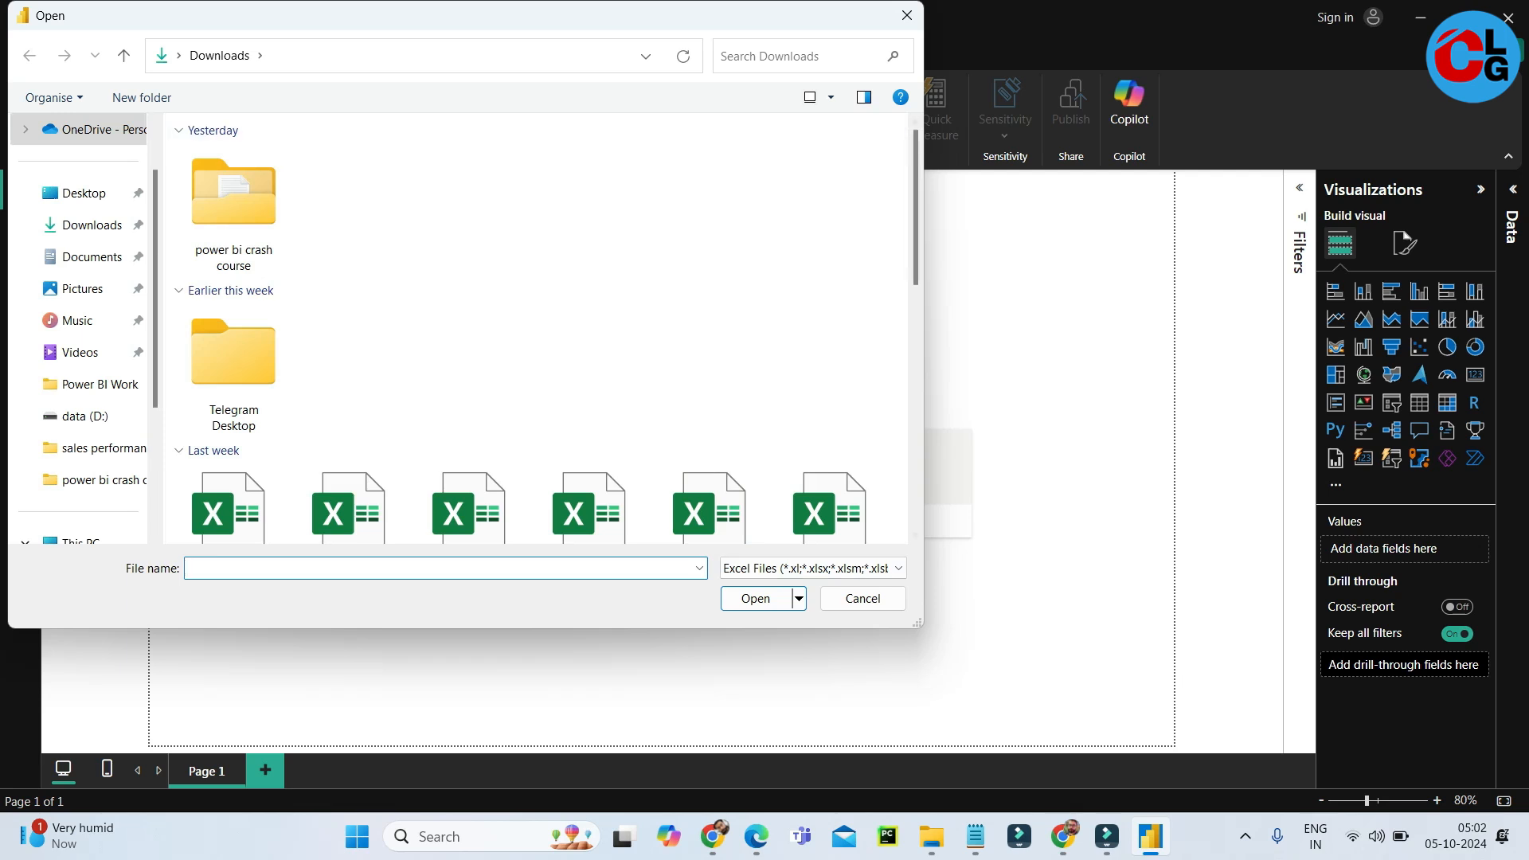
{"action": "left_click_drag", "start_coordinate": [920, 625], "coordinate": [1022, 711]}
{"action": "scroll", "coordinate": [589, 375], "scroll_direction": "down", "scroll_amount": 10}
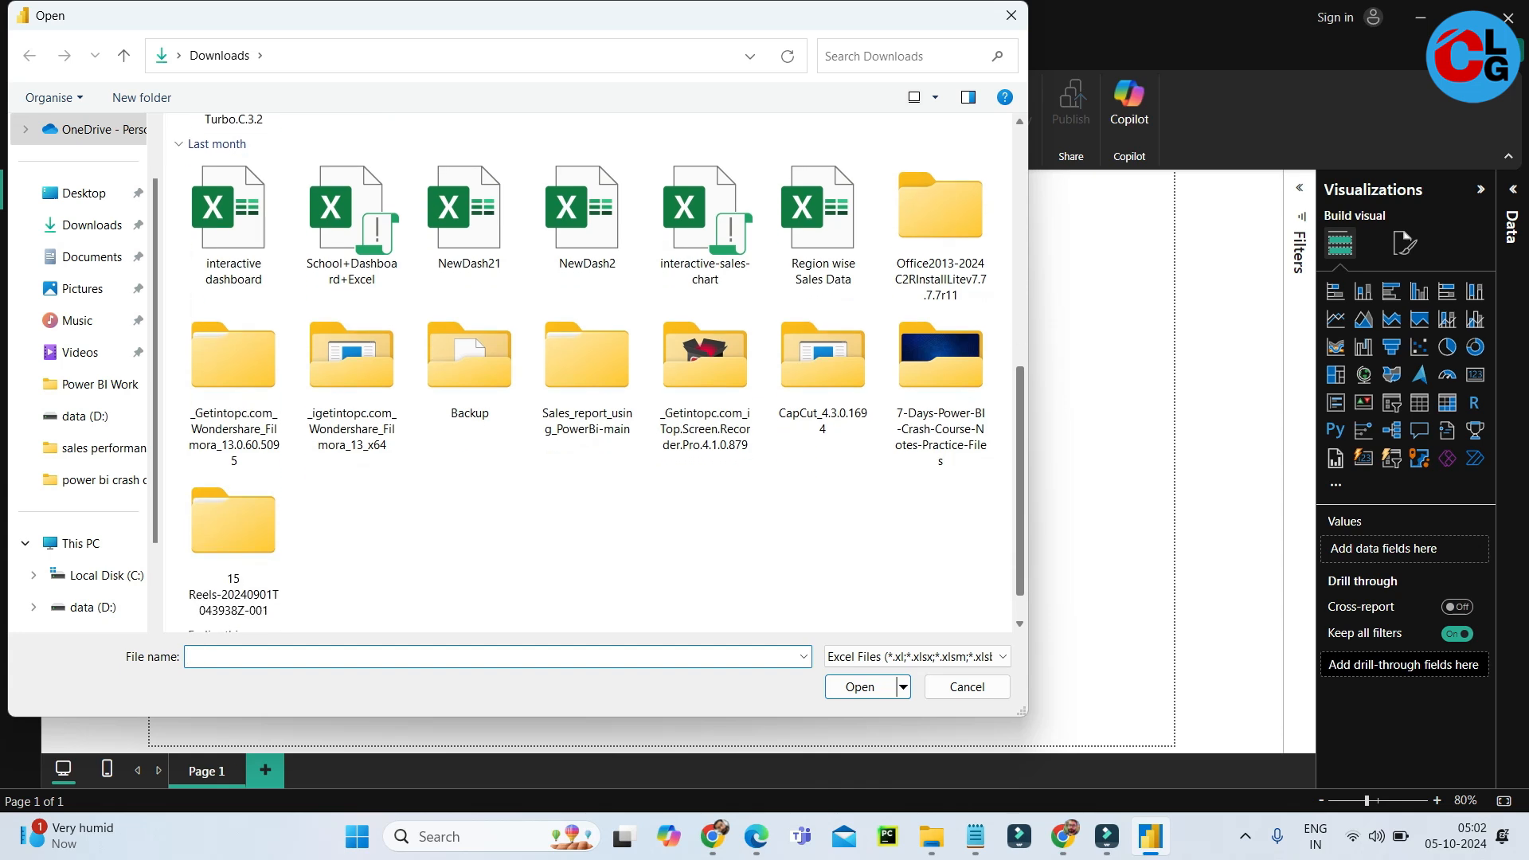
{"action": "scroll", "coordinate": [590, 374], "scroll_direction": "down", "scroll_amount": 2}
{"action": "scroll", "coordinate": [590, 374], "scroll_direction": "up", "scroll_amount": 2}
{"action": "scroll", "coordinate": [589, 374], "scroll_direction": "down", "scroll_amount": 2}
{"action": "scroll", "coordinate": [590, 375], "scroll_direction": "up", "scroll_amount": 2}
{"action": "scroll", "coordinate": [590, 374], "scroll_direction": "up", "scroll_amount": 2}
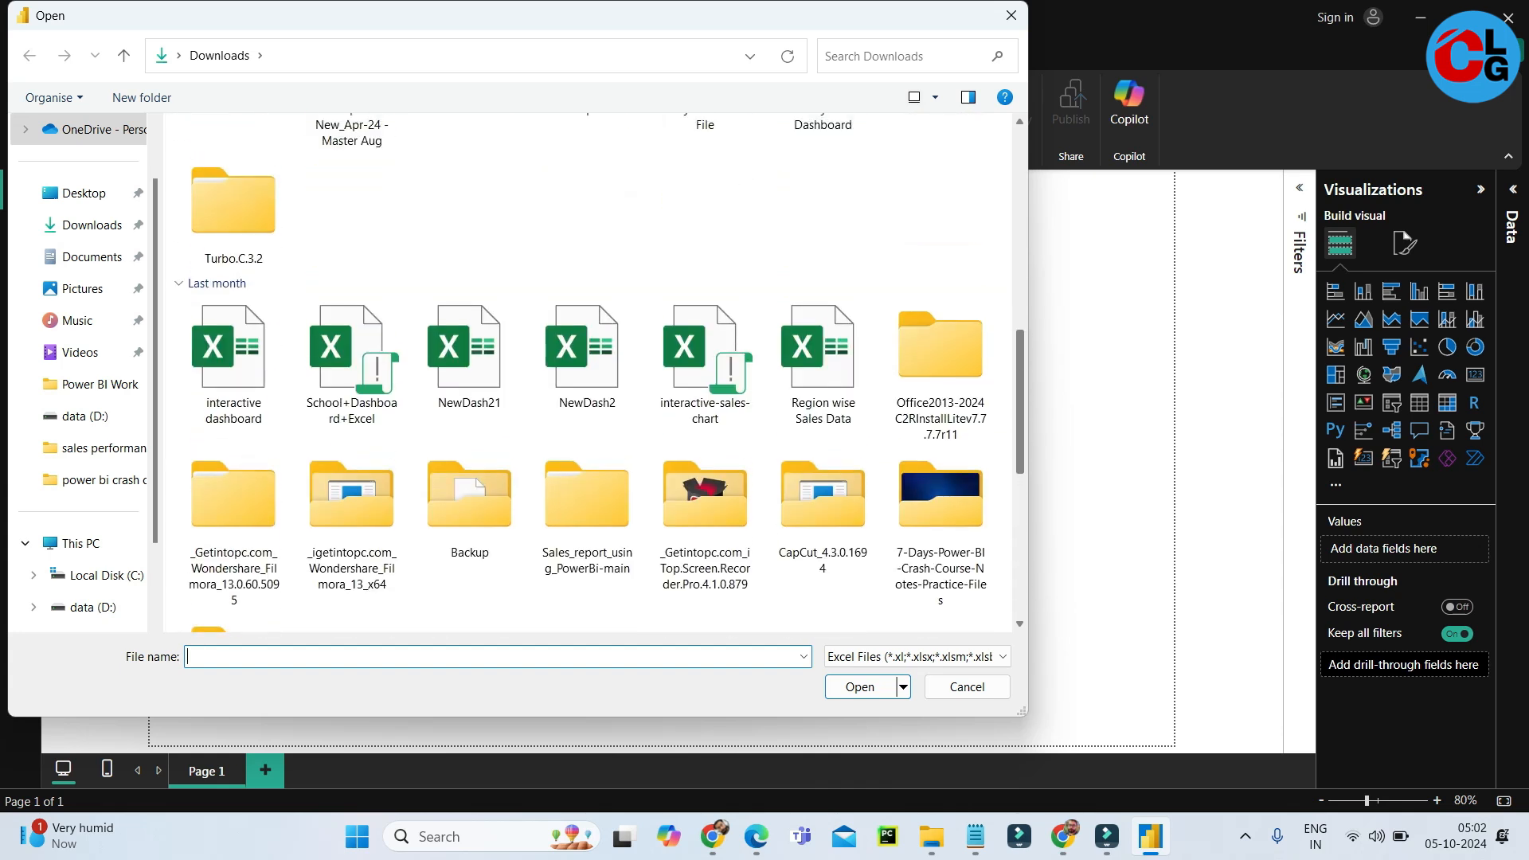
{"action": "left_click", "coordinate": [822, 363]}
{"action": "left_click", "coordinate": [860, 687]}
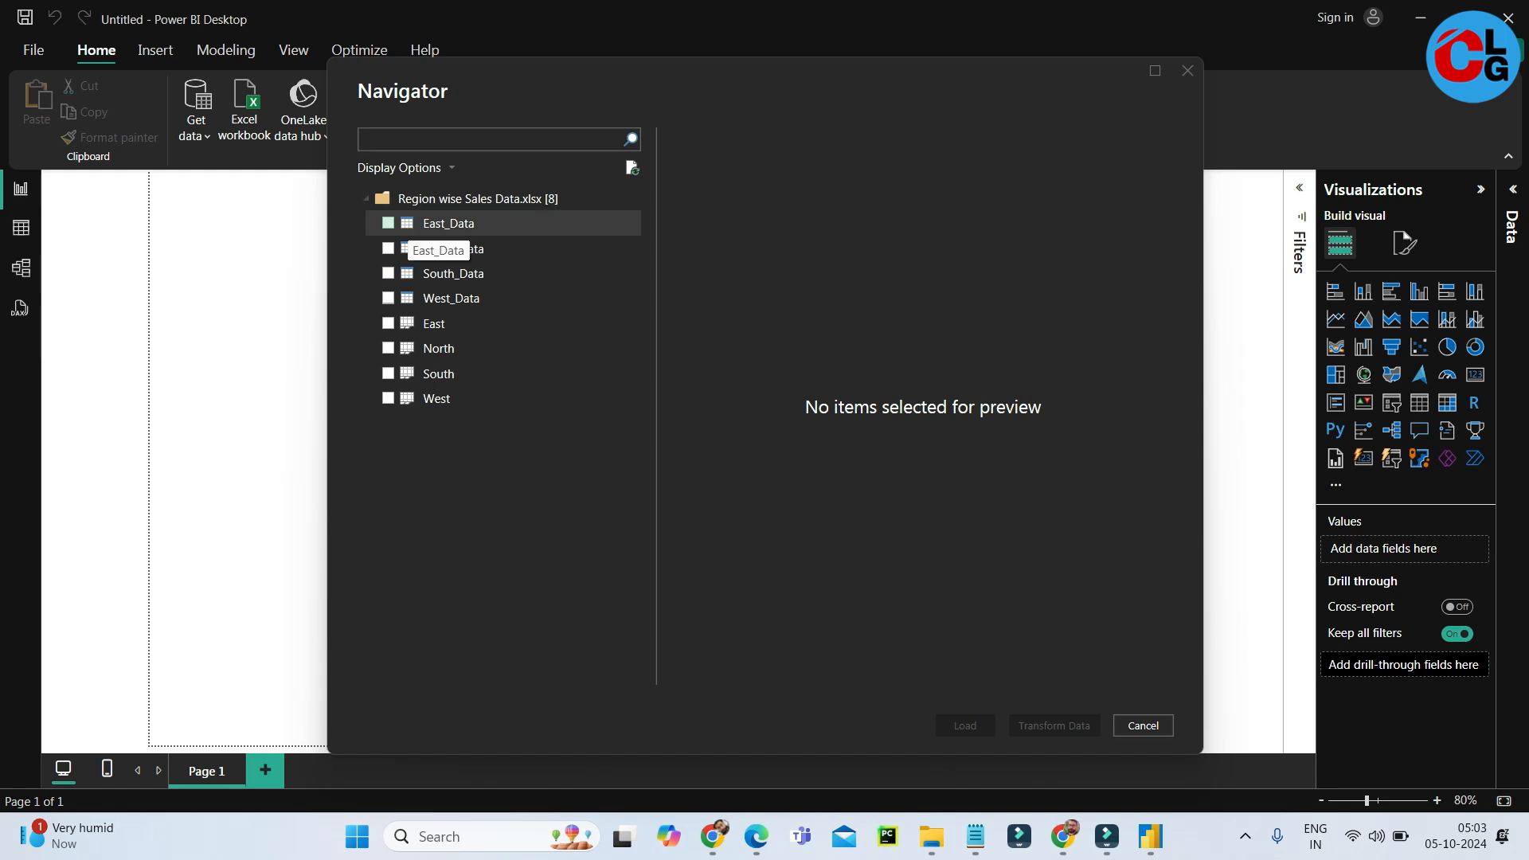
Preview the East_Data, North_Data, South_Data and West_Data tables, and load East_Data, South_Data and the East sheet into the report.
{"action": "left_click", "coordinate": [446, 224]}
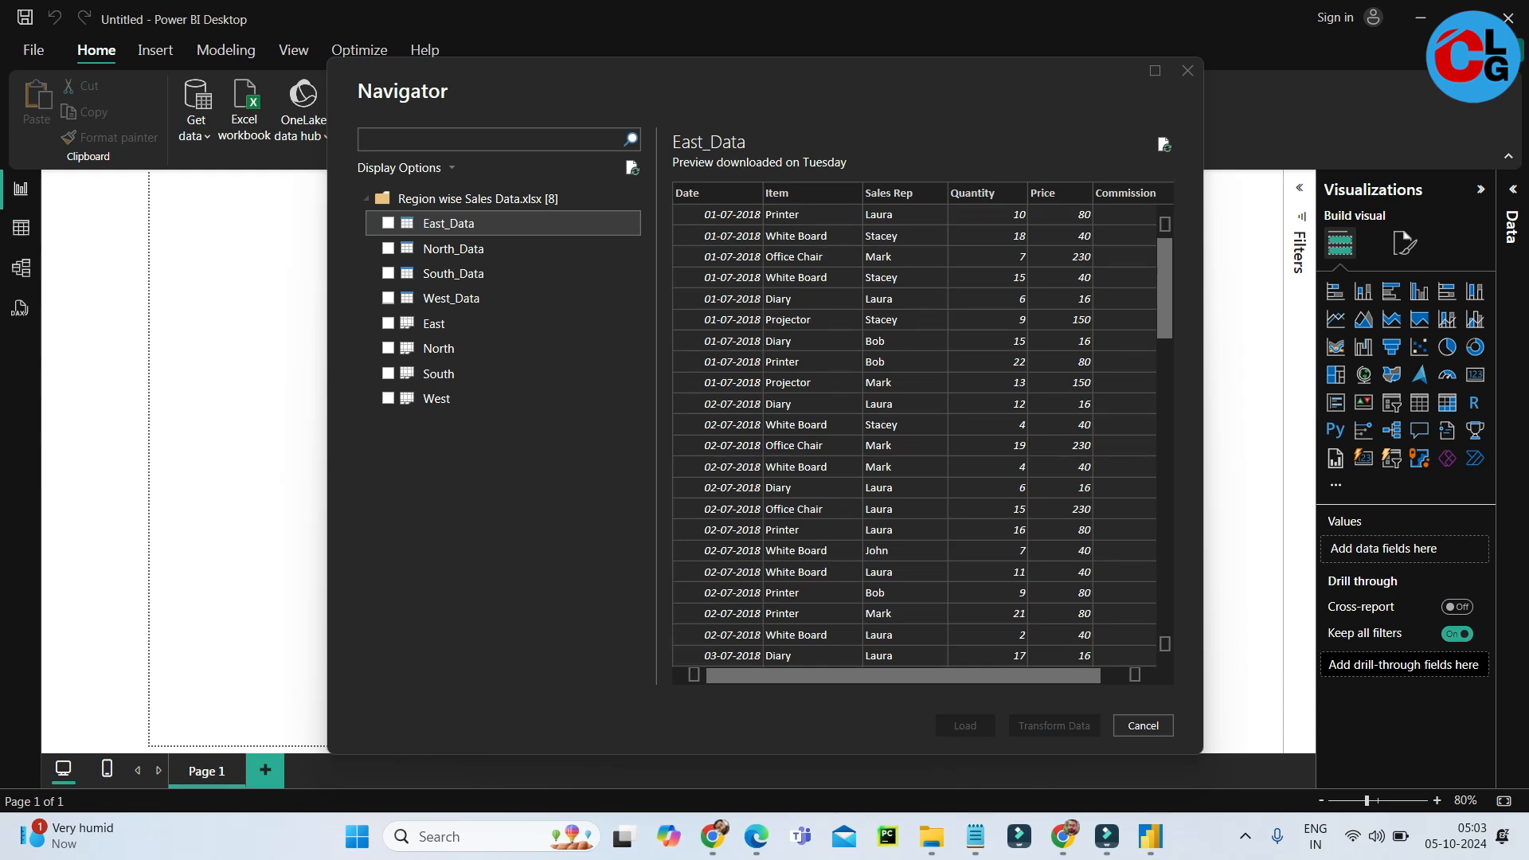
{"action": "scroll", "coordinate": [916, 430], "scroll_direction": "down", "scroll_amount": 10}
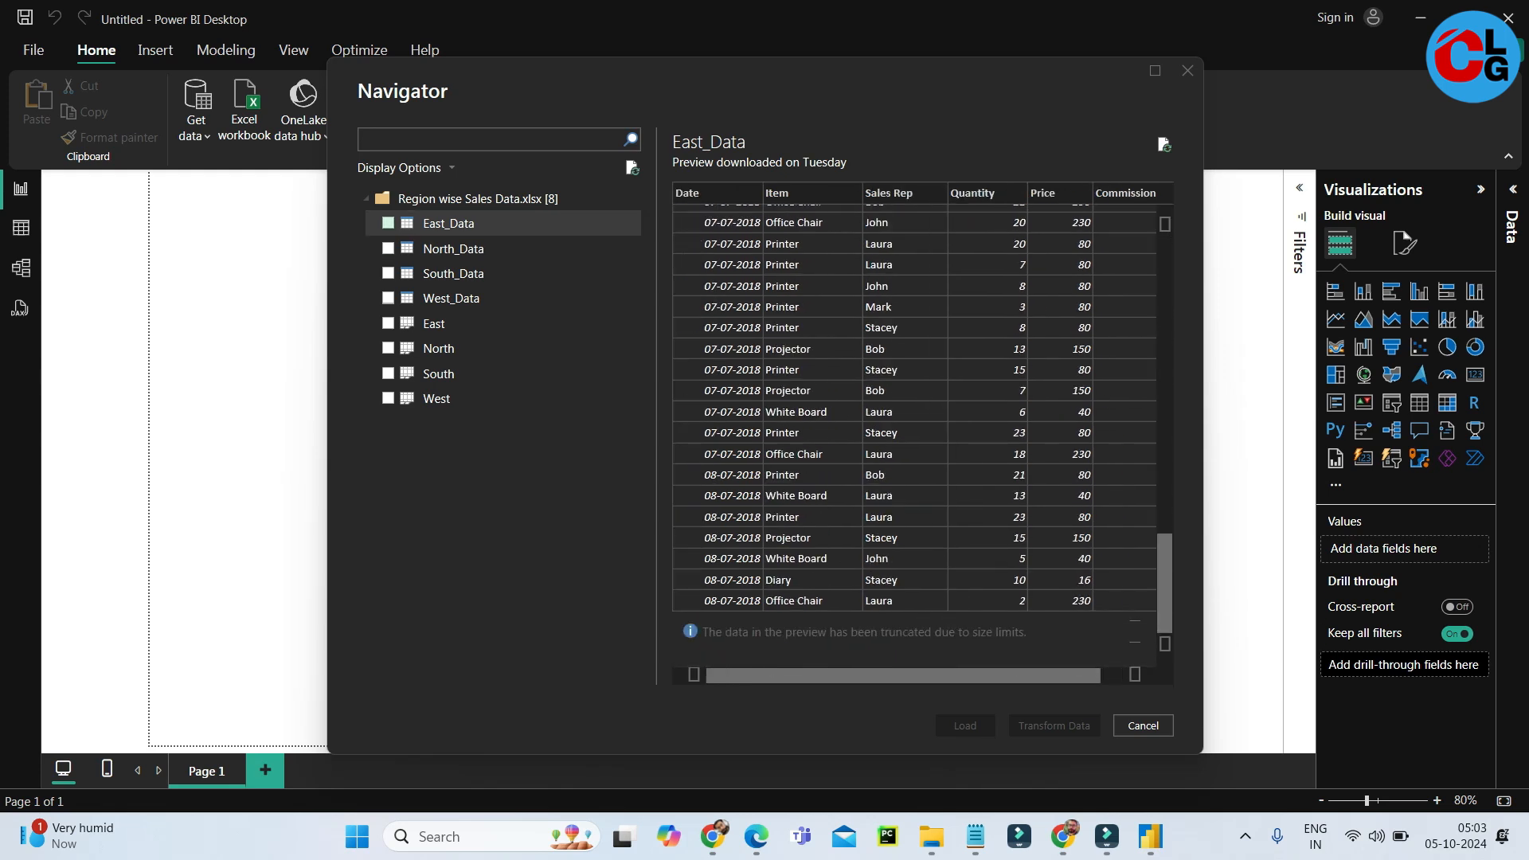
{"action": "left_click", "coordinate": [454, 249]}
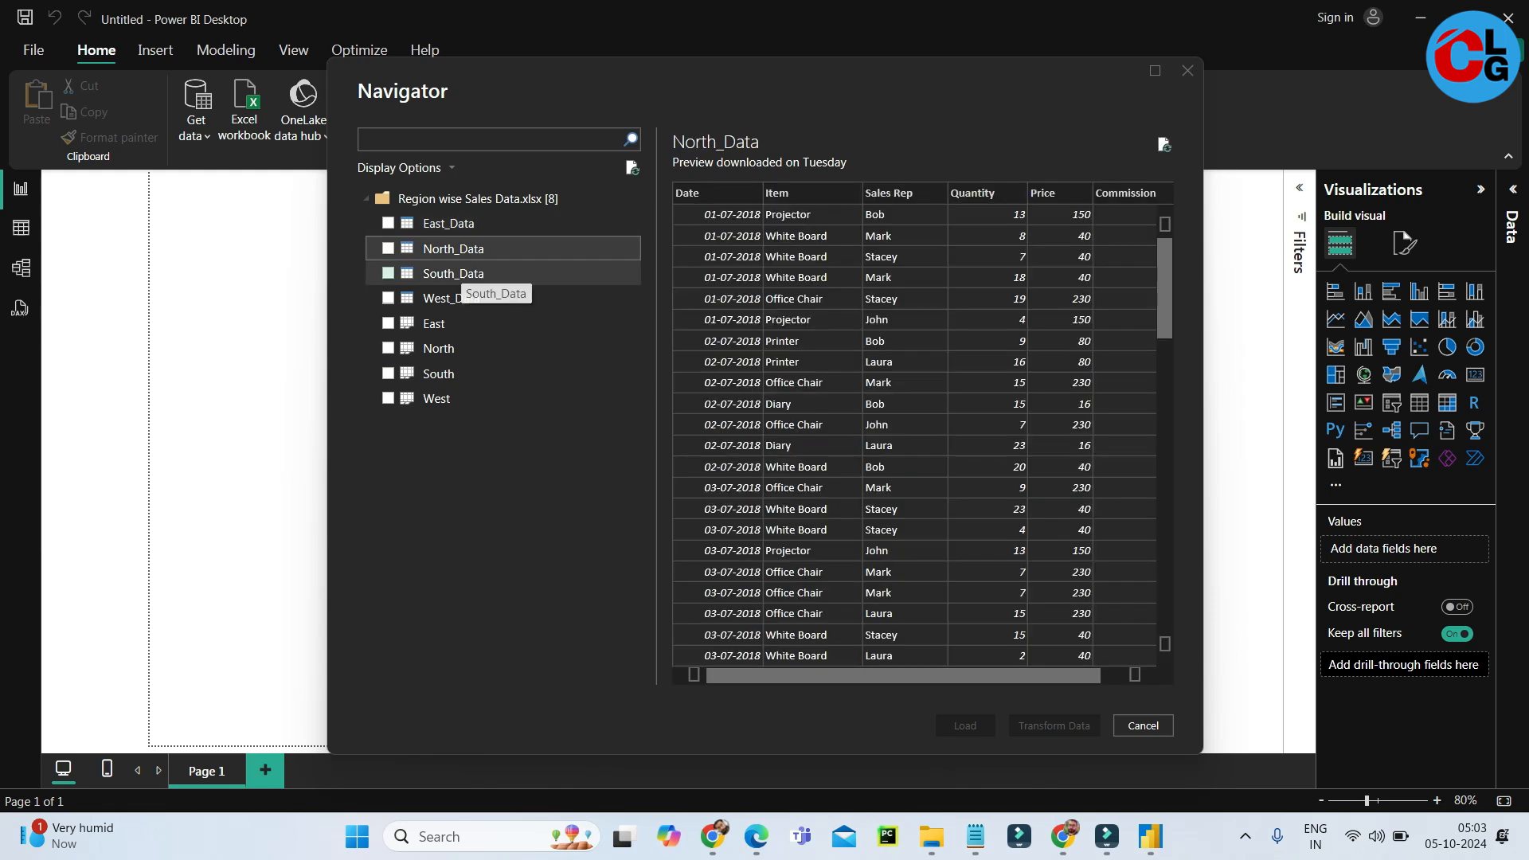
{"action": "left_click", "coordinate": [466, 274]}
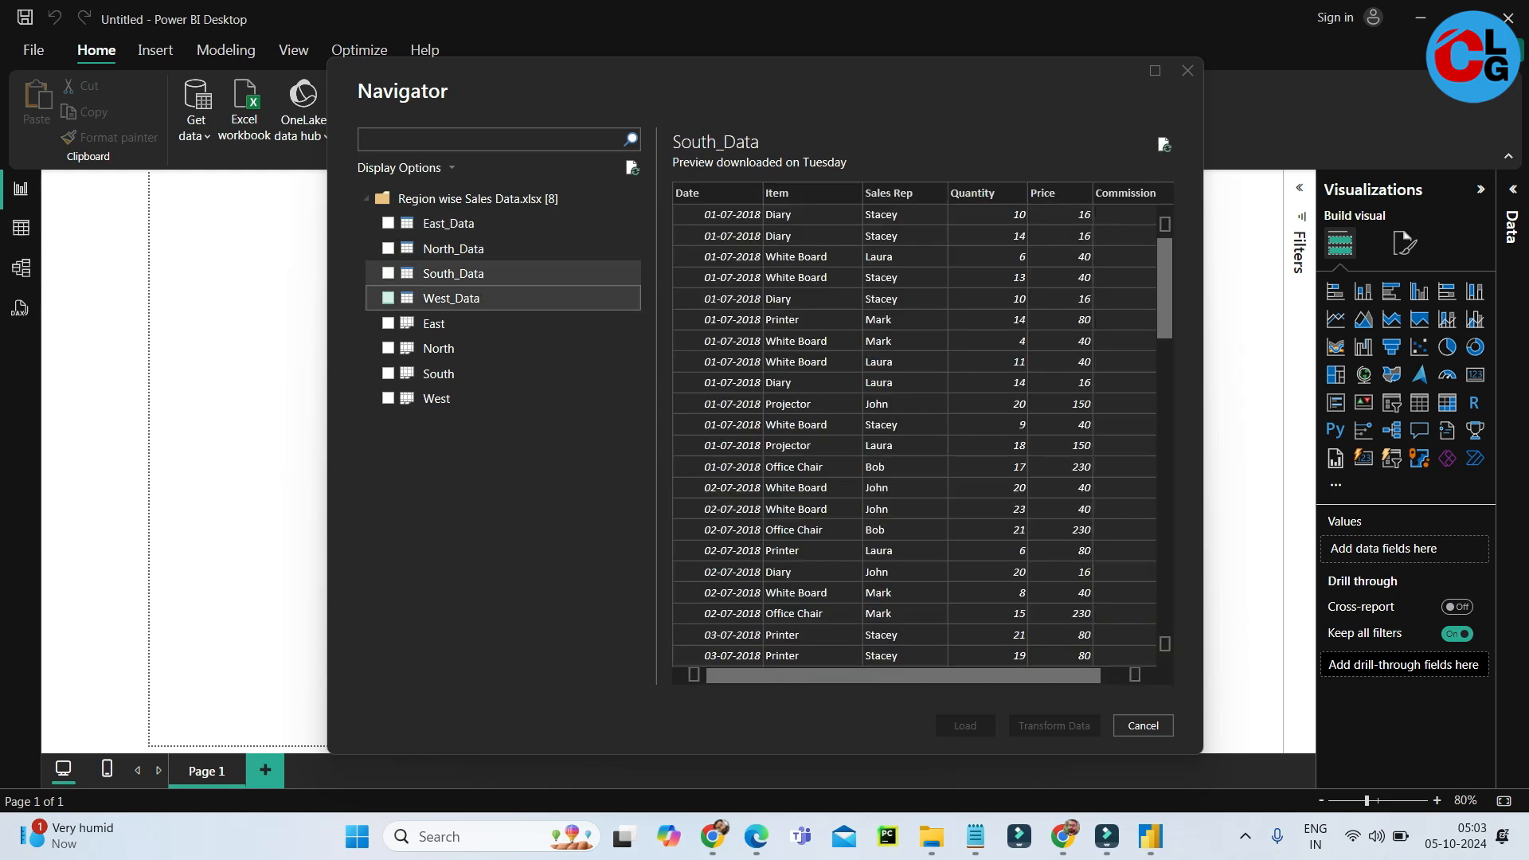
{"action": "left_click", "coordinate": [451, 298]}
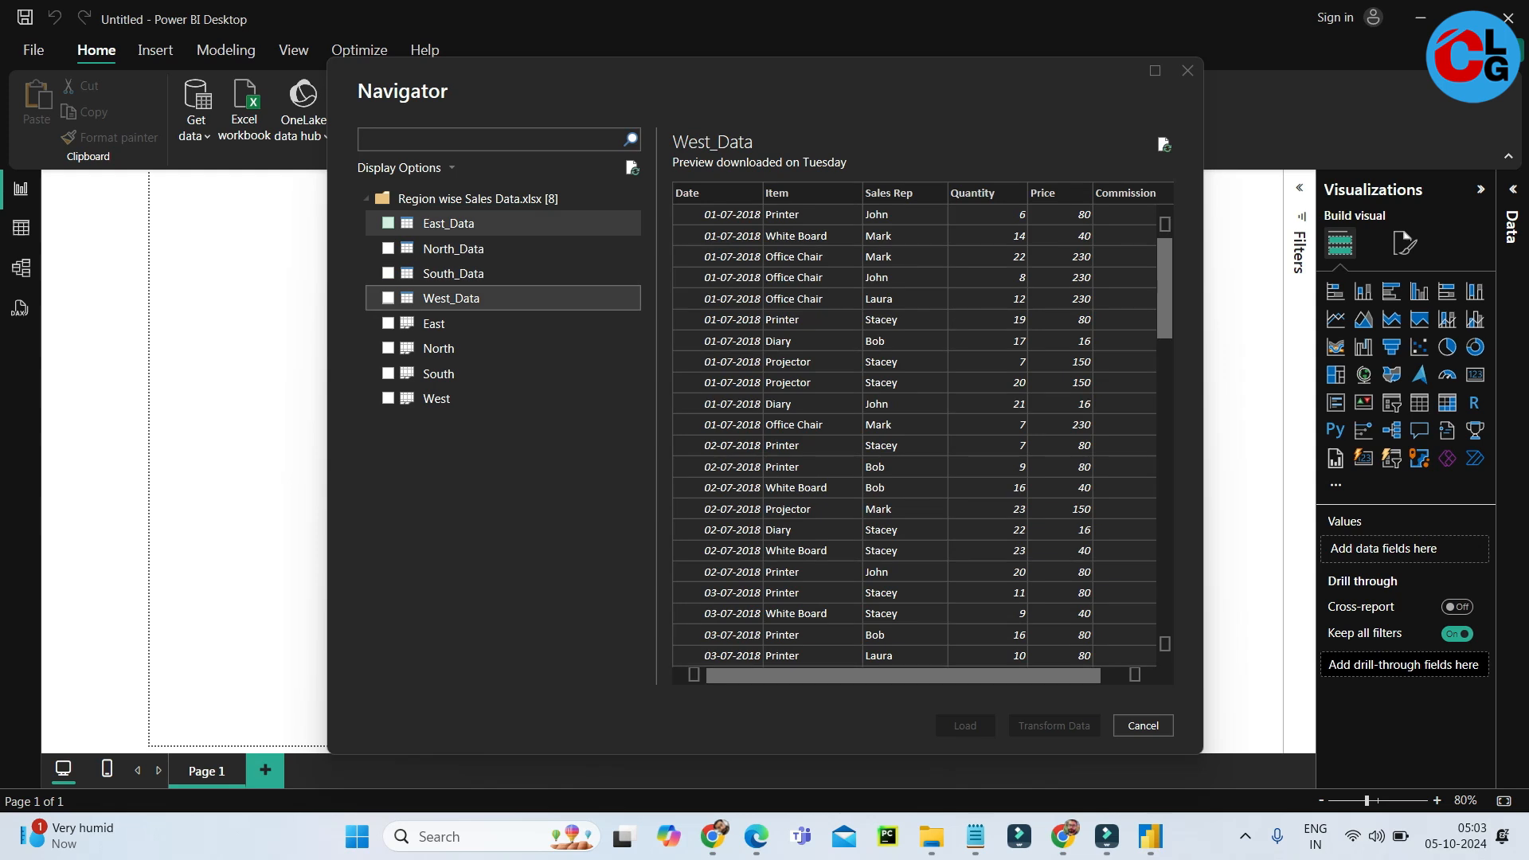
{"action": "left_click", "coordinate": [388, 223]}
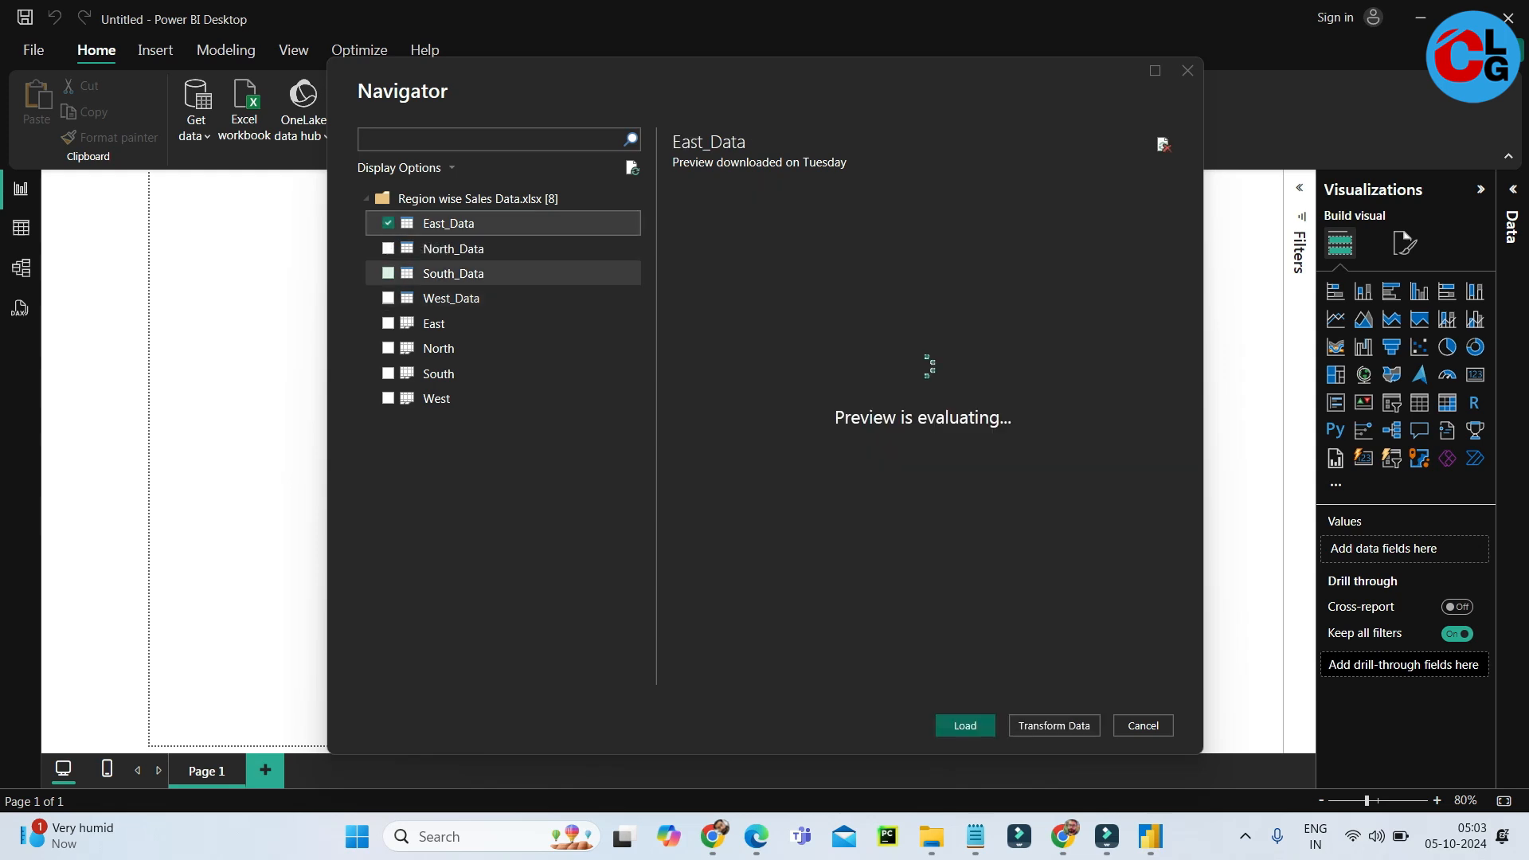
{"action": "left_click", "coordinate": [388, 273]}
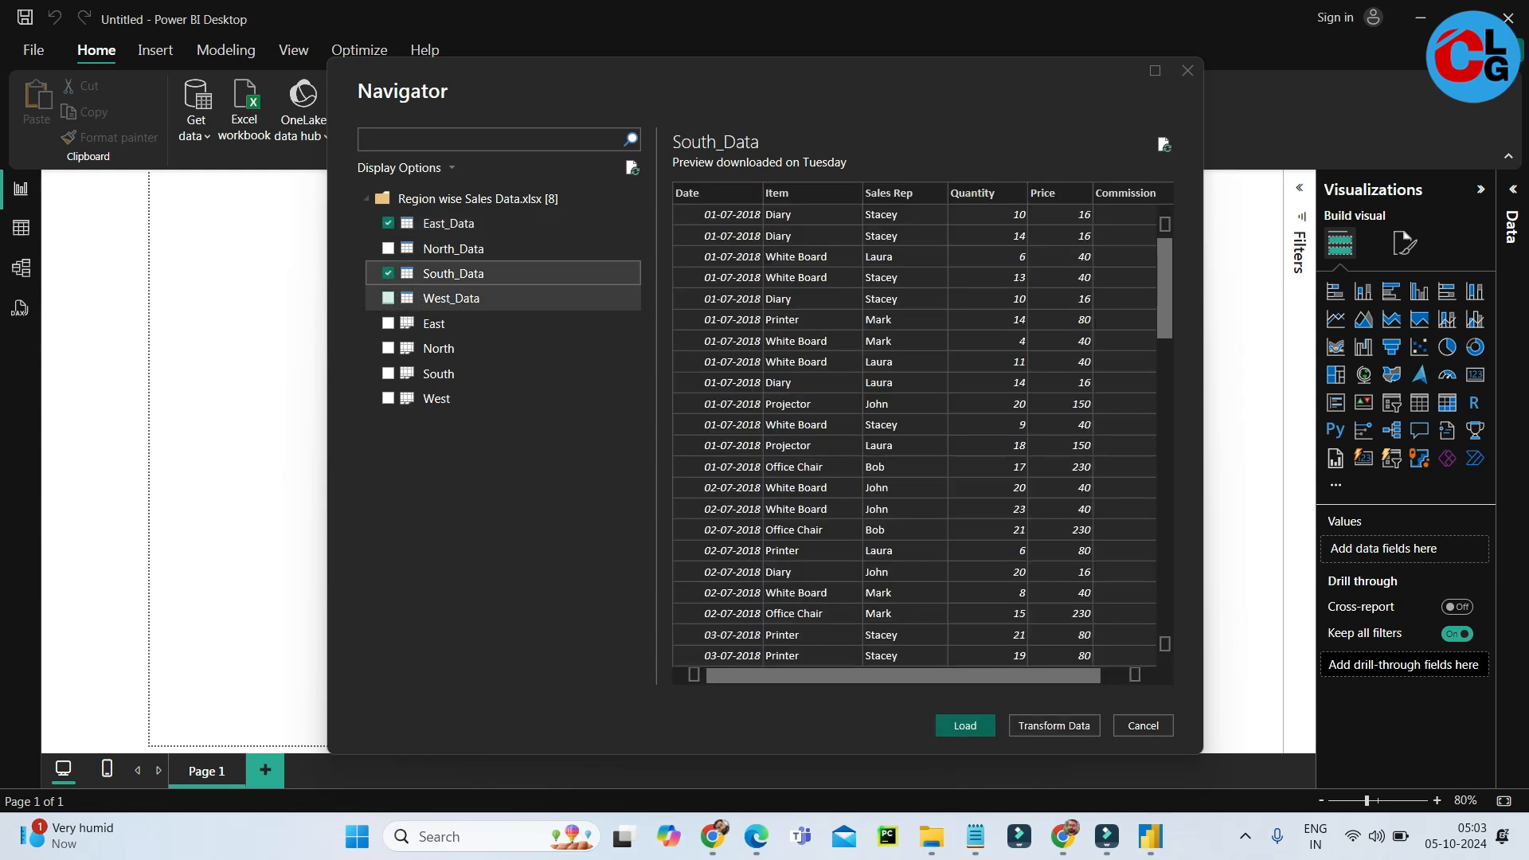
{"action": "left_click", "coordinate": [388, 323]}
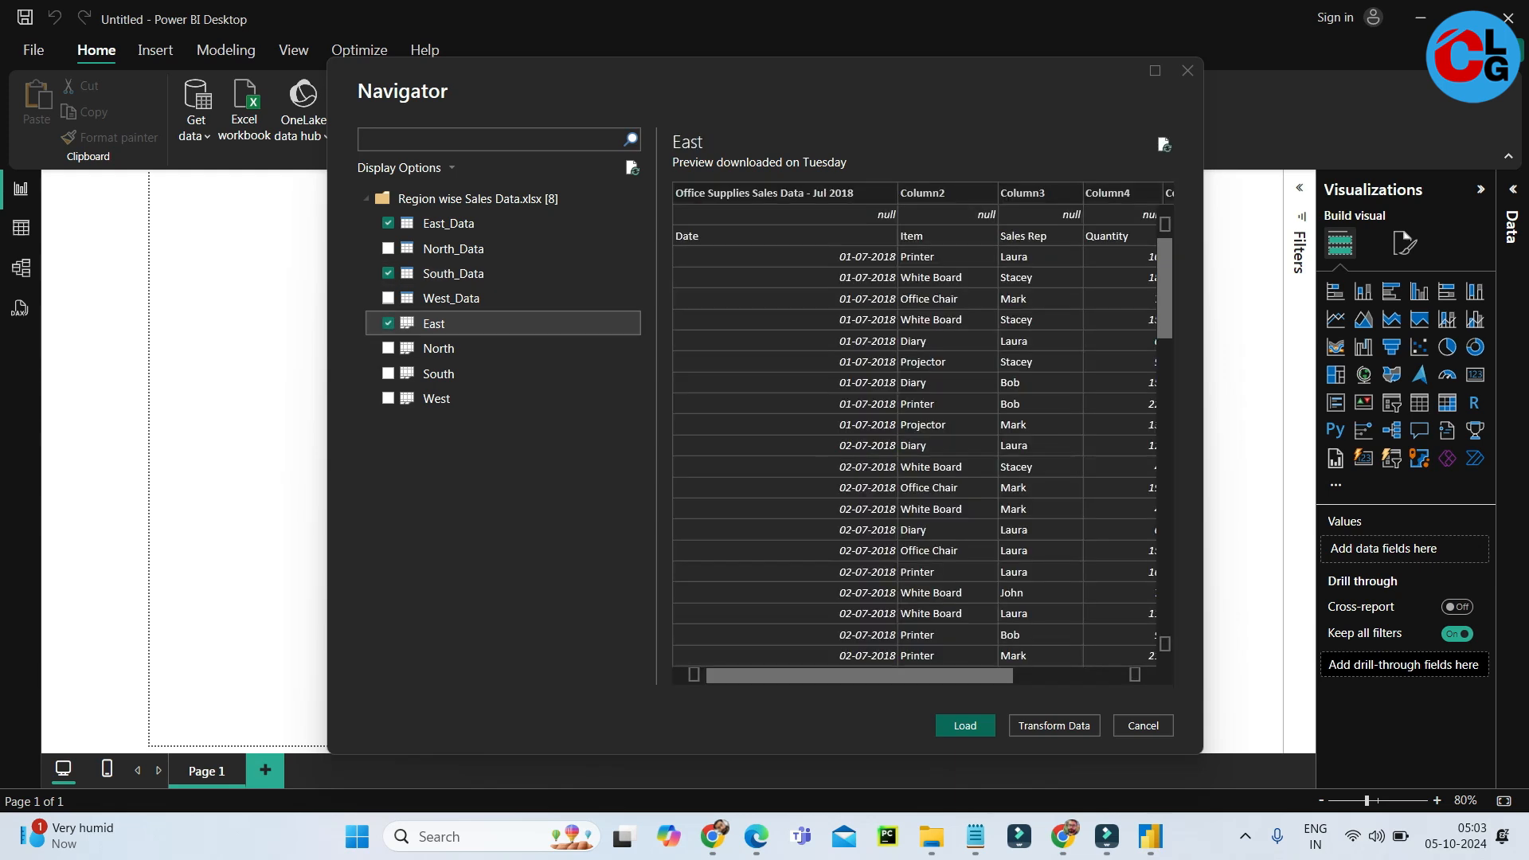
{"action": "left_click", "coordinate": [966, 725]}
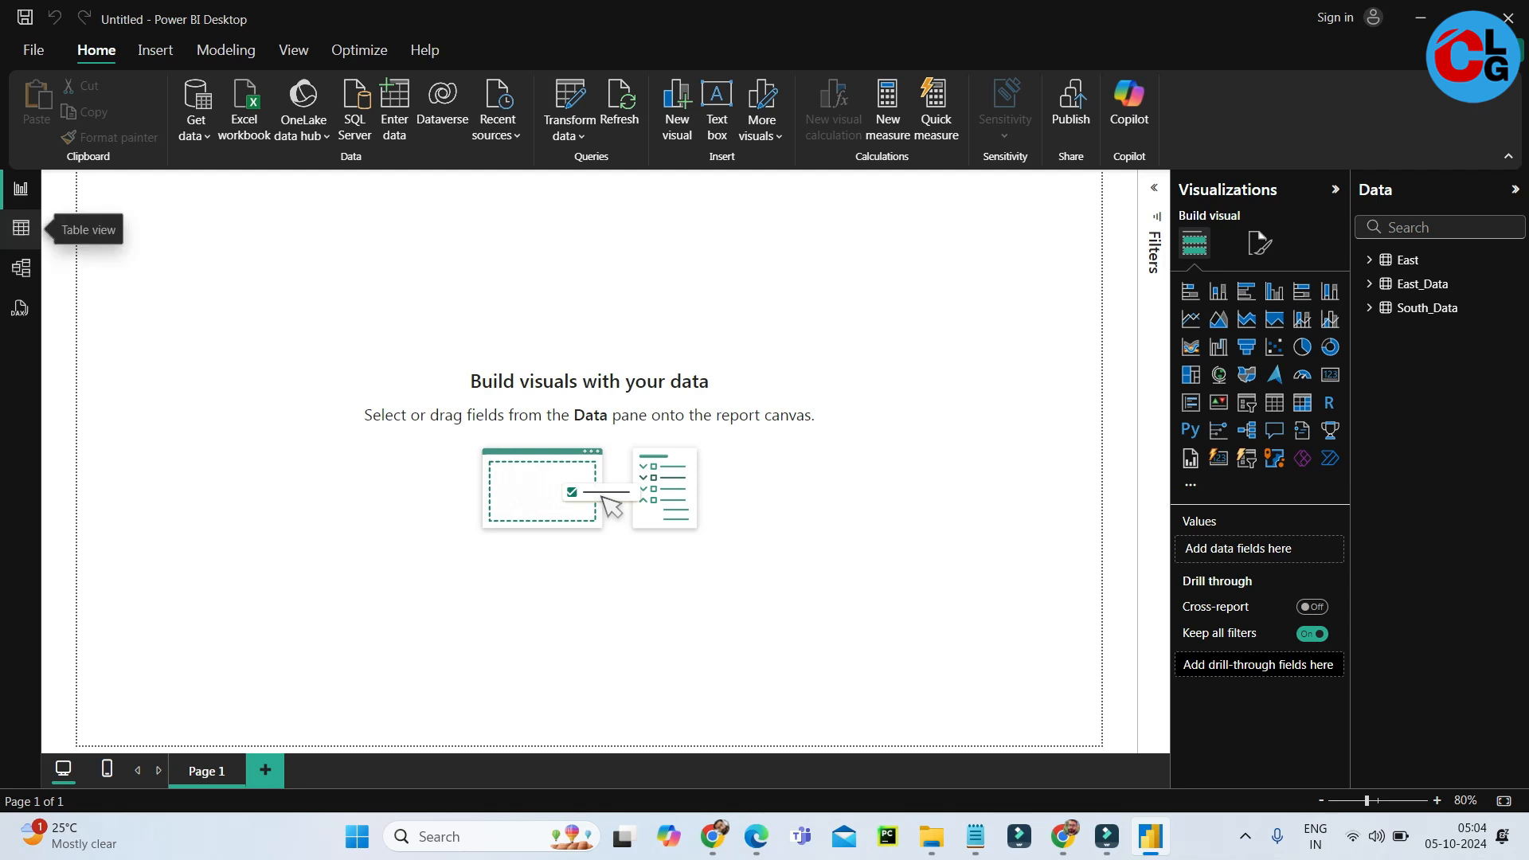
Inspect the rows of the East, East_Data and South_Data tables in Table view and return to the report view.
{"action": "left_click", "coordinate": [20, 229]}
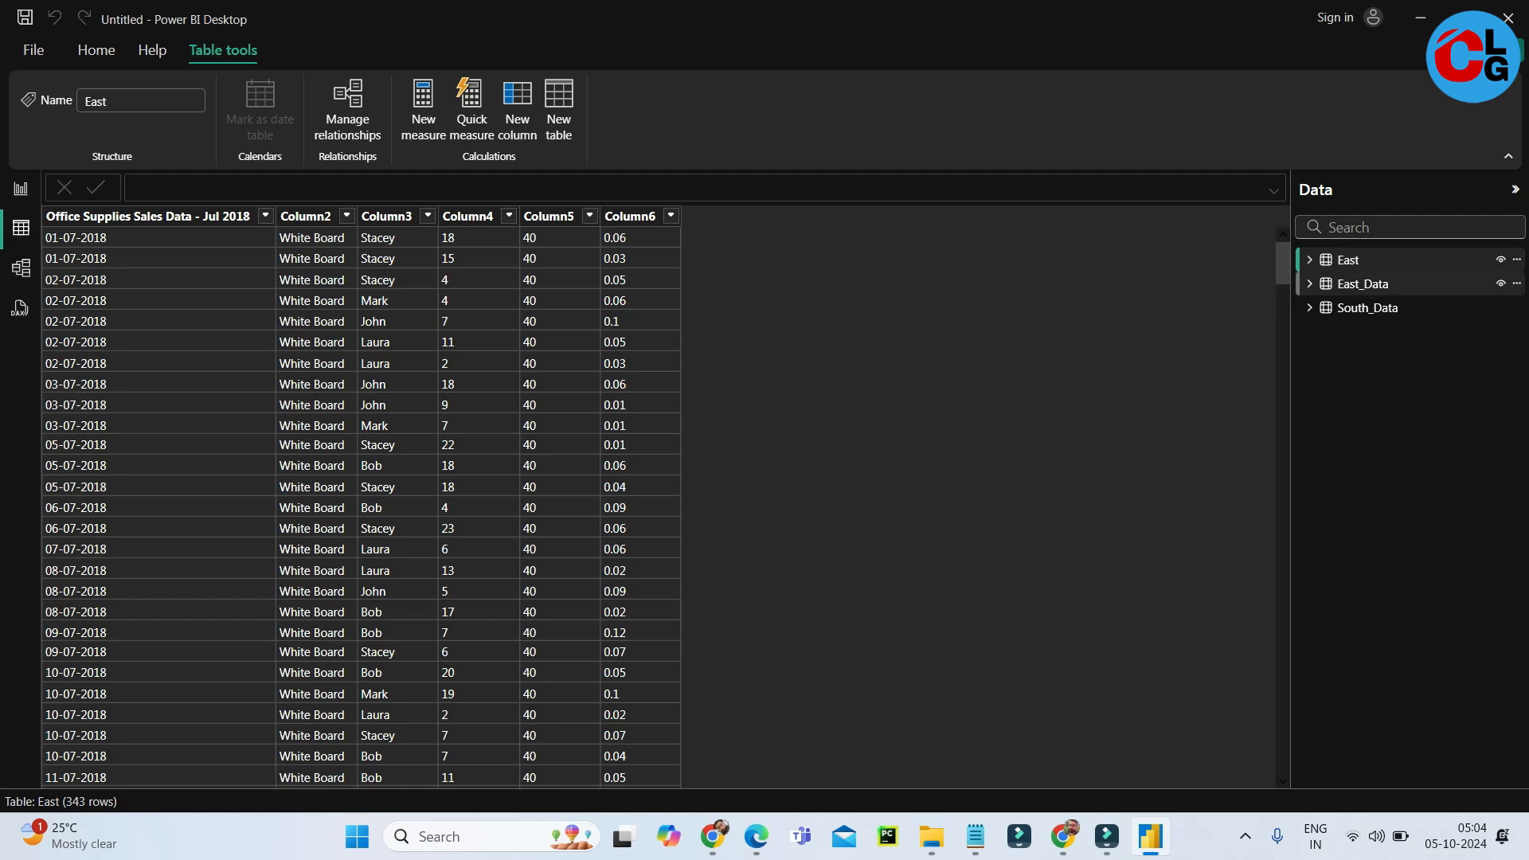
{"action": "left_click", "coordinate": [1362, 284]}
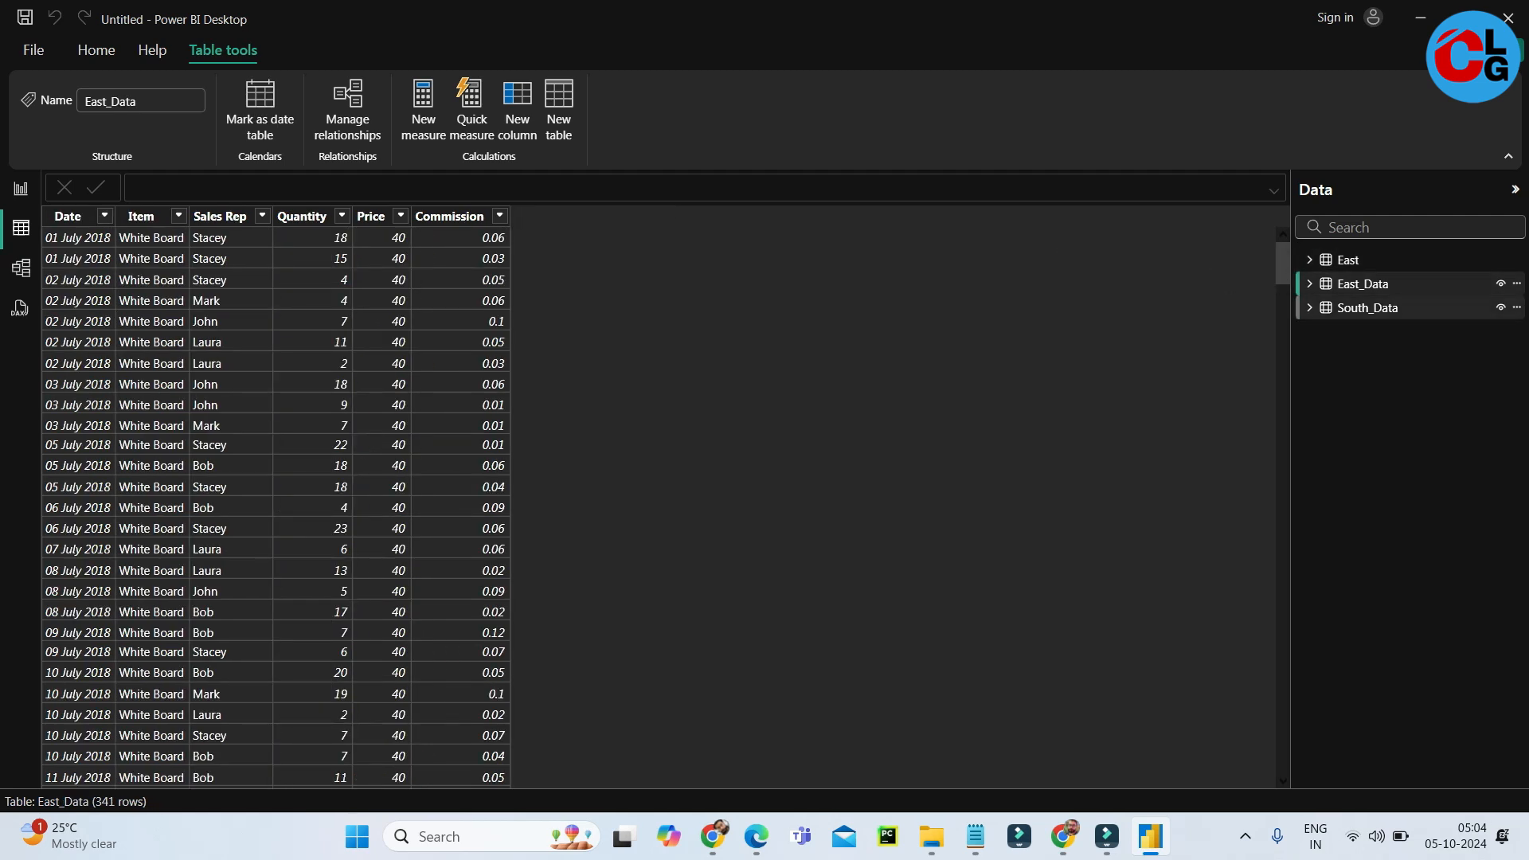
{"action": "left_click", "coordinate": [1368, 308]}
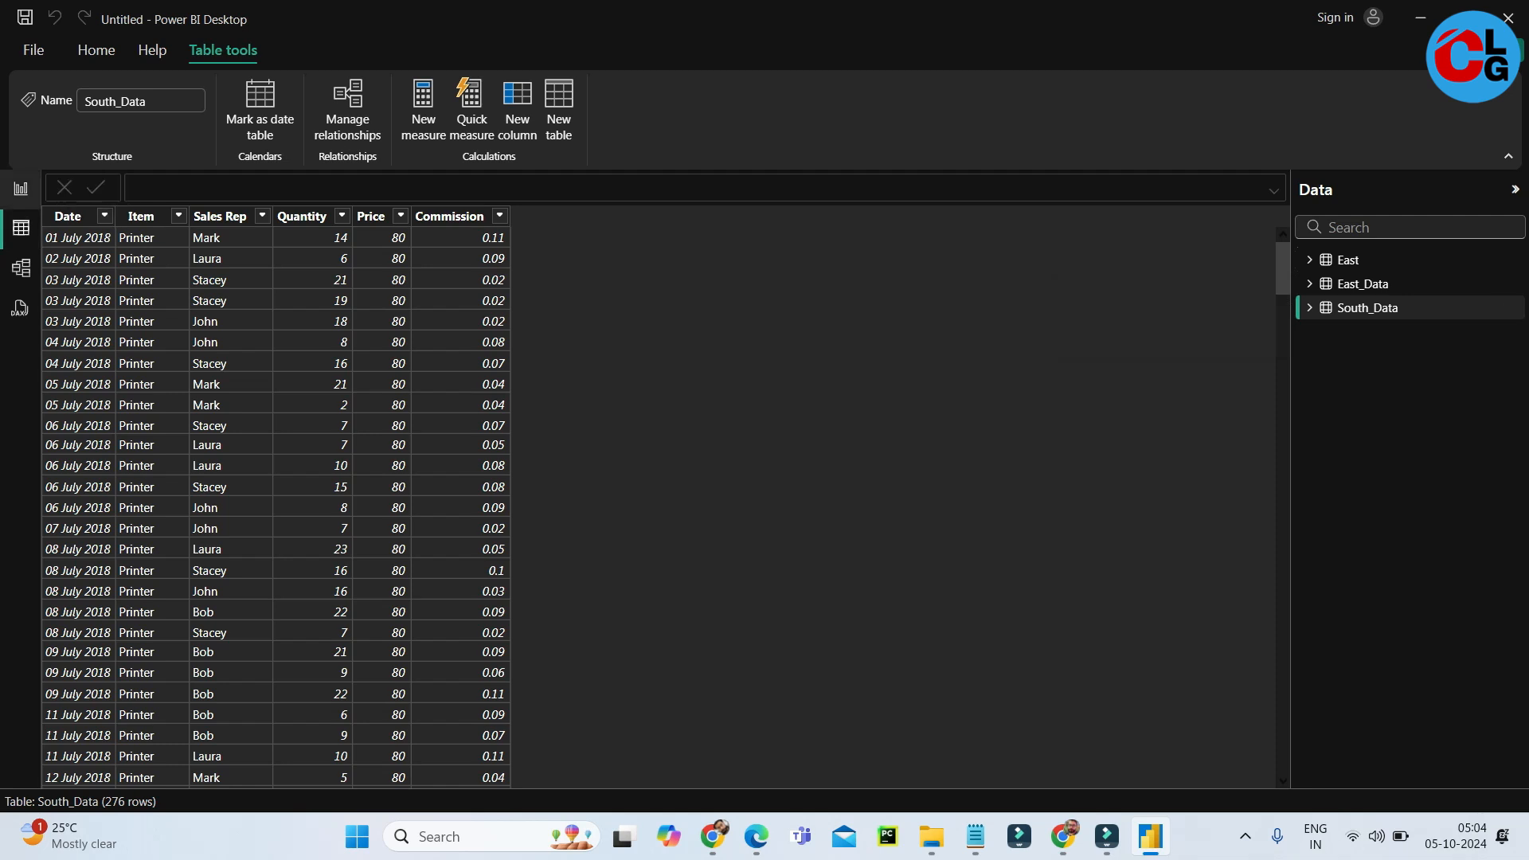
{"action": "left_click", "coordinate": [21, 189]}
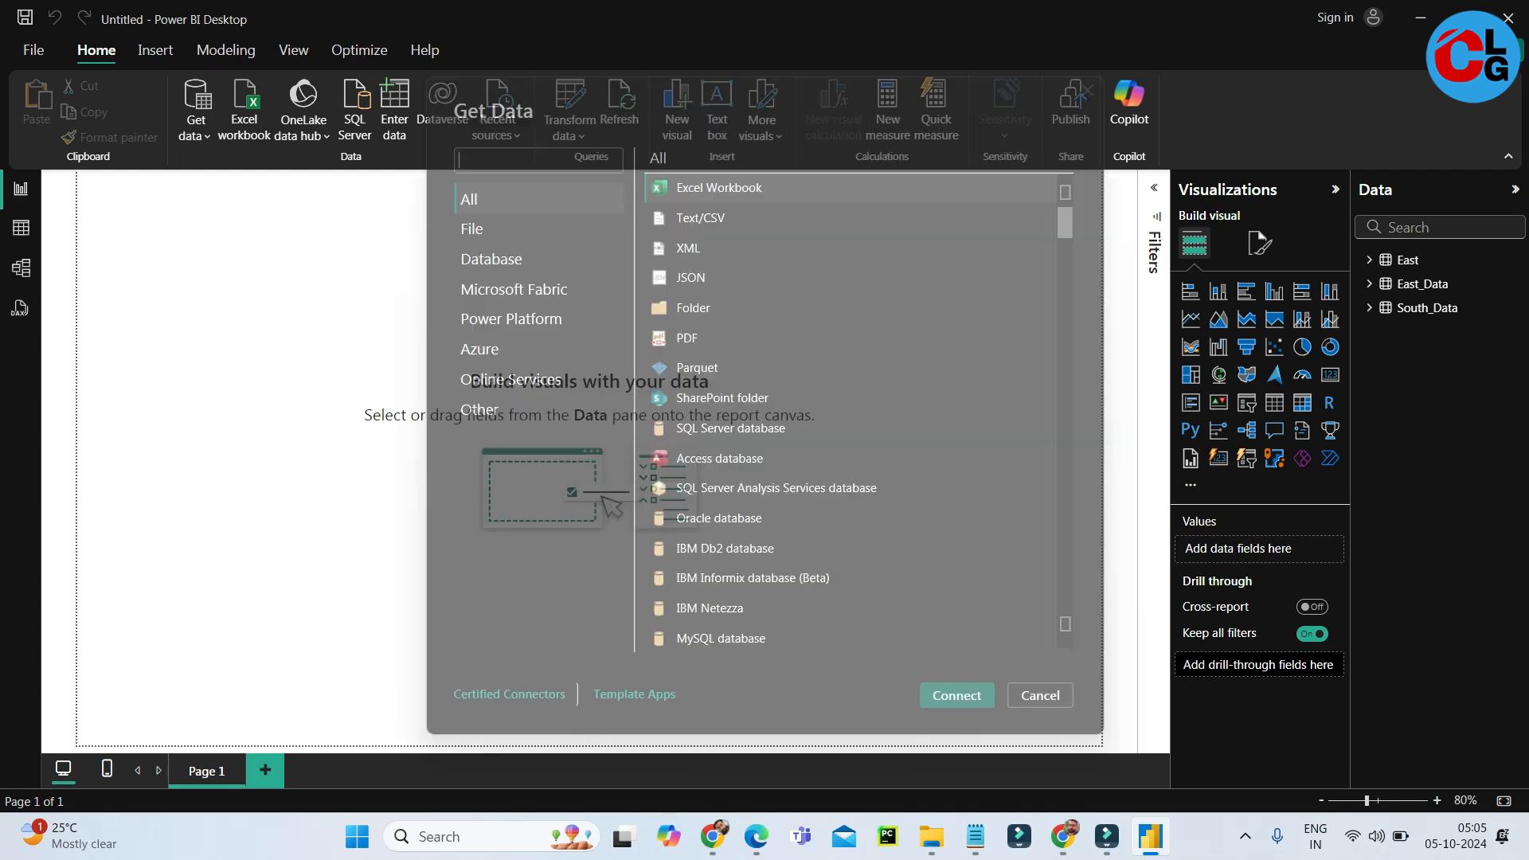
Search the data sources for "web" and start a connection with the Web connector.
{"action": "type", "text": "web"}
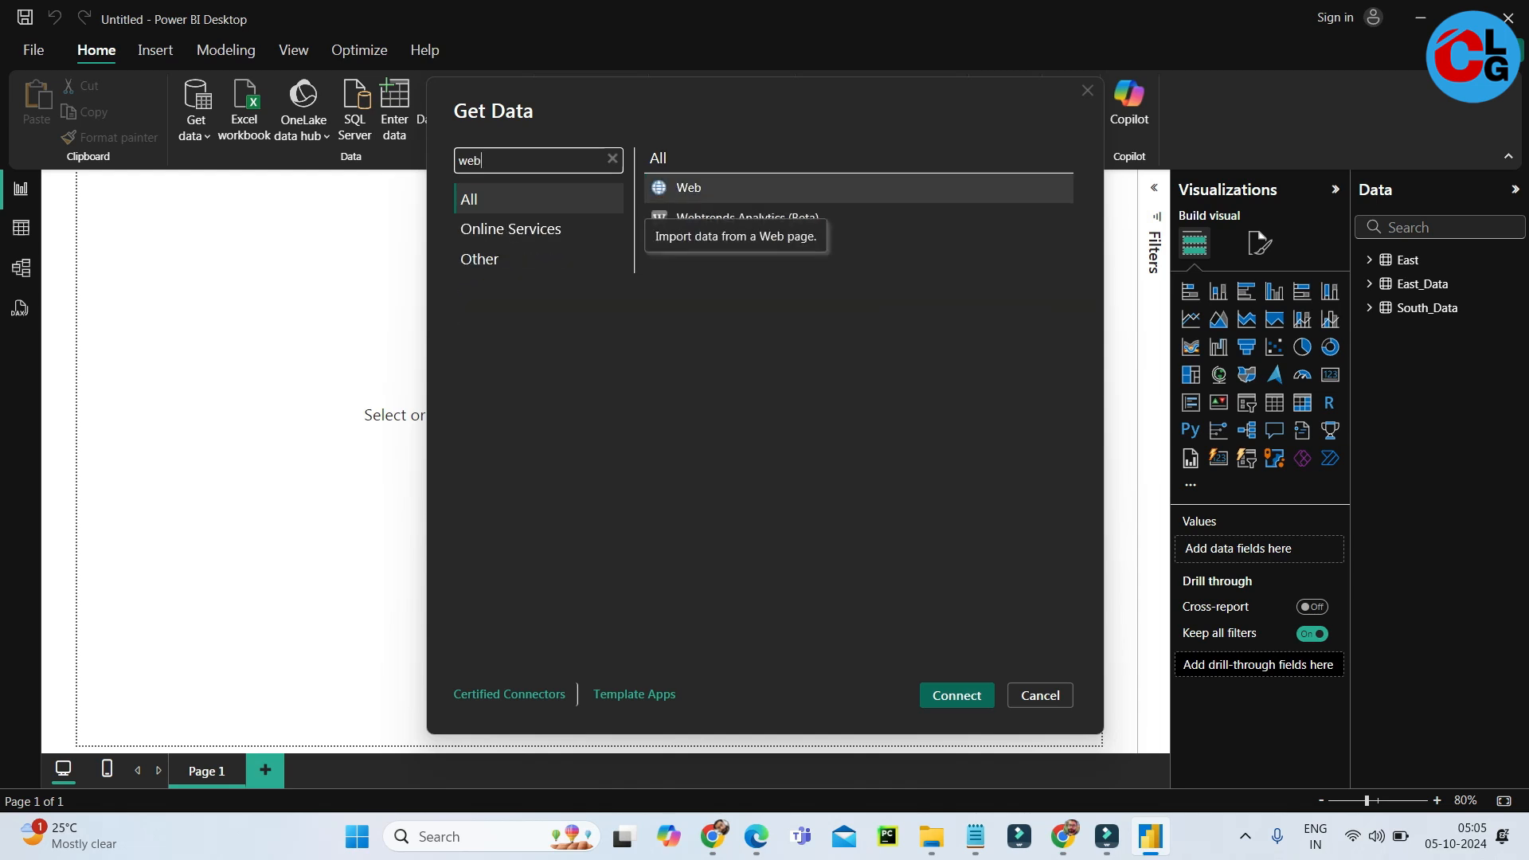
{"action": "left_click", "coordinate": [690, 189]}
{"action": "left_click", "coordinate": [957, 696]}
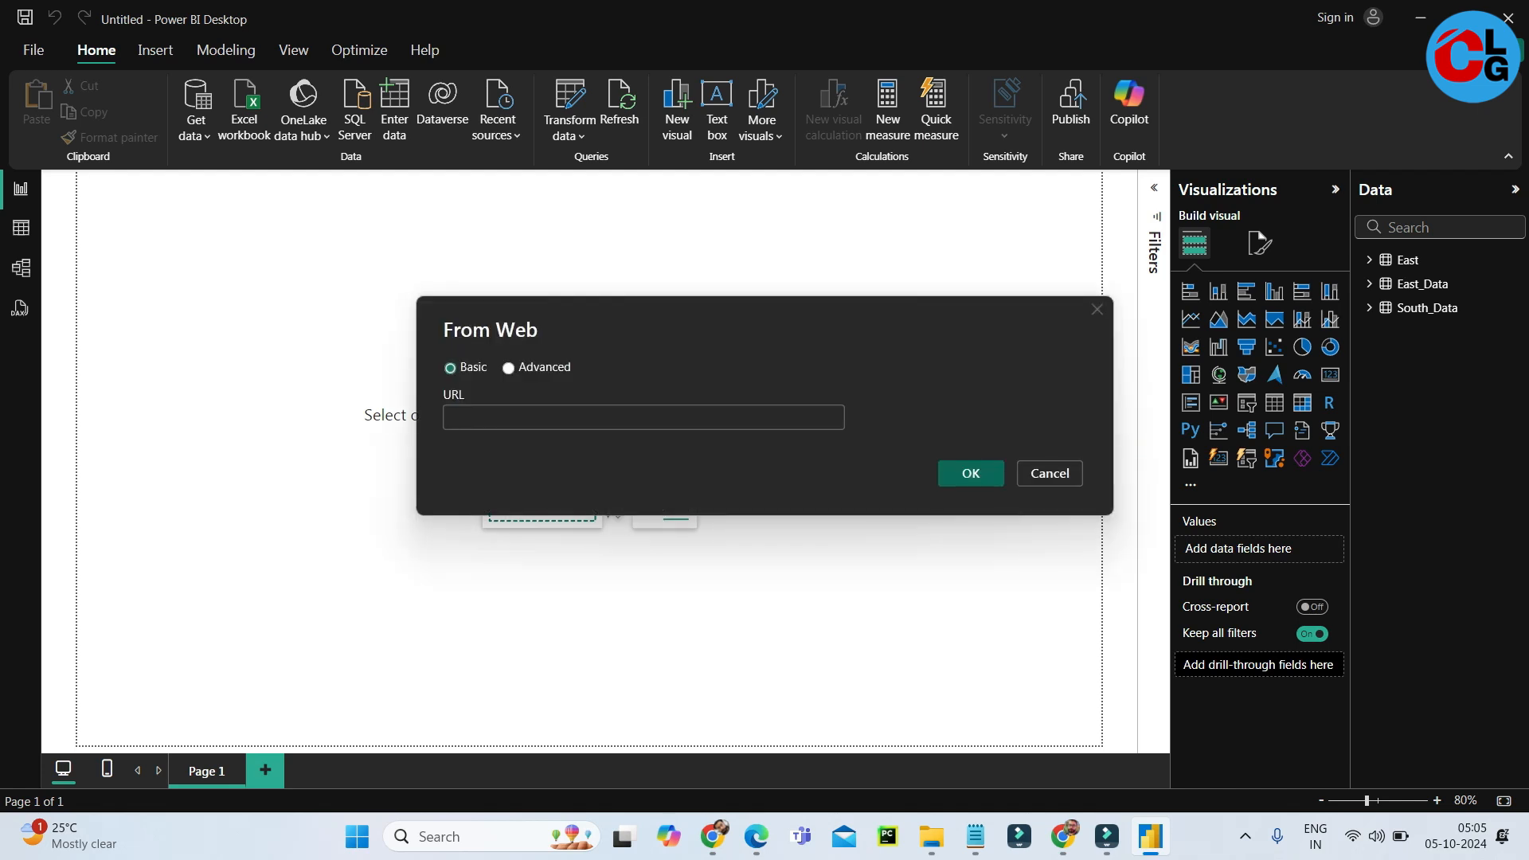
Switch to Chrome and open worldometers.info in a new tab.
{"action": "left_click", "coordinate": [1065, 837]}
{"action": "left_click", "coordinate": [1065, 836]}
{"action": "left_click", "coordinate": [713, 836]}
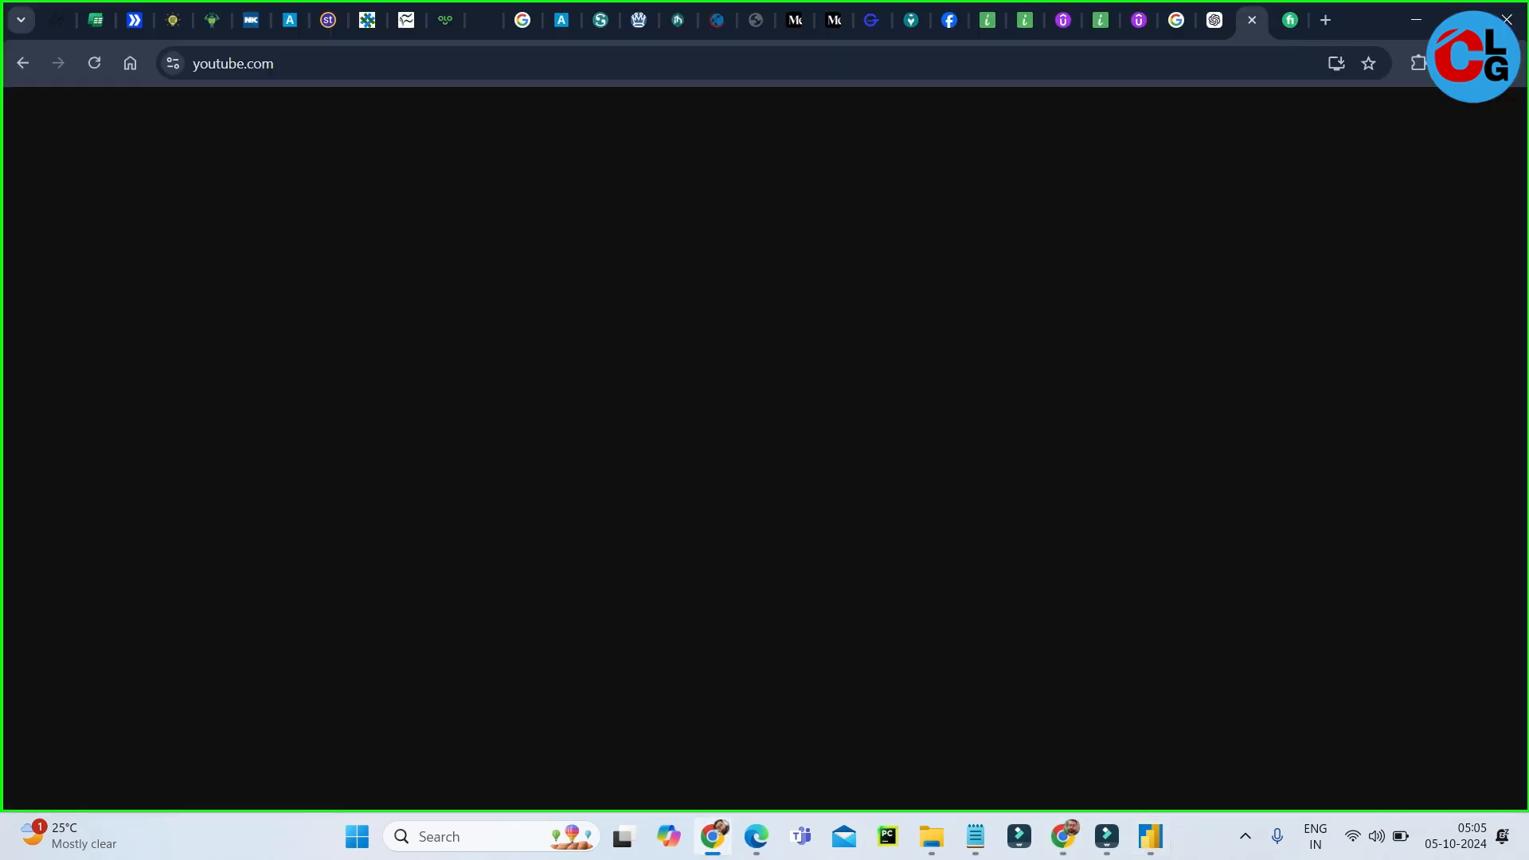
{"action": "left_click", "coordinate": [1325, 20]}
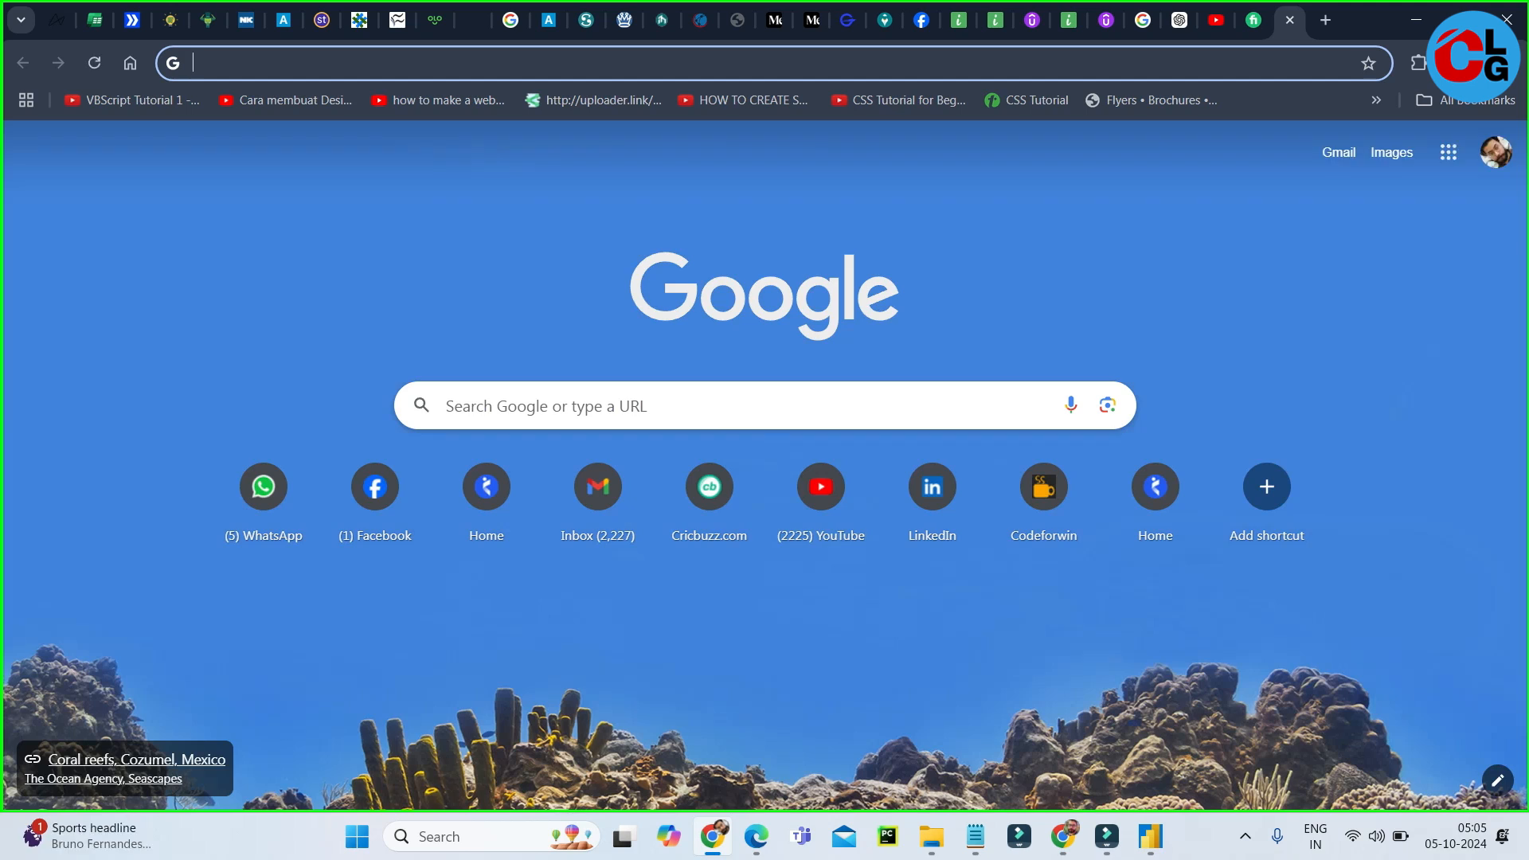
{"action": "type", "text": "worldometer.com"}
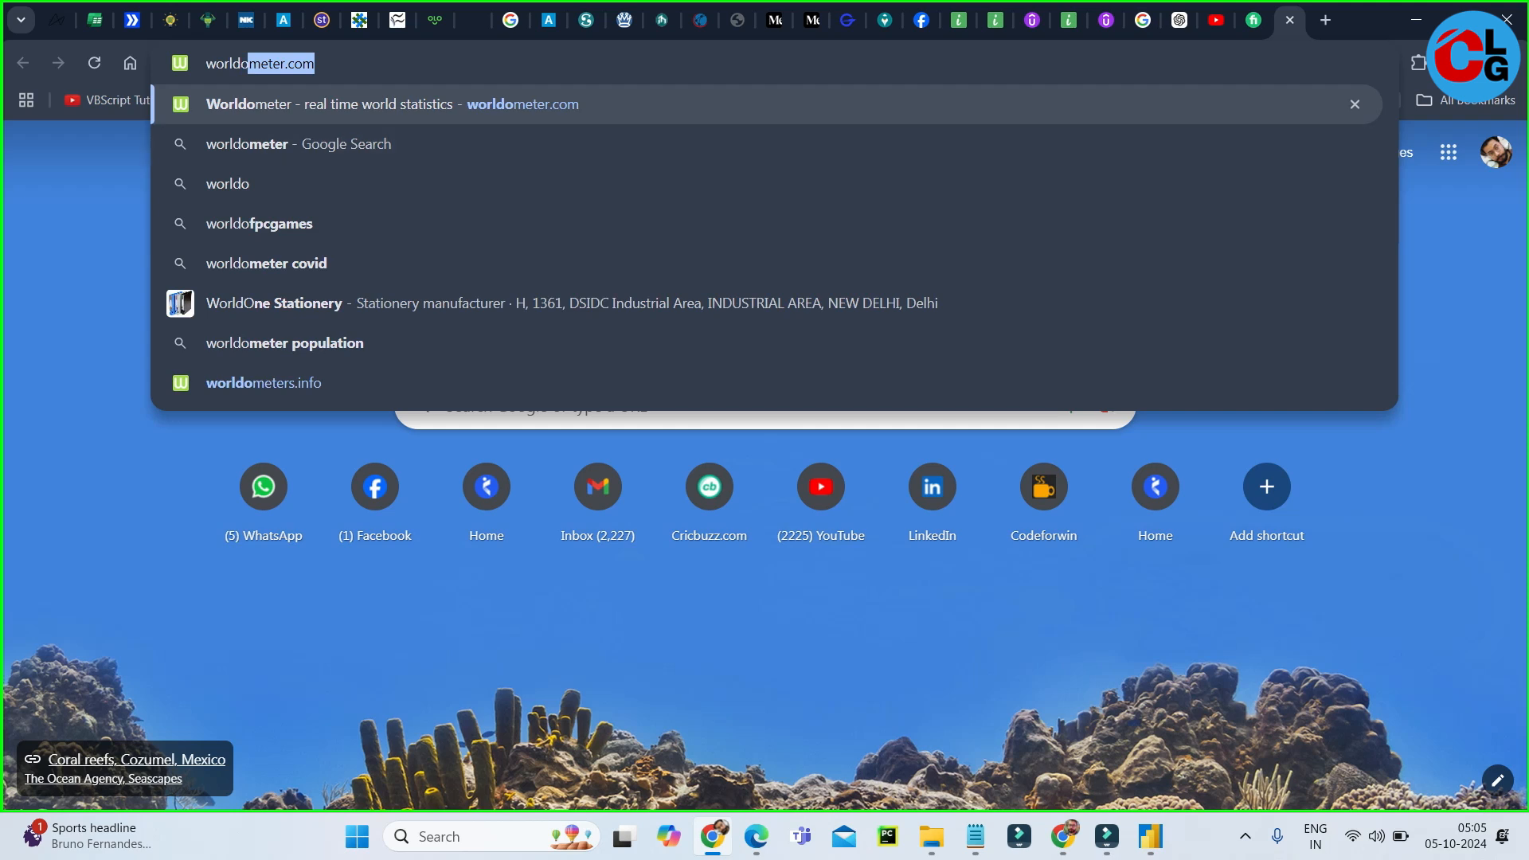
{"action": "left_click", "coordinate": [263, 383]}
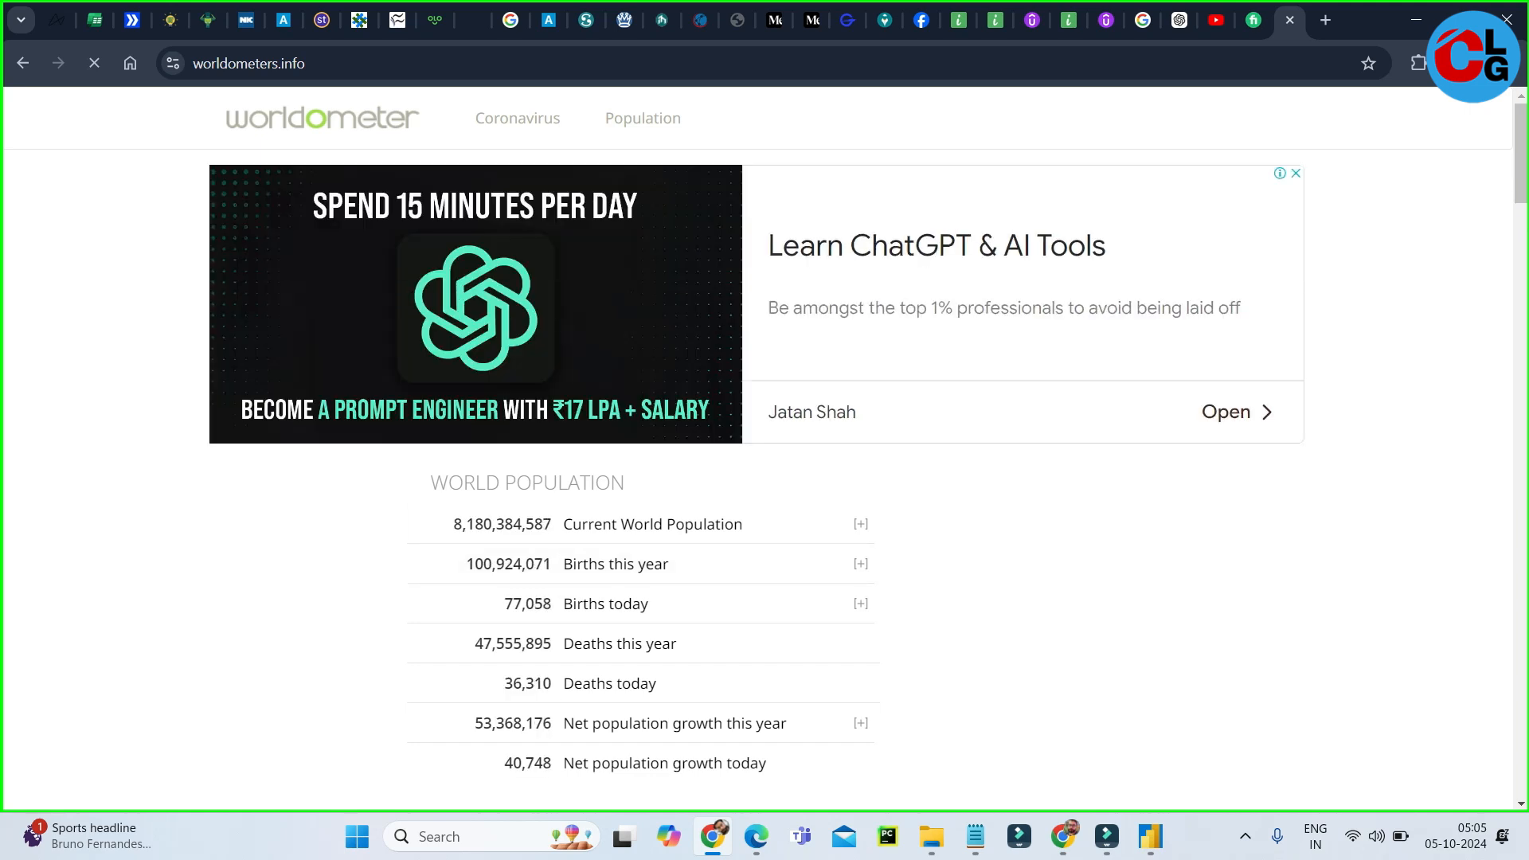
Open the Current World Population page from the World Population section and dismiss the advertisement.
{"action": "mouse_move", "coordinate": [1522, 151]}
{"action": "left_mouse_down"}
{"action": "mouse_move", "coordinate": [1522, 169]}
{"action": "mouse_move", "coordinate": [1521, 151]}
{"action": "left_mouse_up"}
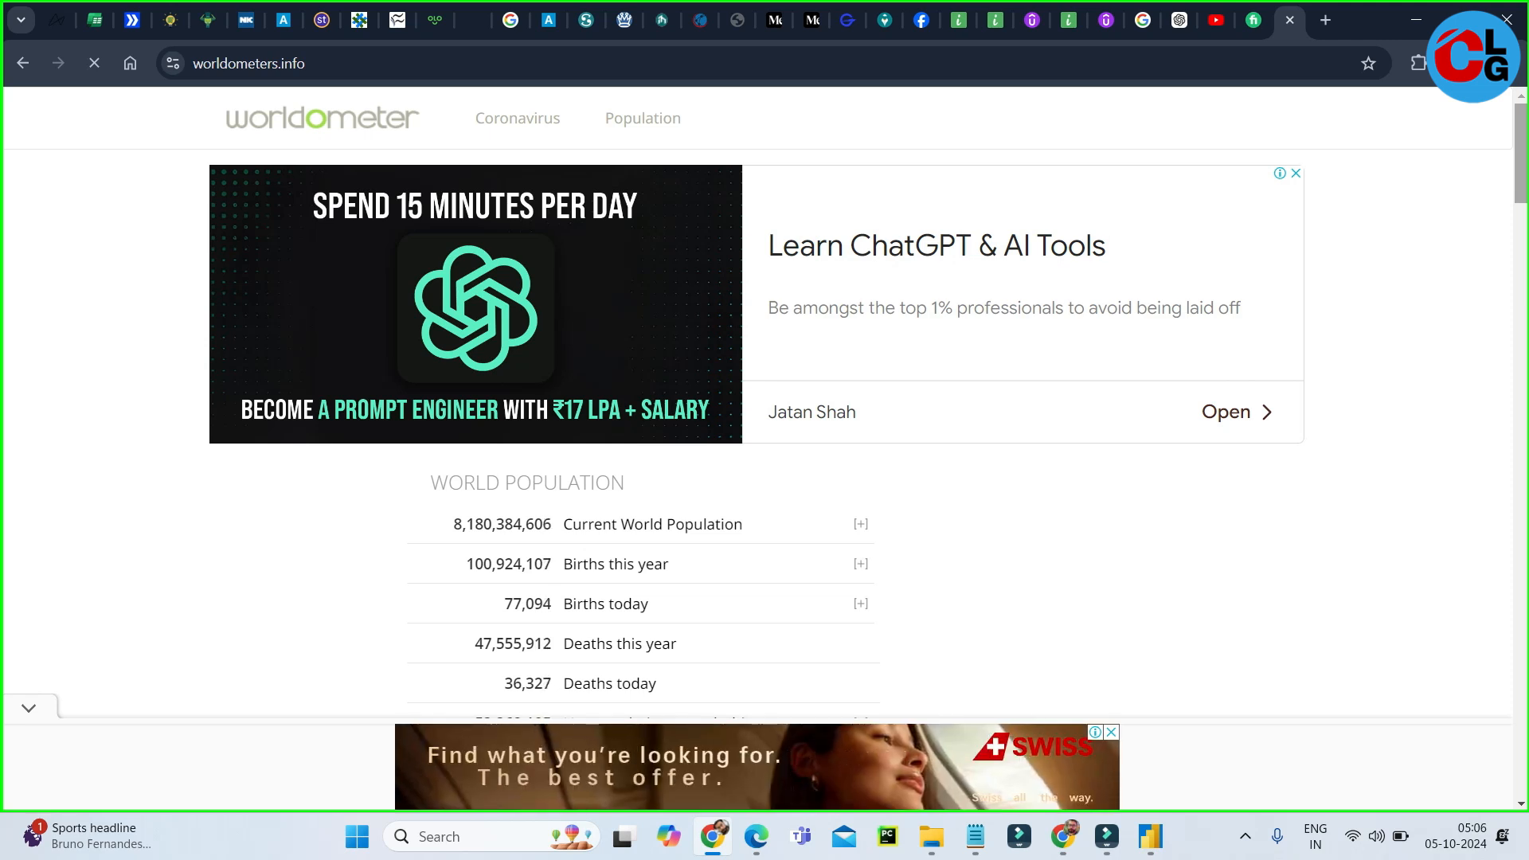
{"action": "scroll", "coordinate": [756, 398], "scroll_direction": "down", "scroll_amount": 3}
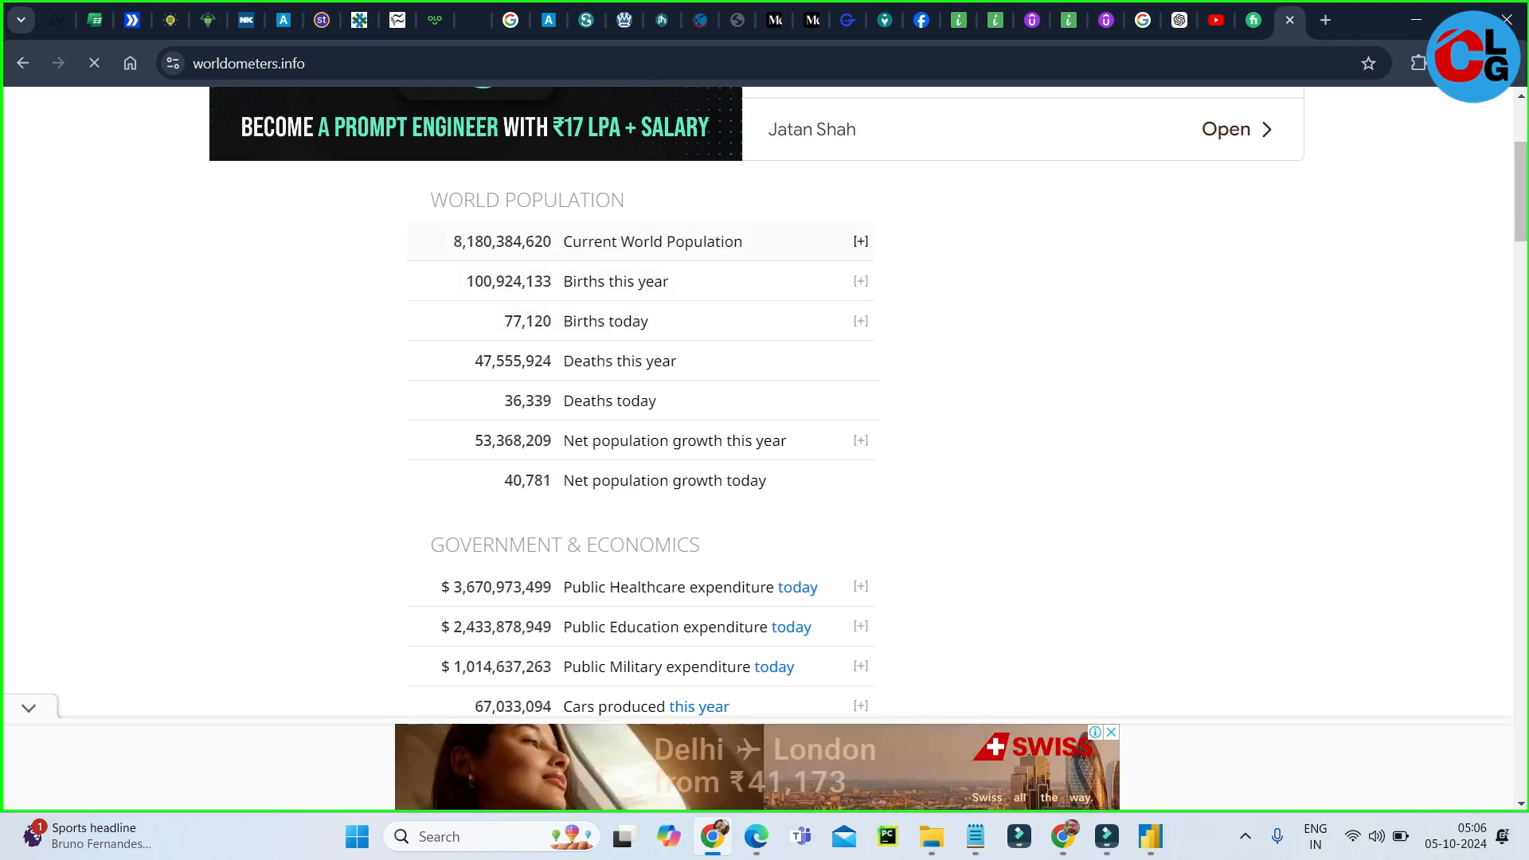
{"action": "left_click", "coordinate": [656, 241]}
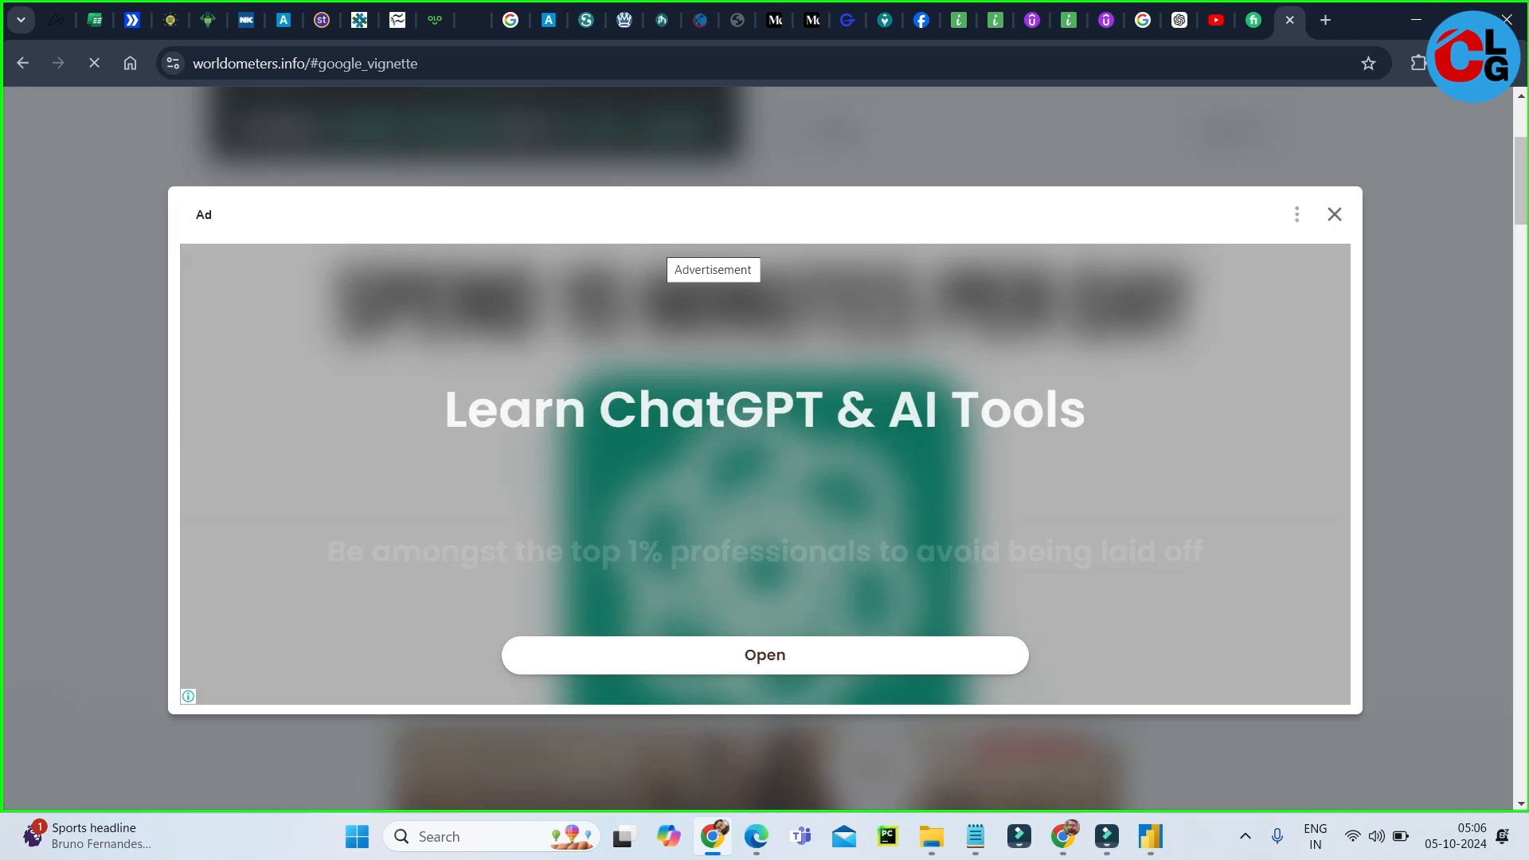
{"action": "left_click", "coordinate": [1334, 214]}
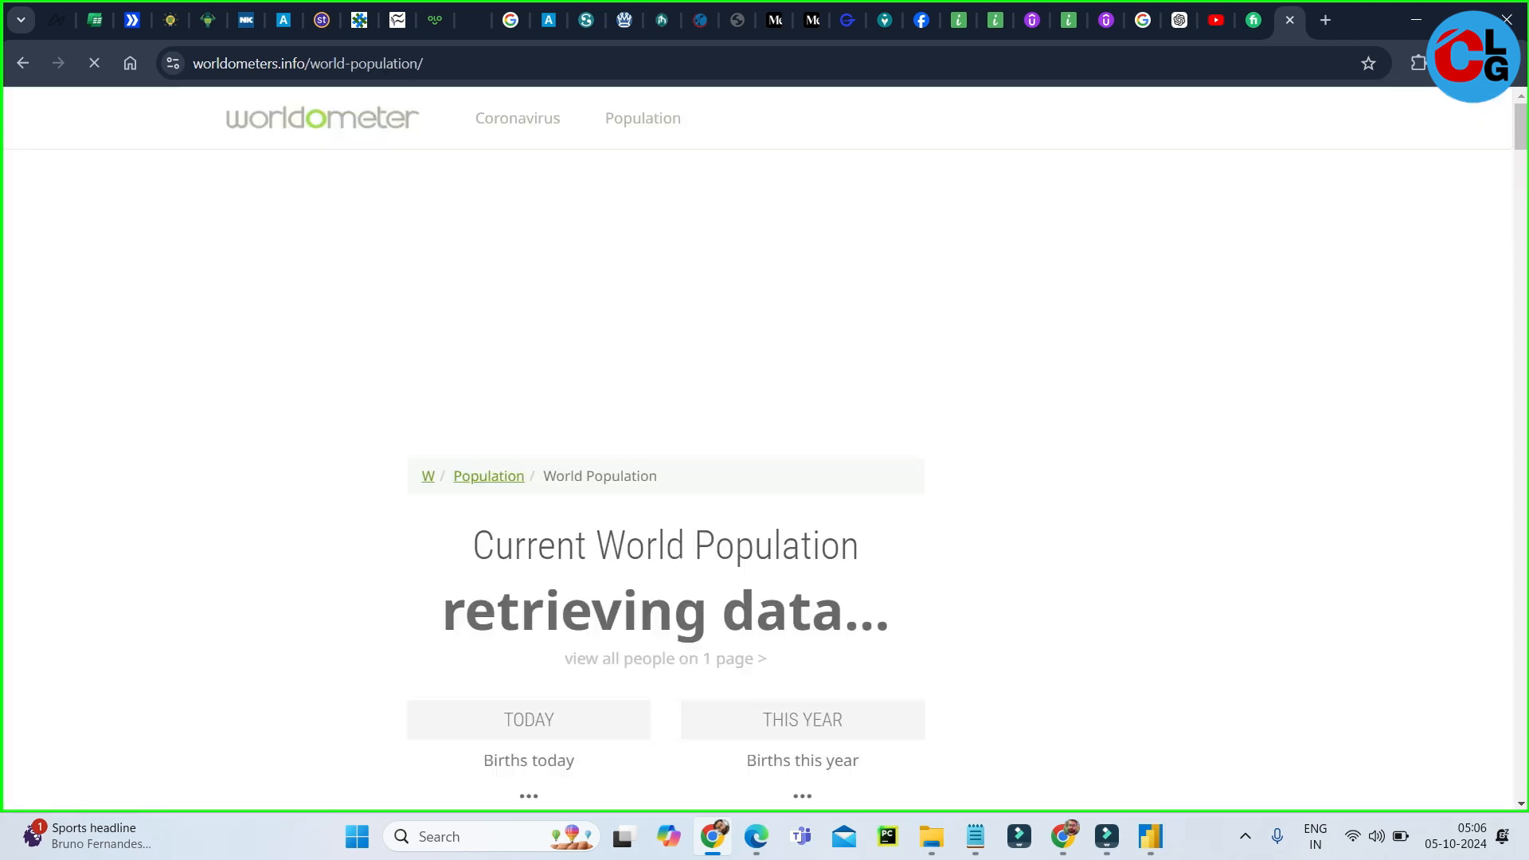
Examine the World Population (2024 and historical) and World Population Forecast (2025-2050) tables on the Worldometer page.
{"action": "scroll", "coordinate": [765, 447], "scroll_direction": "down", "scroll_amount": 5}
{"action": "scroll", "coordinate": [765, 446], "scroll_direction": "down", "scroll_amount": 15}
{"action": "scroll", "coordinate": [764, 446], "scroll_direction": "down", "scroll_amount": 12}
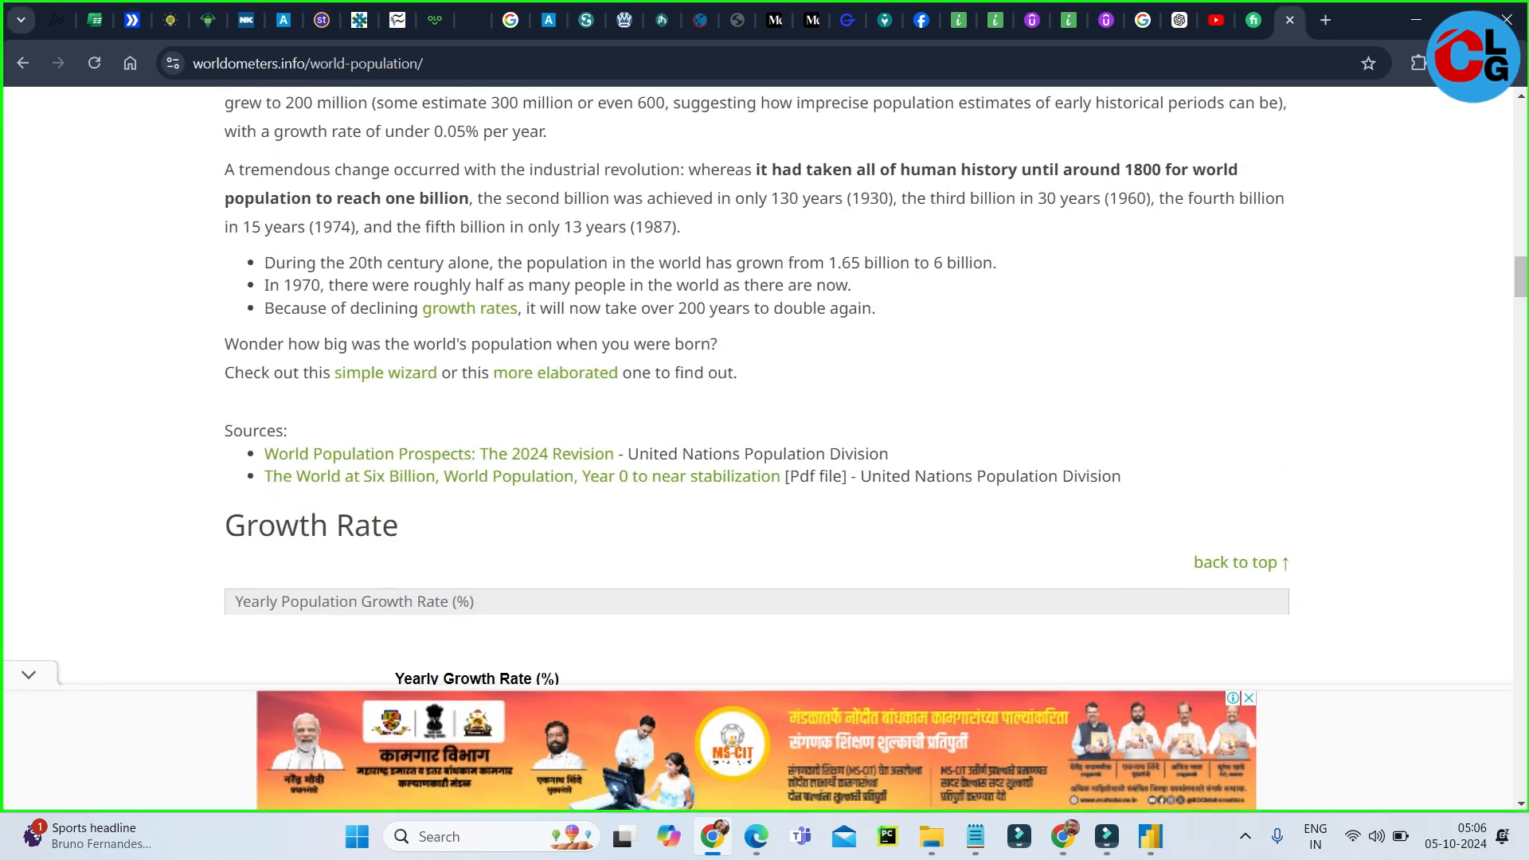
{"action": "scroll", "coordinate": [765, 446], "scroll_direction": "down", "scroll_amount": 10}
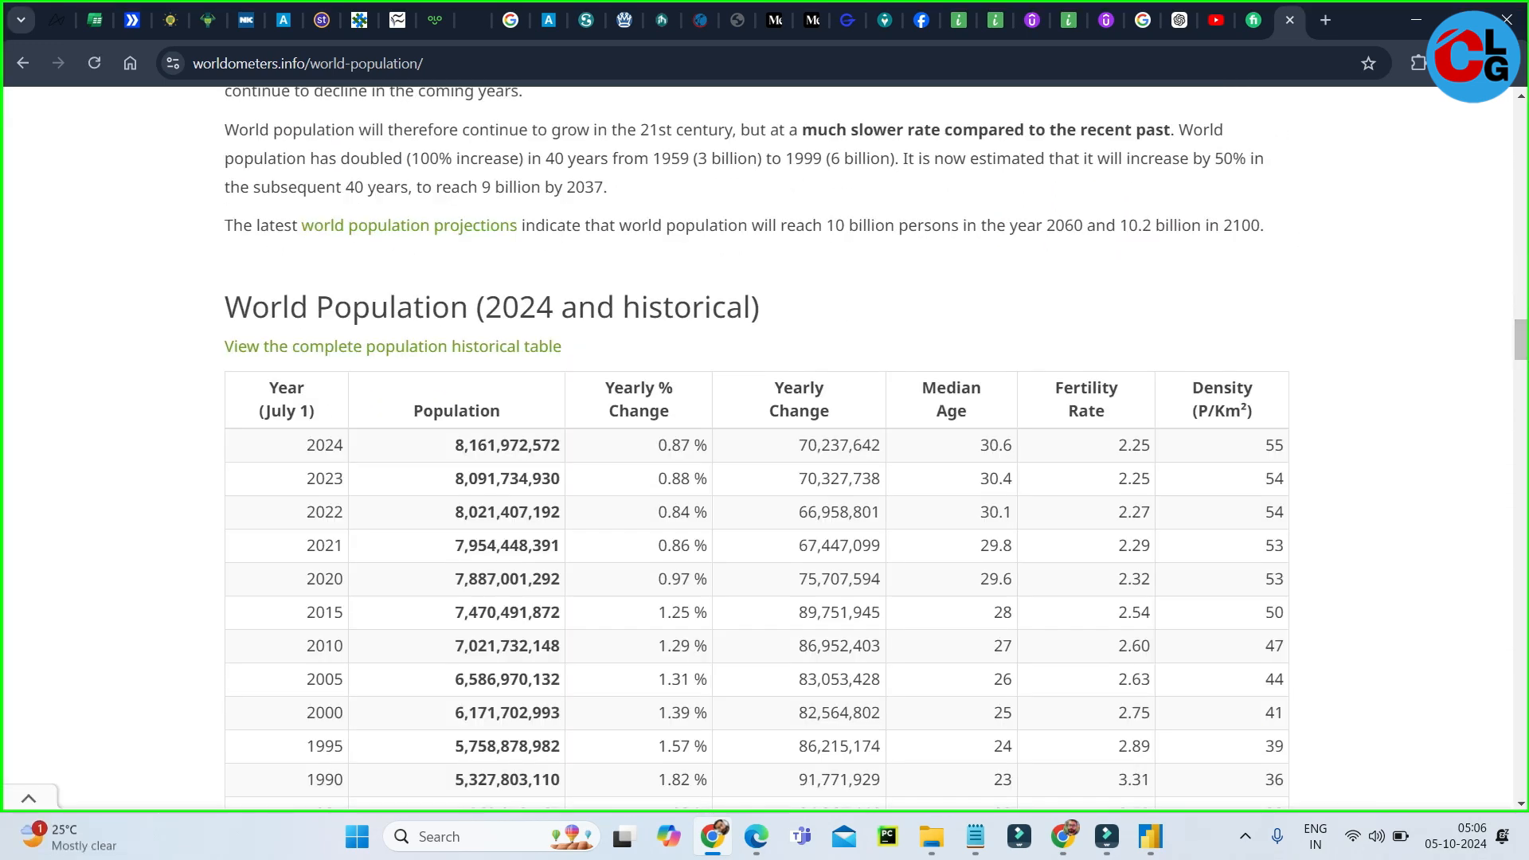
{"action": "scroll", "coordinate": [765, 446], "scroll_direction": "down", "scroll_amount": 3}
{"action": "scroll", "coordinate": [765, 446], "scroll_direction": "up", "scroll_amount": 2}
{"action": "scroll", "coordinate": [764, 446], "scroll_direction": "down", "scroll_amount": 3}
{"action": "scroll", "coordinate": [765, 446], "scroll_direction": "up", "scroll_amount": 1}
{"action": "scroll", "coordinate": [764, 446], "scroll_direction": "down", "scroll_amount": 8}
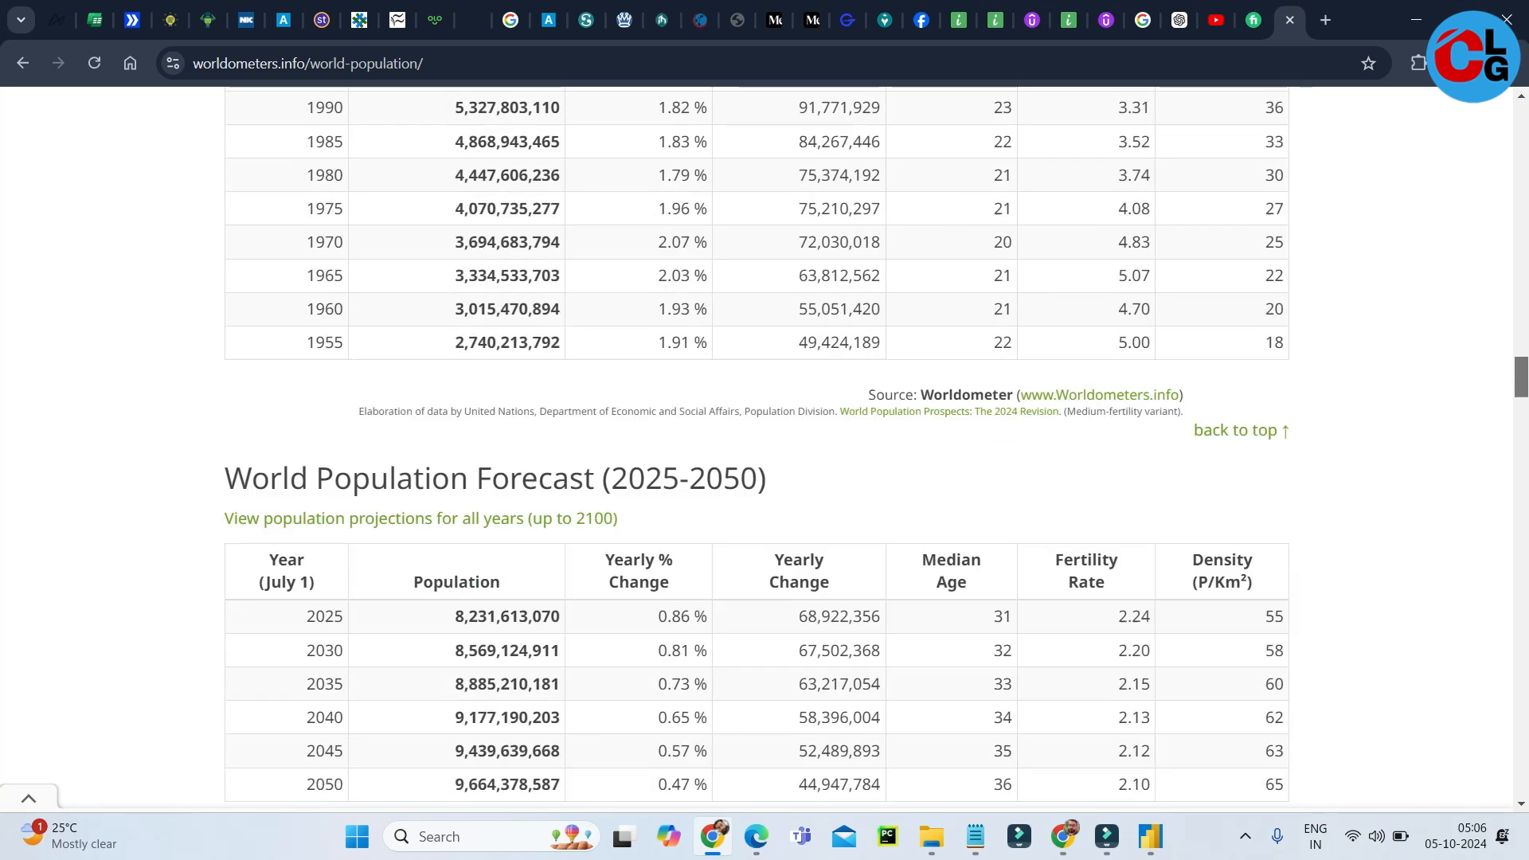
{"action": "scroll", "coordinate": [765, 446], "scroll_direction": "up", "scroll_amount": 10}
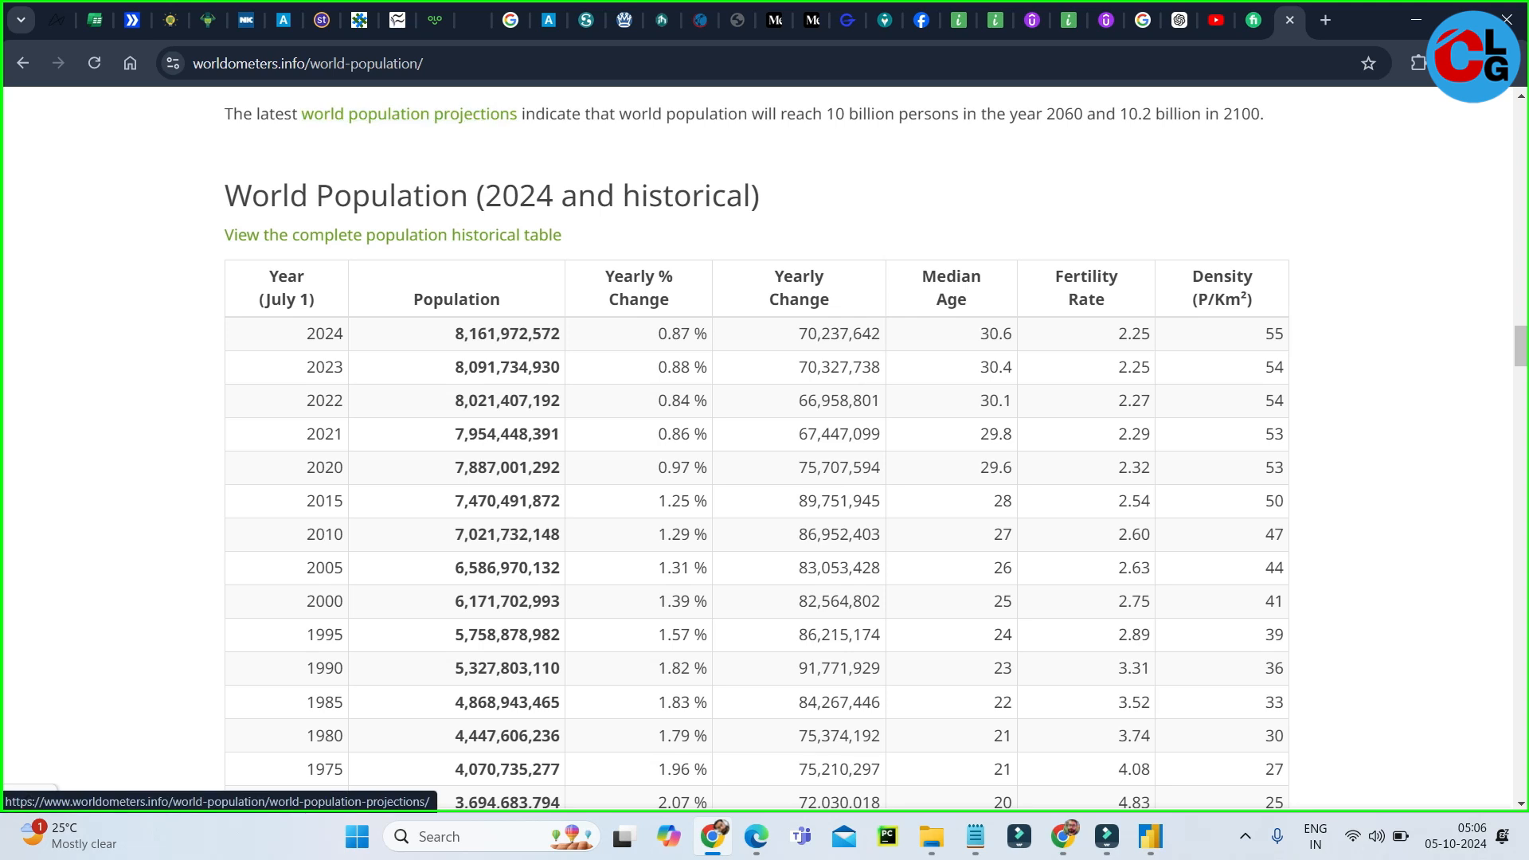
Copy the Worldometer page's address, switch to Power BI Desktop and connect to that URL with Anonymous access.
{"action": "left_click", "coordinate": [367, 64]}
{"action": "key", "text": "ctrl+c"}
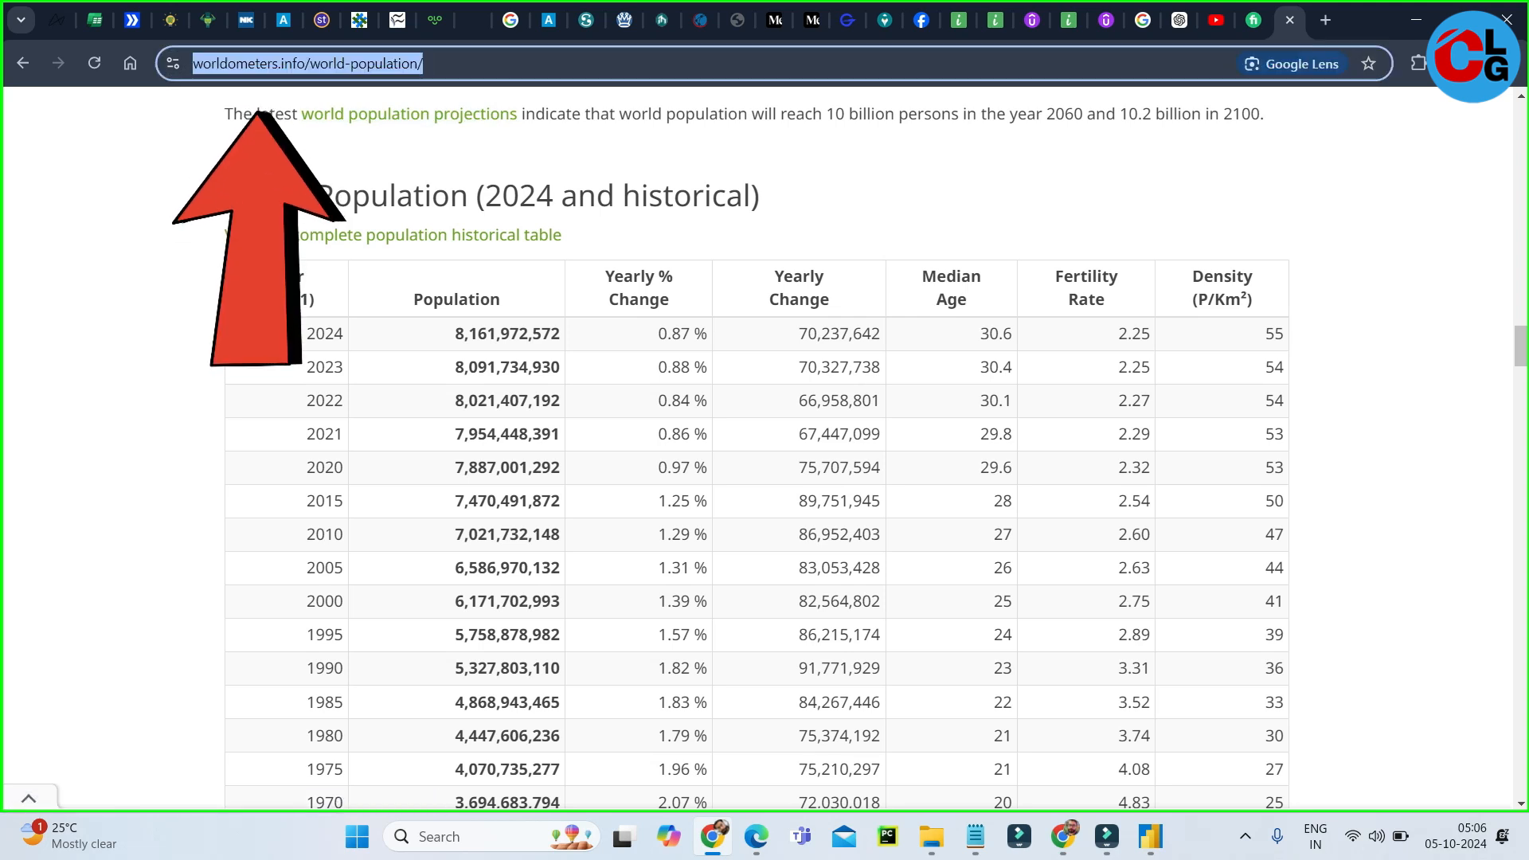
{"action": "left_click", "coordinate": [1150, 837]}
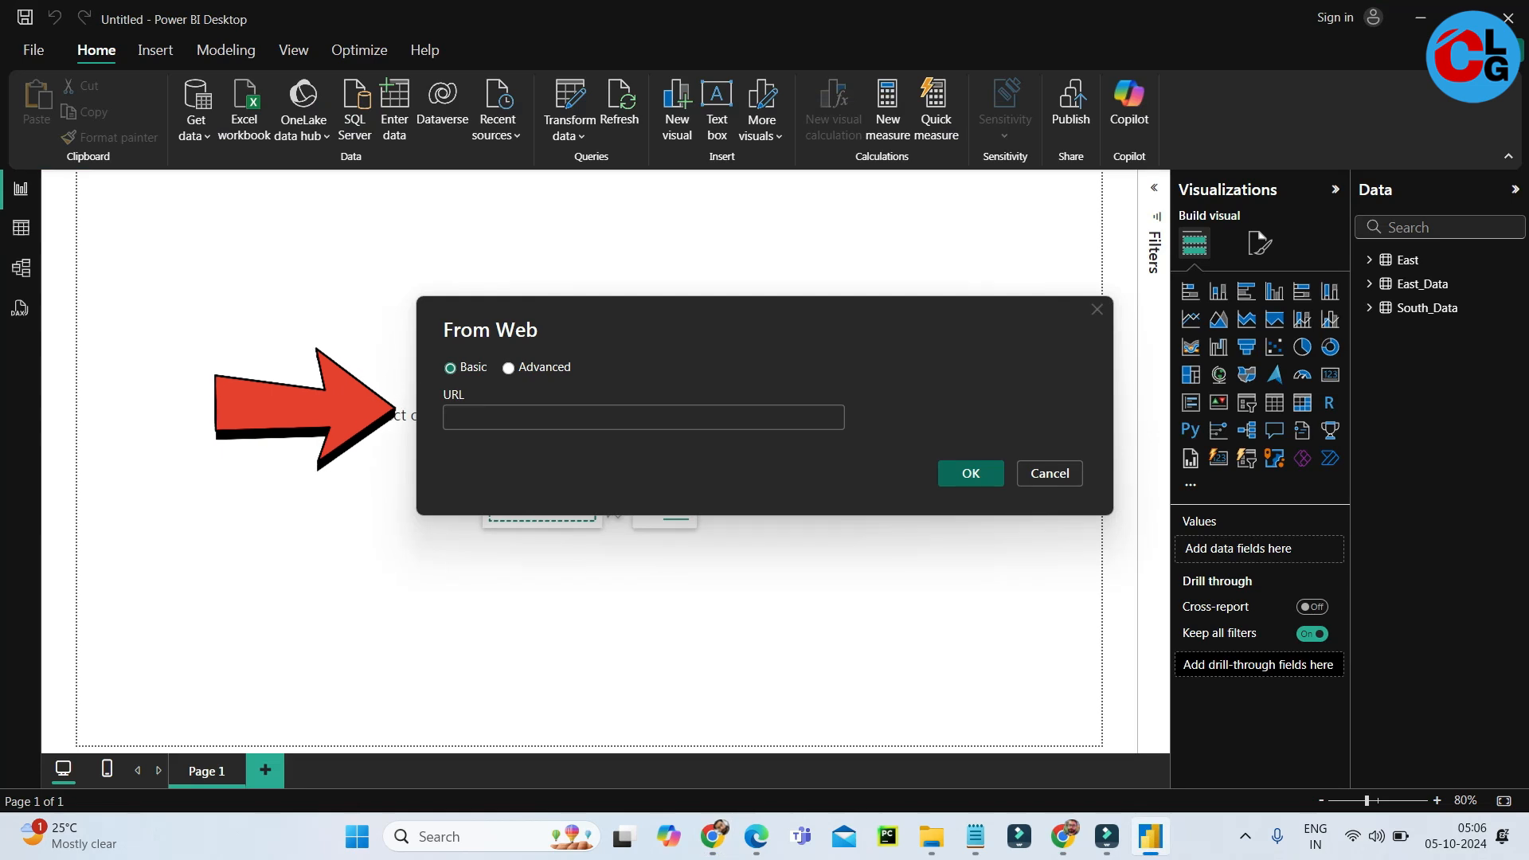
{"action": "key", "text": "ctrl+v"}
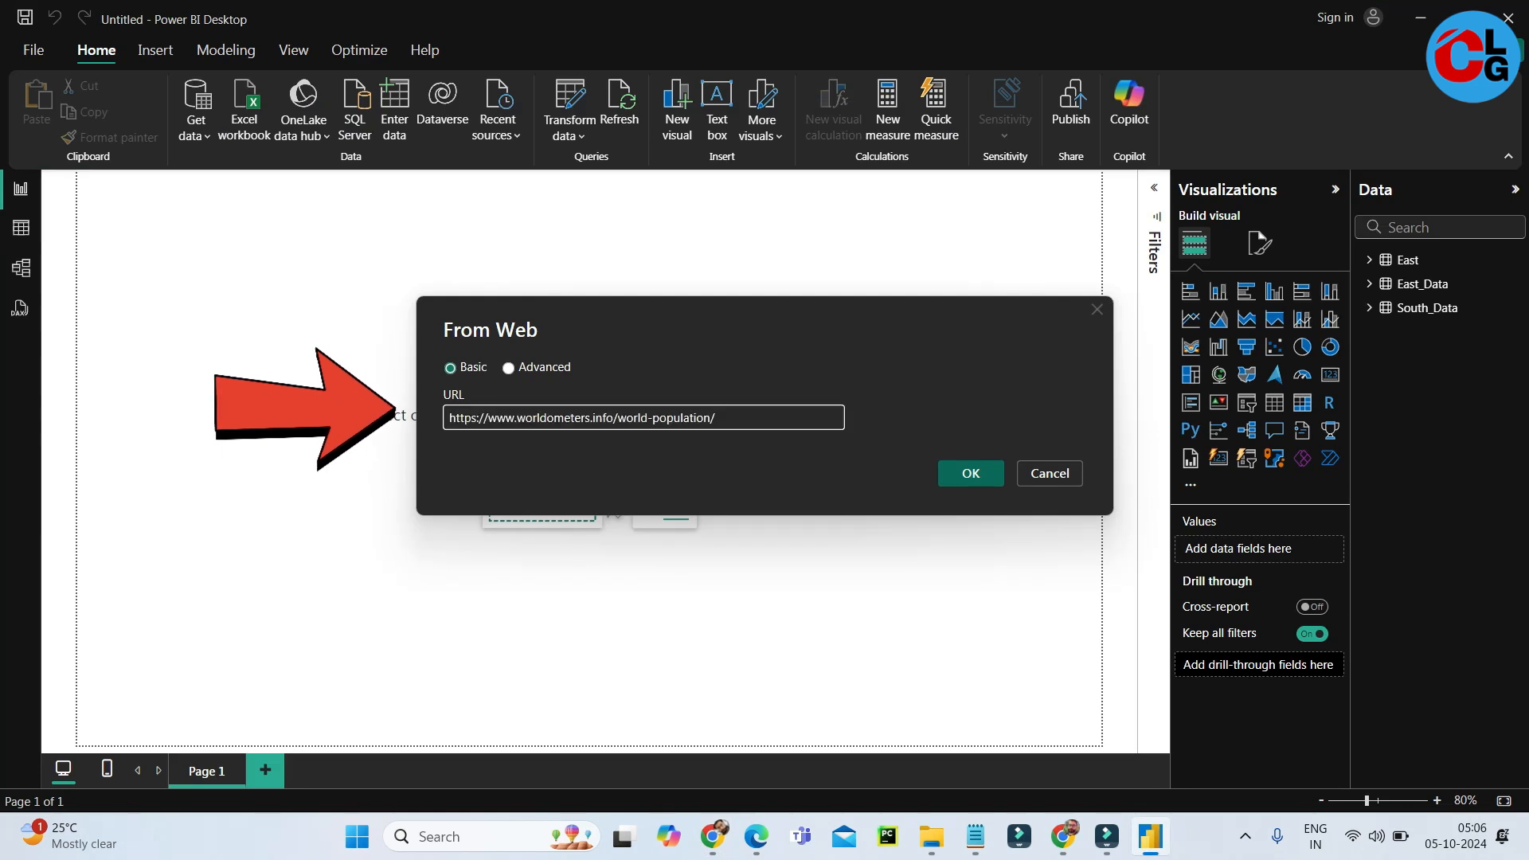
{"action": "left_click", "coordinate": [994, 471]}
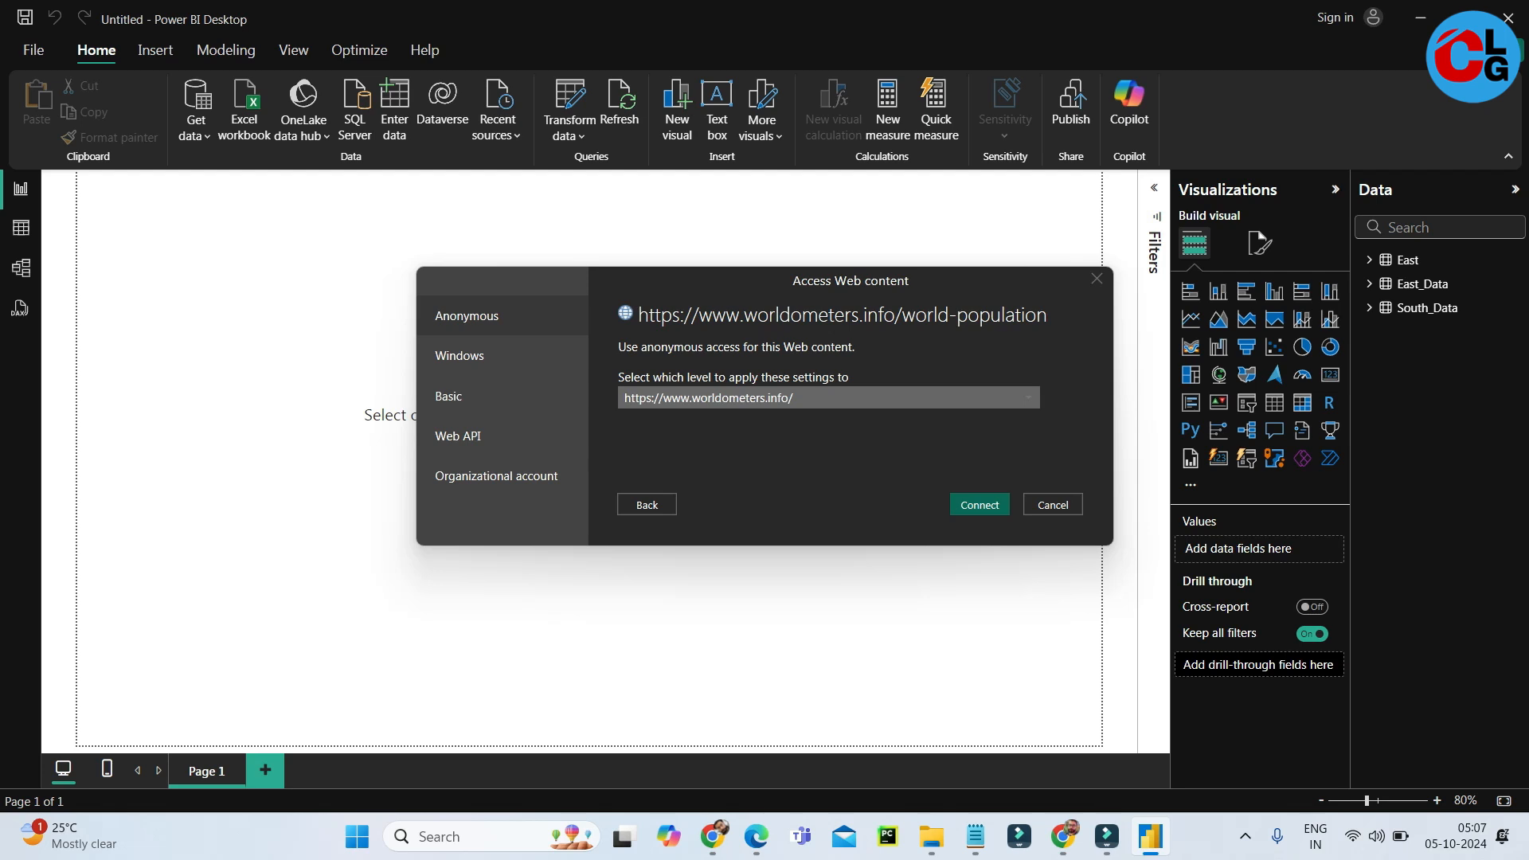
{"action": "left_click", "coordinate": [995, 505]}
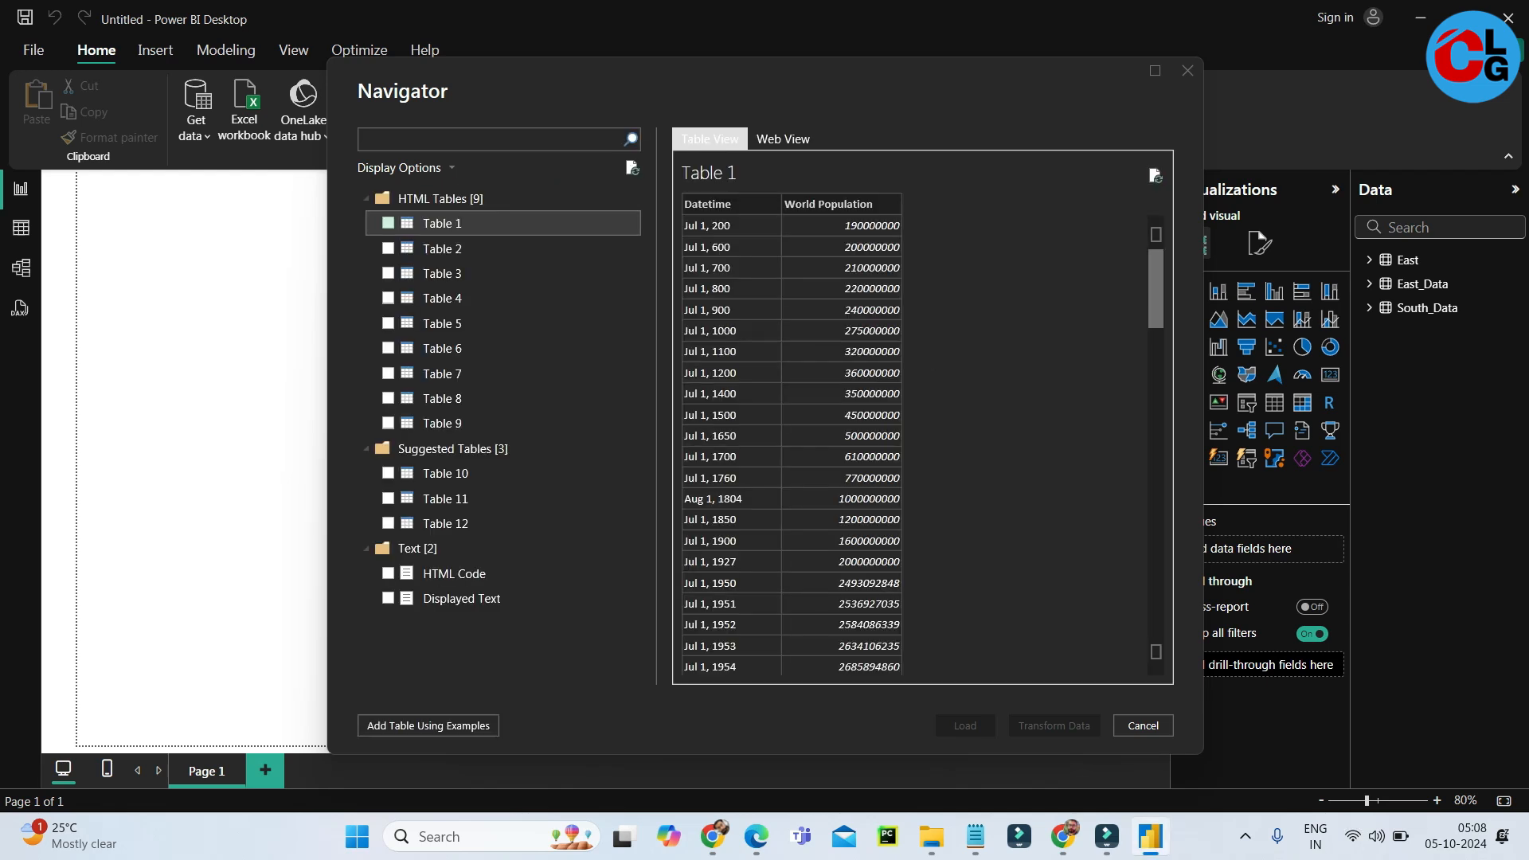
Preview Table 4 and Table 7 in the Navigator, then select Table 1, Table 3, Table 5 and Table 7 and load them.
{"action": "left_click", "coordinate": [442, 298]}
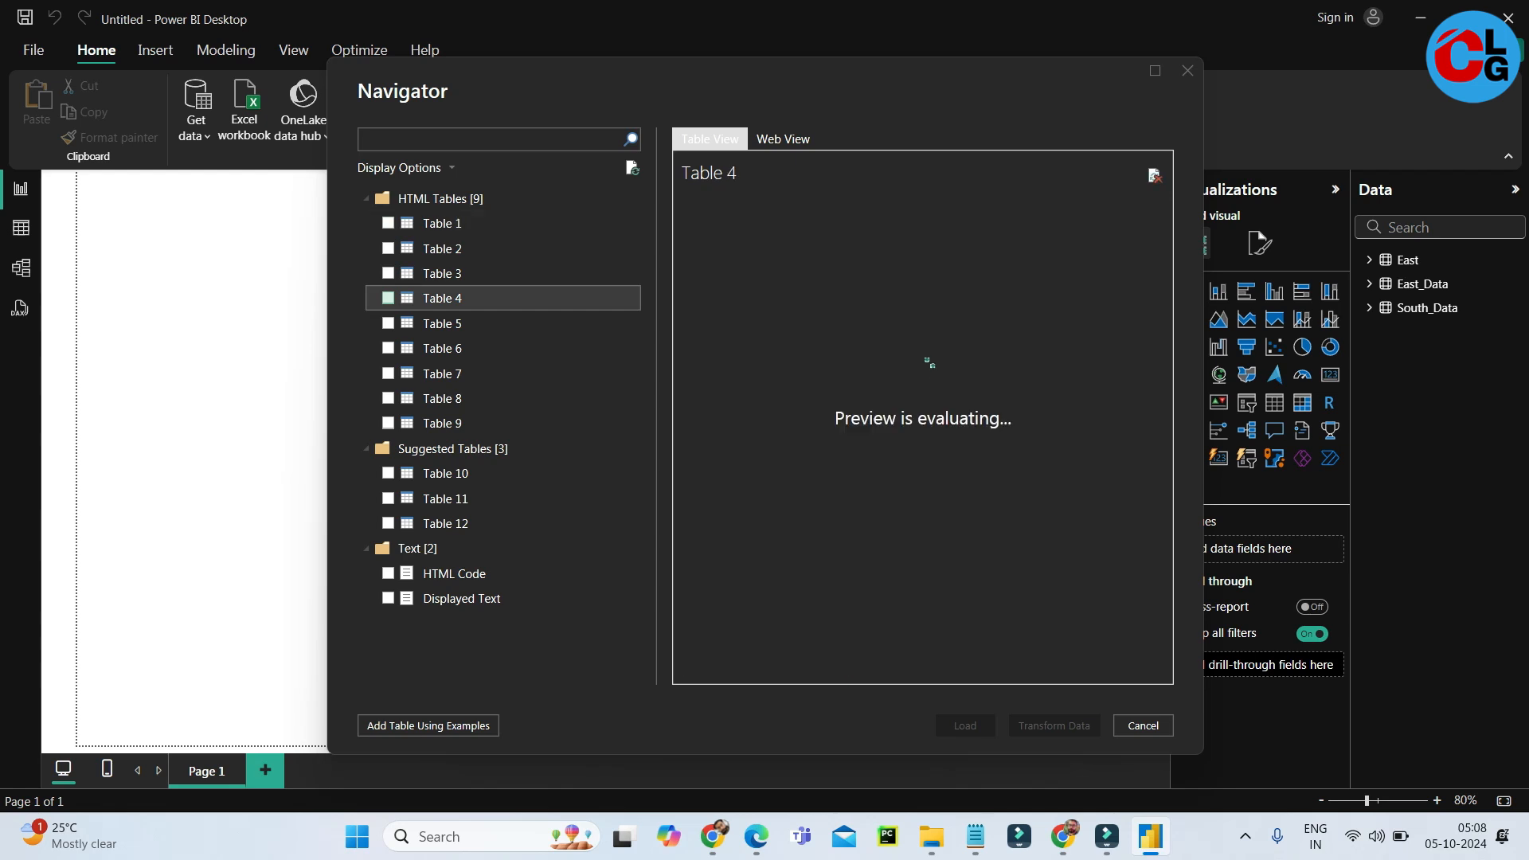
{"action": "left_click", "coordinate": [442, 374]}
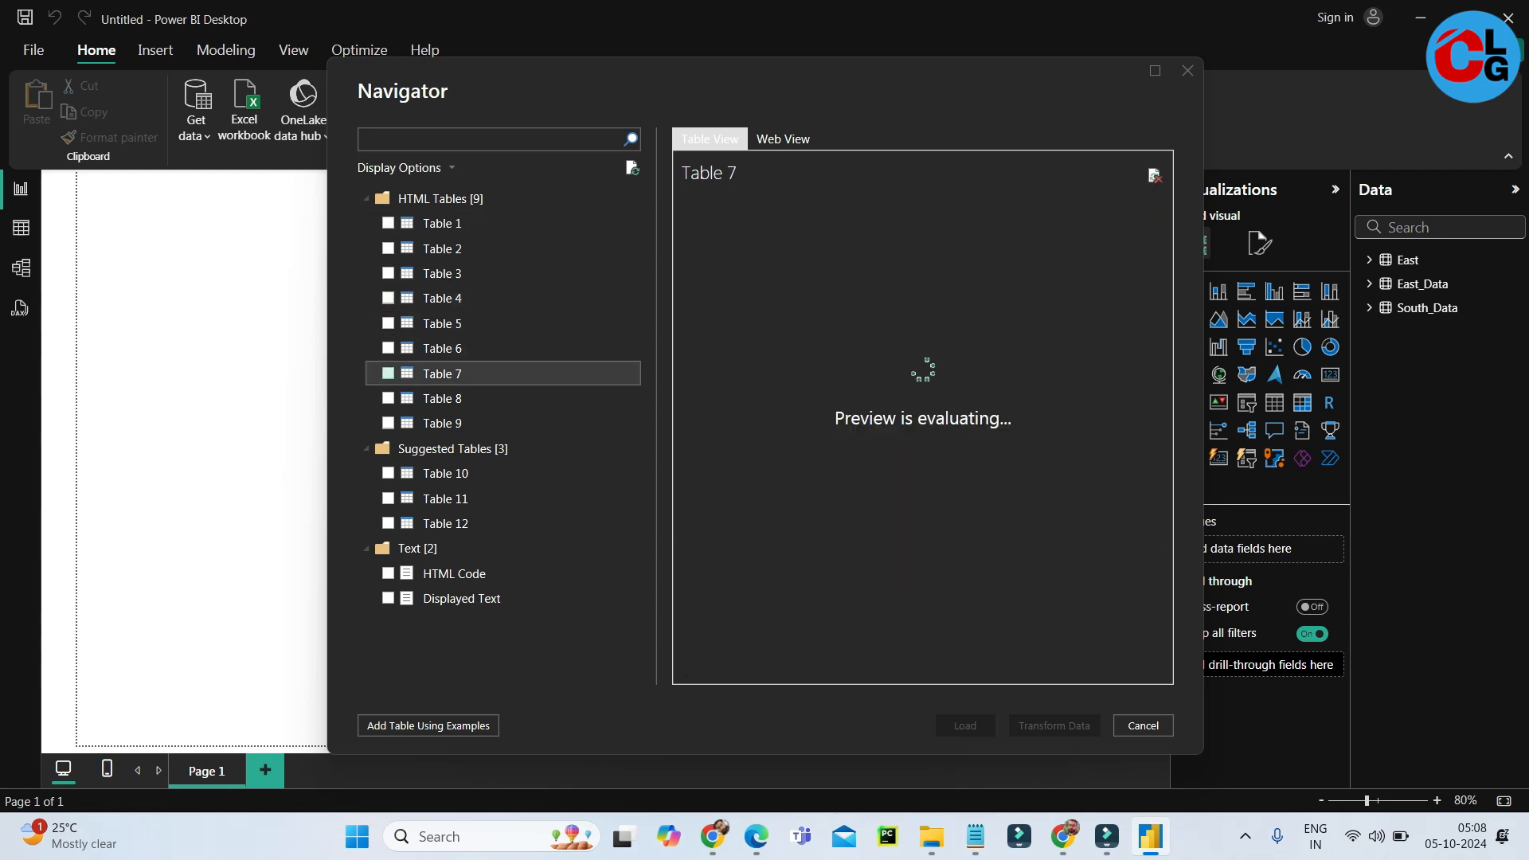
{"action": "left_click", "coordinate": [388, 223]}
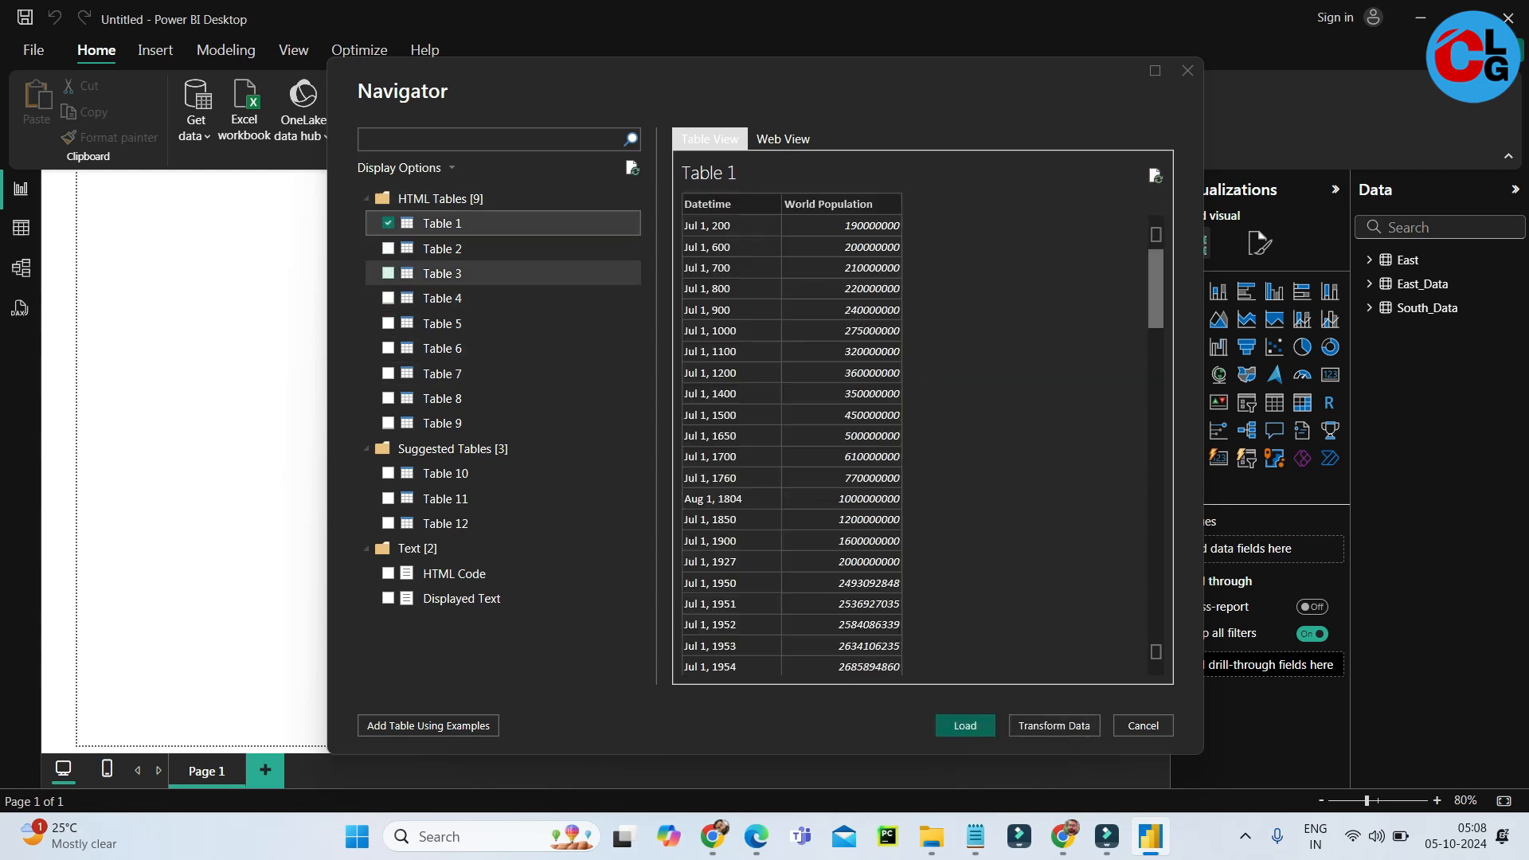
{"action": "left_click", "coordinate": [388, 273]}
{"action": "left_click", "coordinate": [388, 323]}
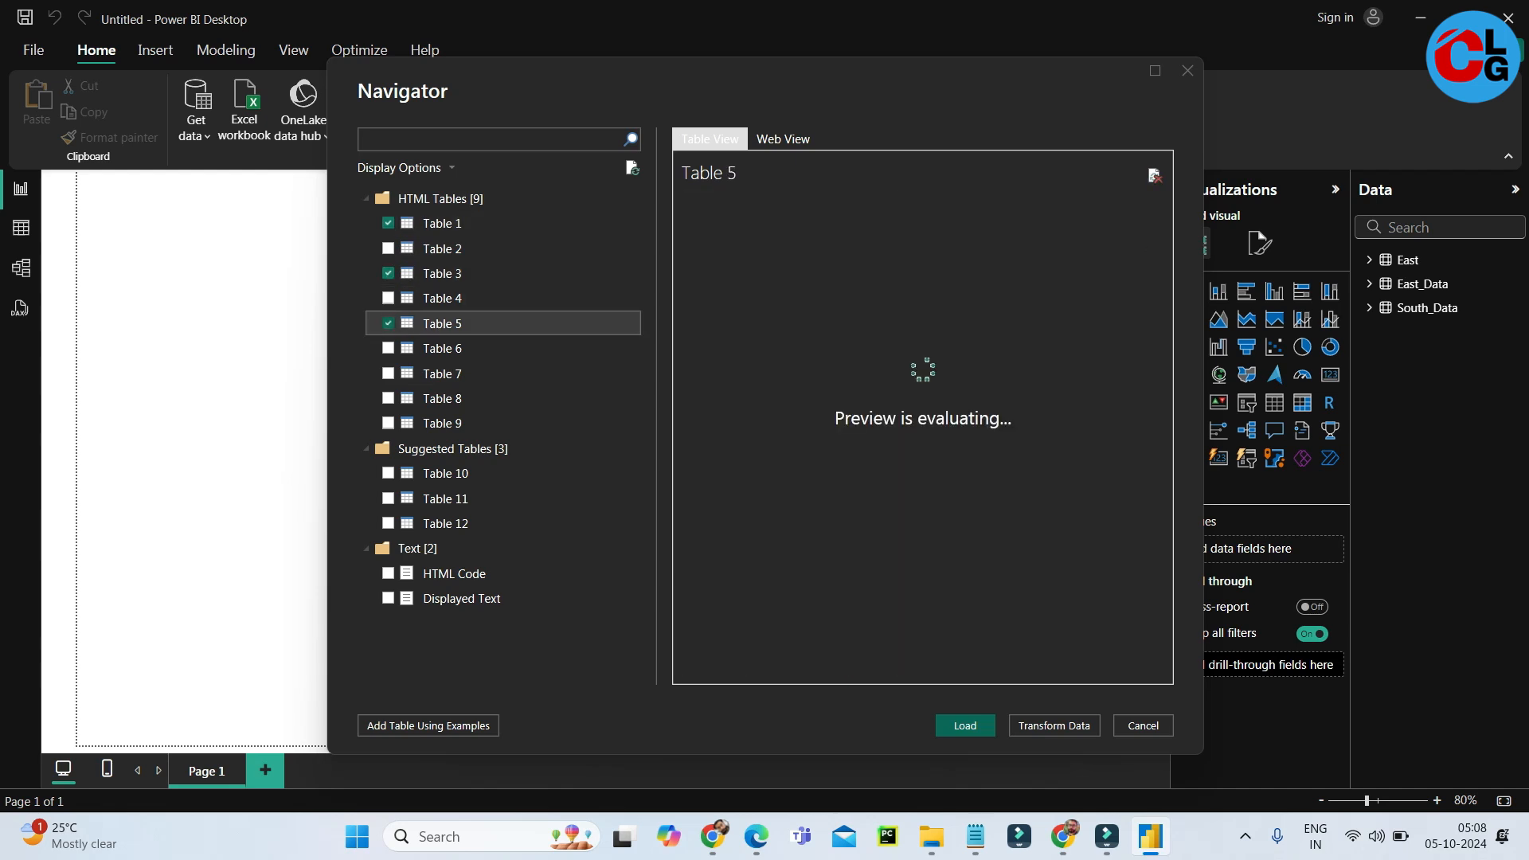
{"action": "left_click", "coordinate": [388, 373]}
{"action": "left_click", "coordinate": [965, 725]}
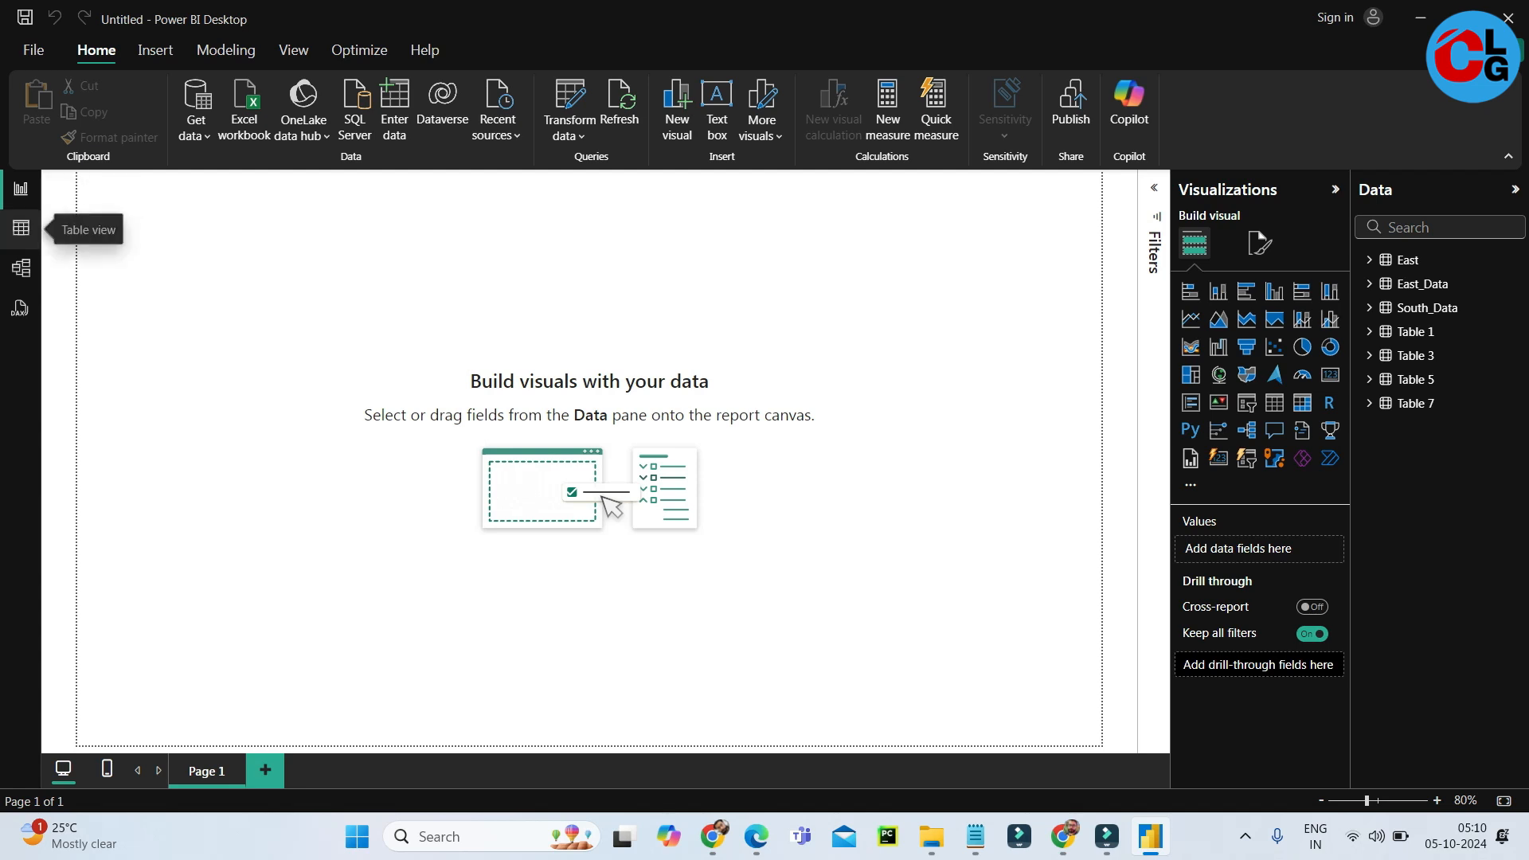
Inspect the rows of Table 1, Table 3, Table 5 and Table 7 in Table view and return to the report view.
{"action": "left_click", "coordinate": [21, 228]}
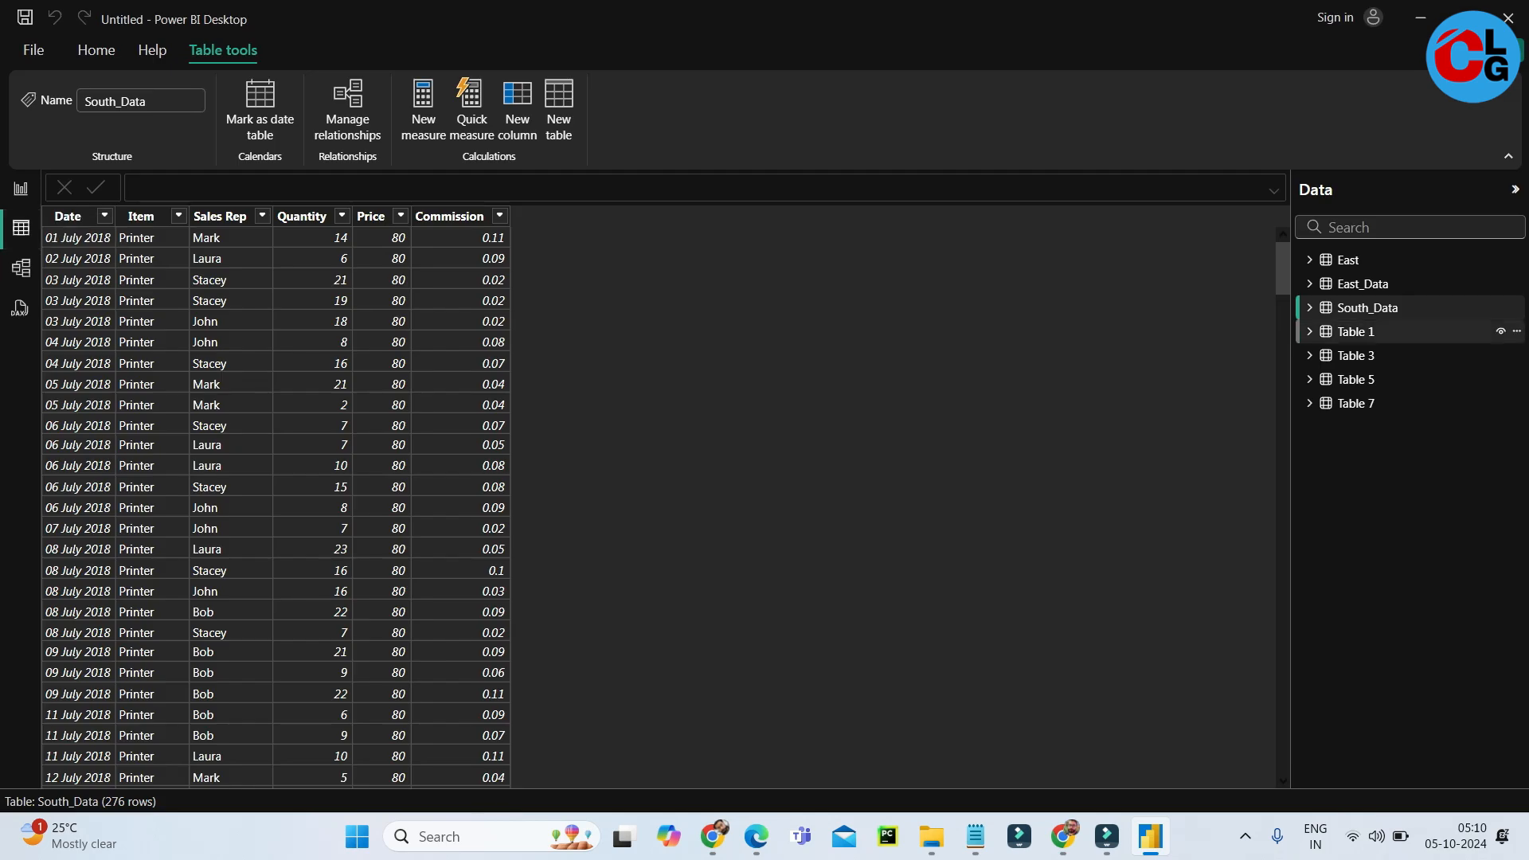
{"action": "left_click", "coordinate": [1356, 332]}
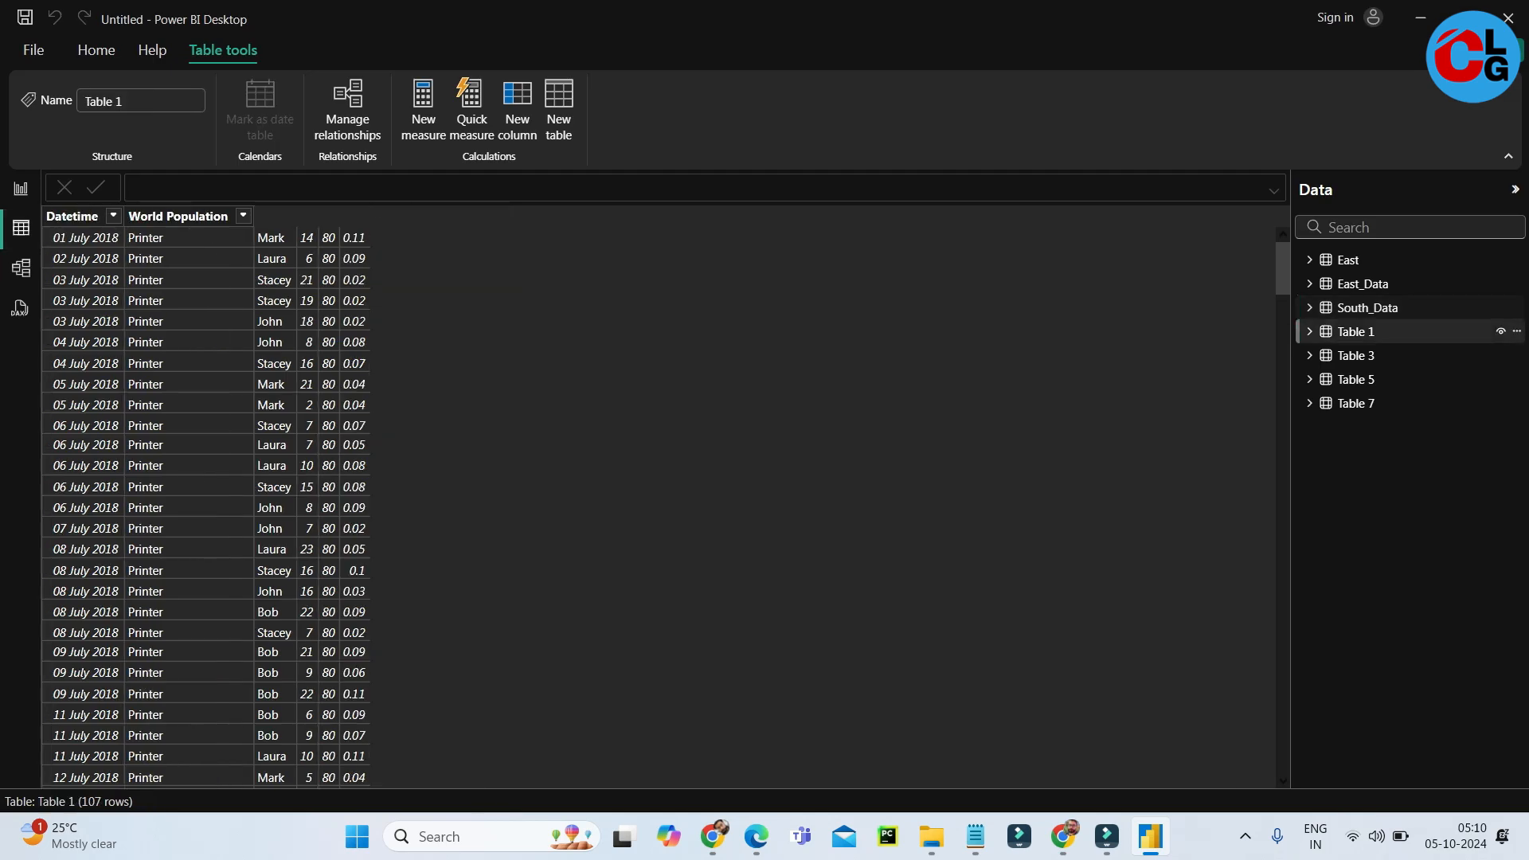
{"action": "left_click", "coordinate": [1356, 356]}
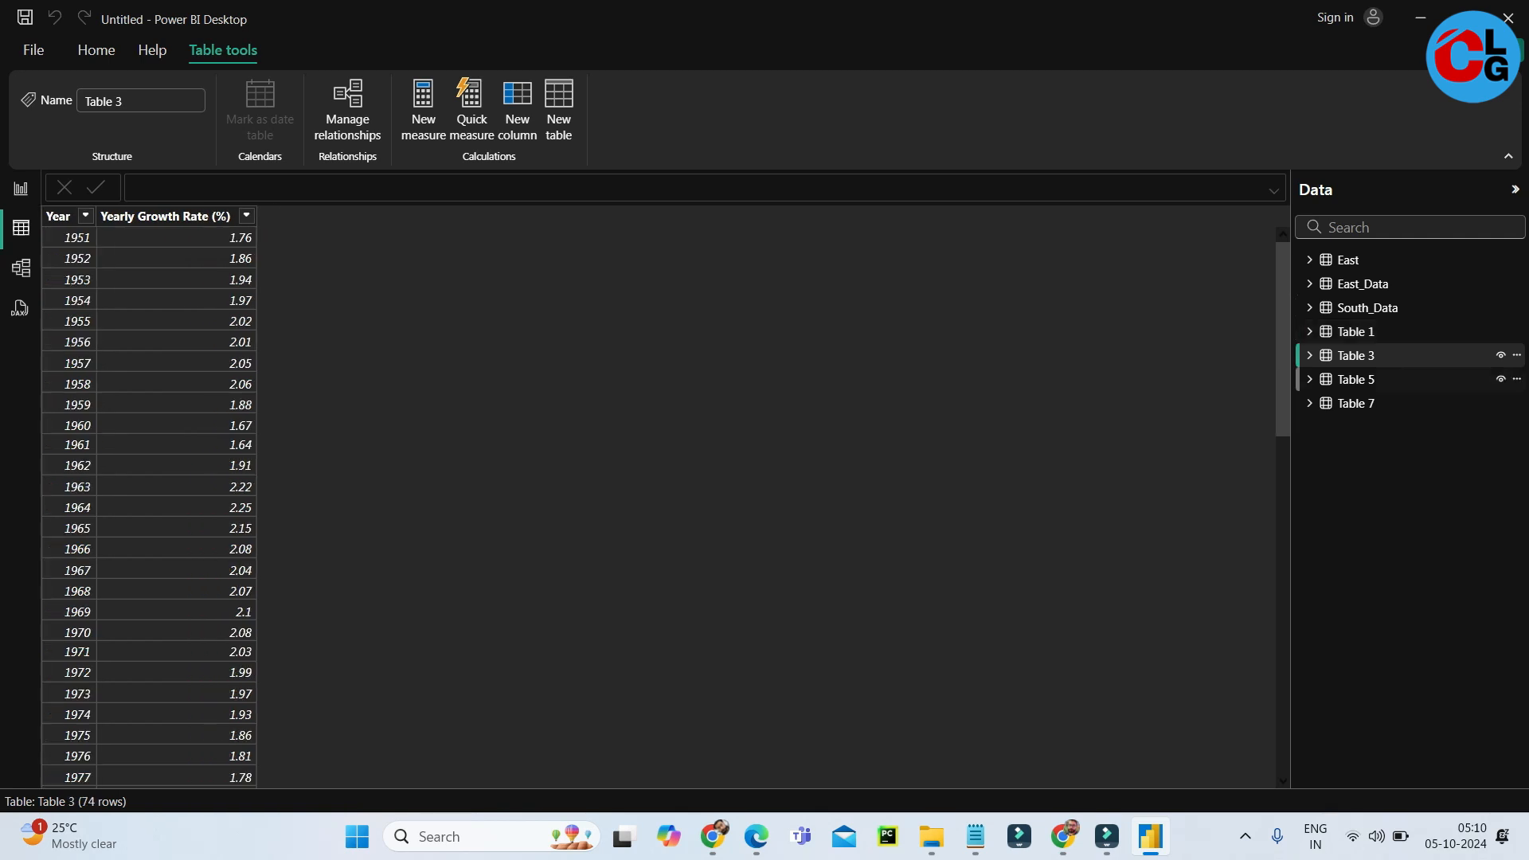
{"action": "left_click", "coordinate": [1356, 380]}
{"action": "left_click", "coordinate": [1355, 404]}
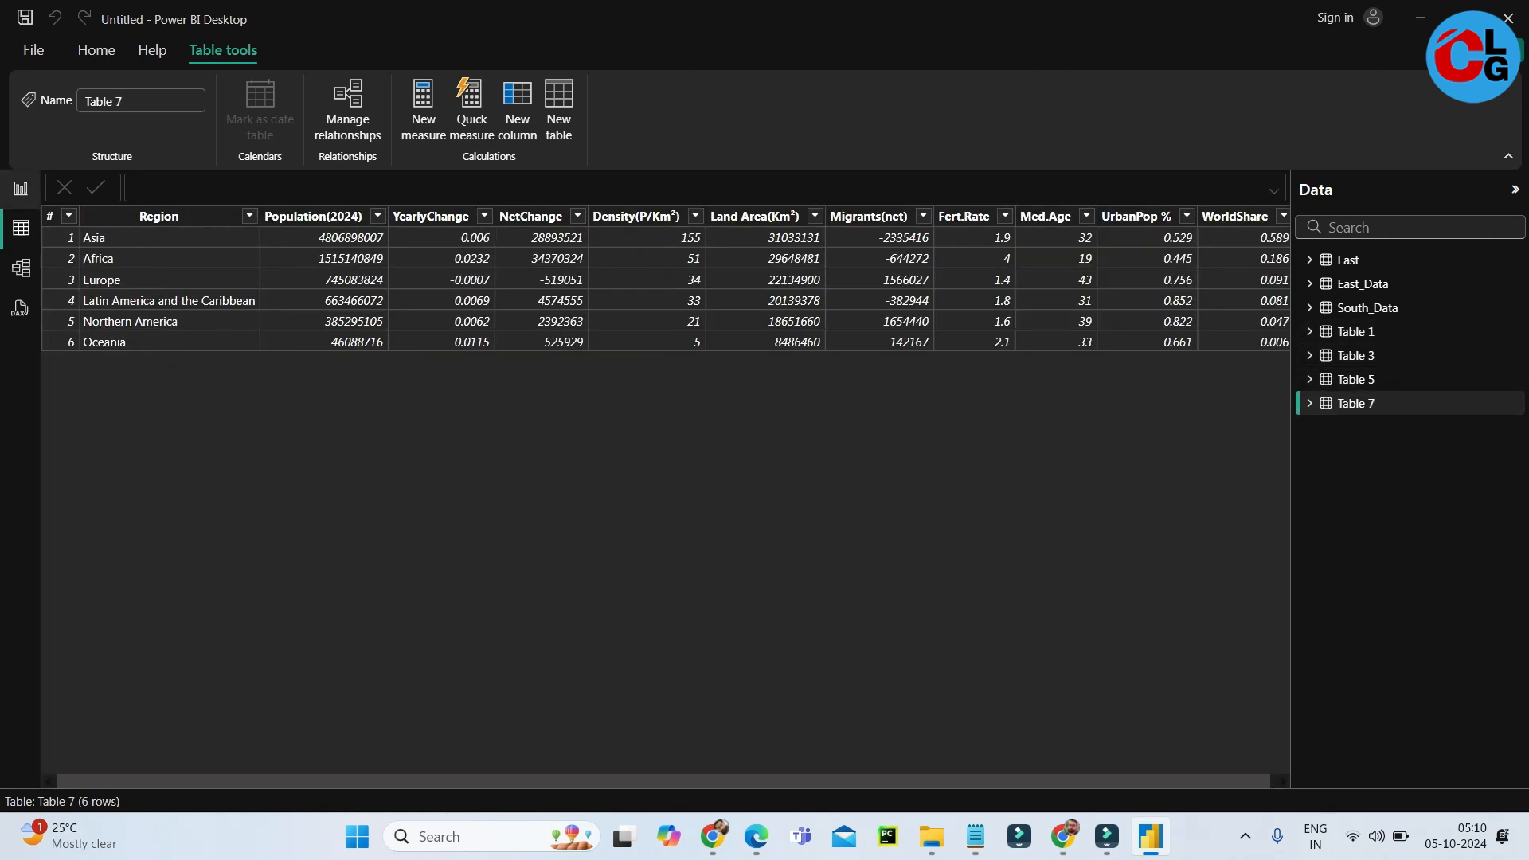
{"action": "left_click", "coordinate": [21, 189]}
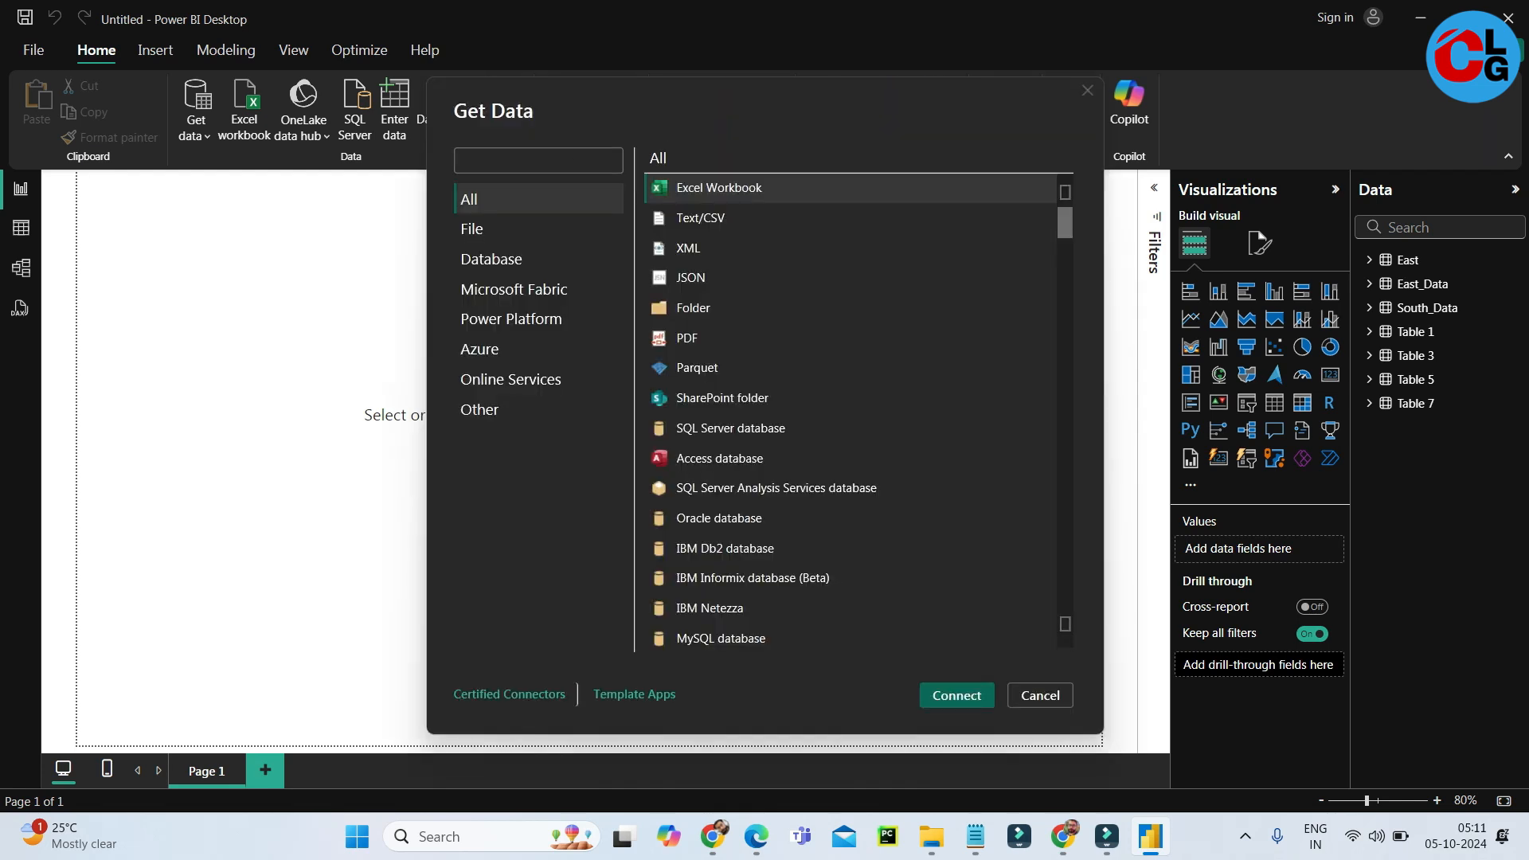
Search the data sources for "tex" and start a connection with the Text/CSV connector.
{"action": "type", "text": "tex"}
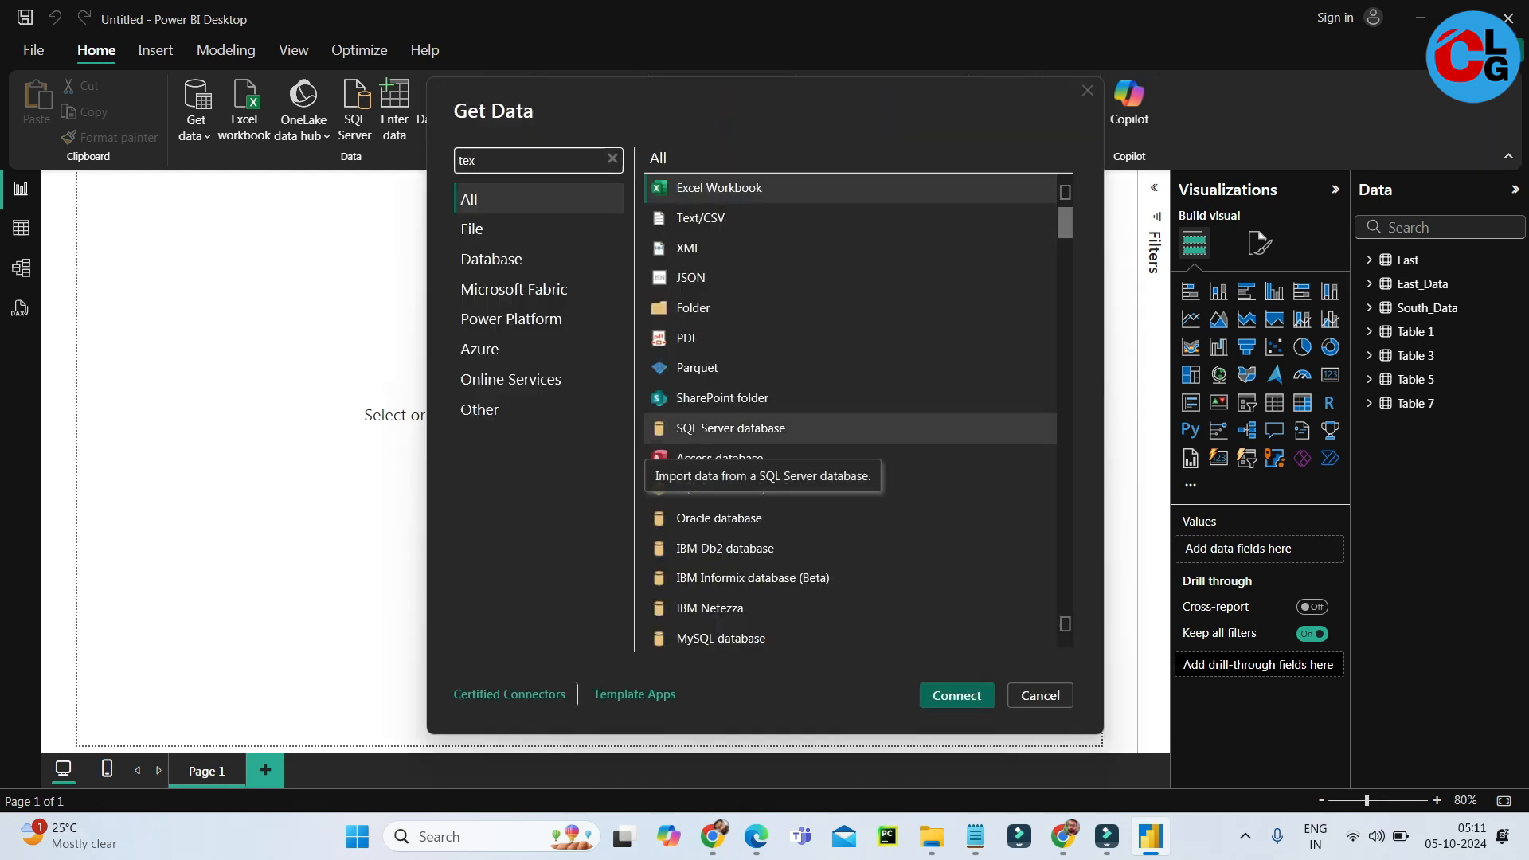
{"action": "left_click", "coordinate": [701, 188]}
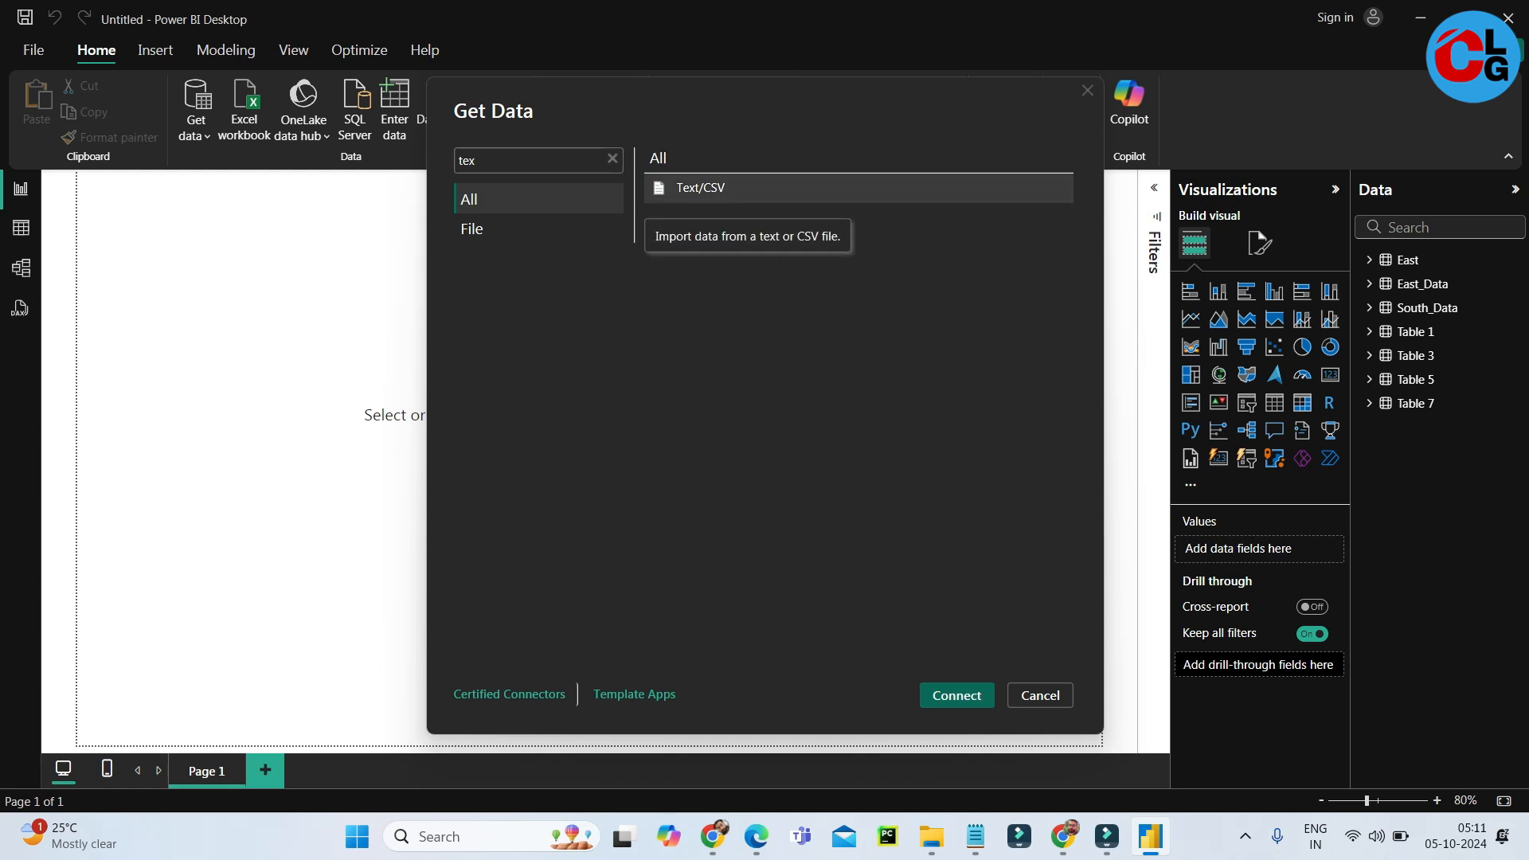
{"action": "left_click", "coordinate": [956, 696]}
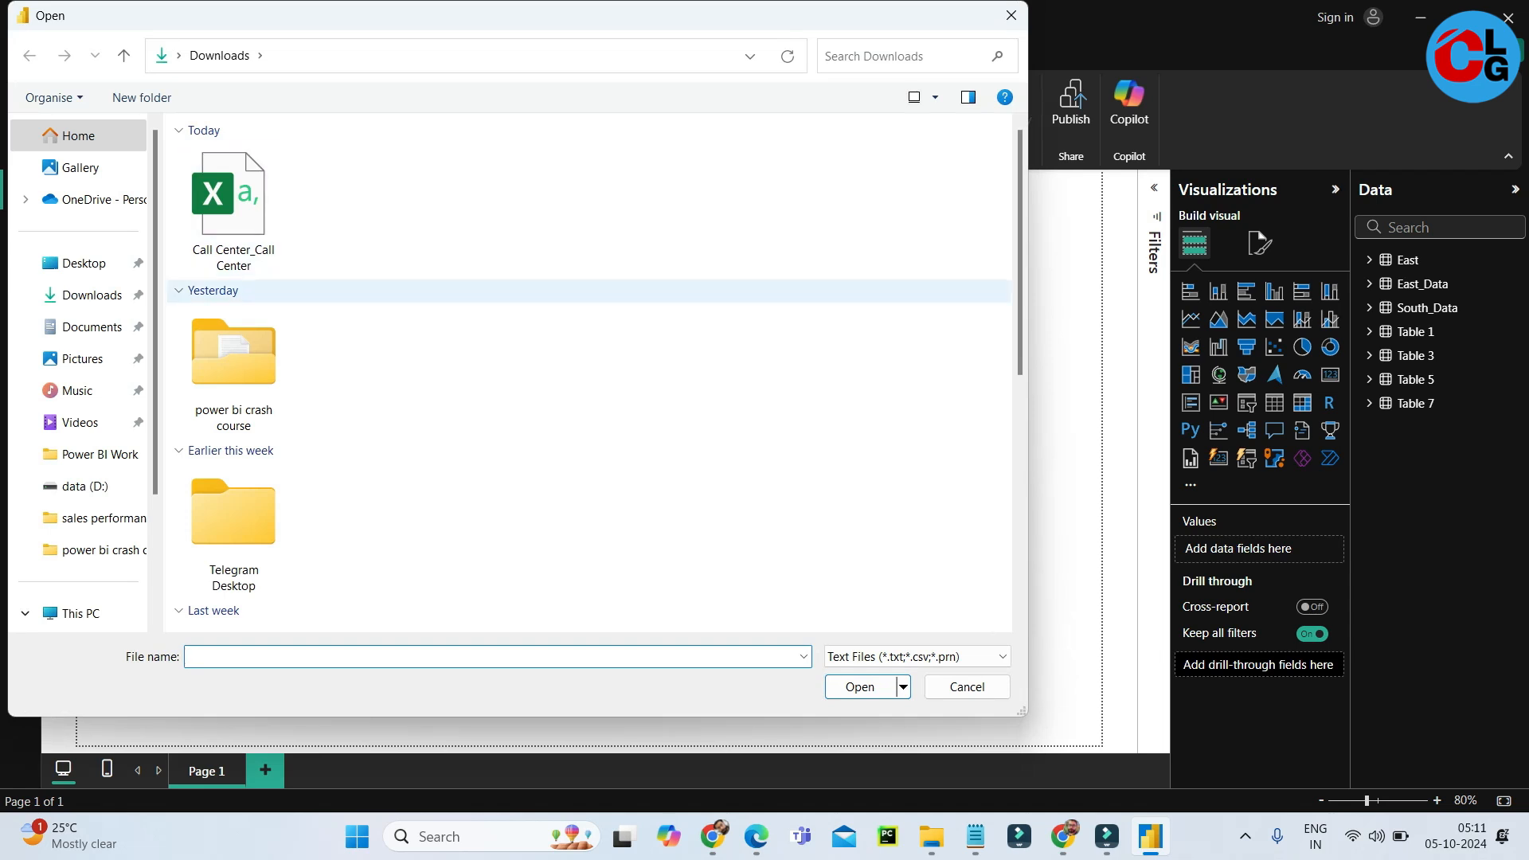
Open the Call Center_Call Center CSV file from Downloads, check its columns in the preview and load it.
{"action": "scroll", "coordinate": [590, 370], "scroll_direction": "down", "scroll_amount": 10}
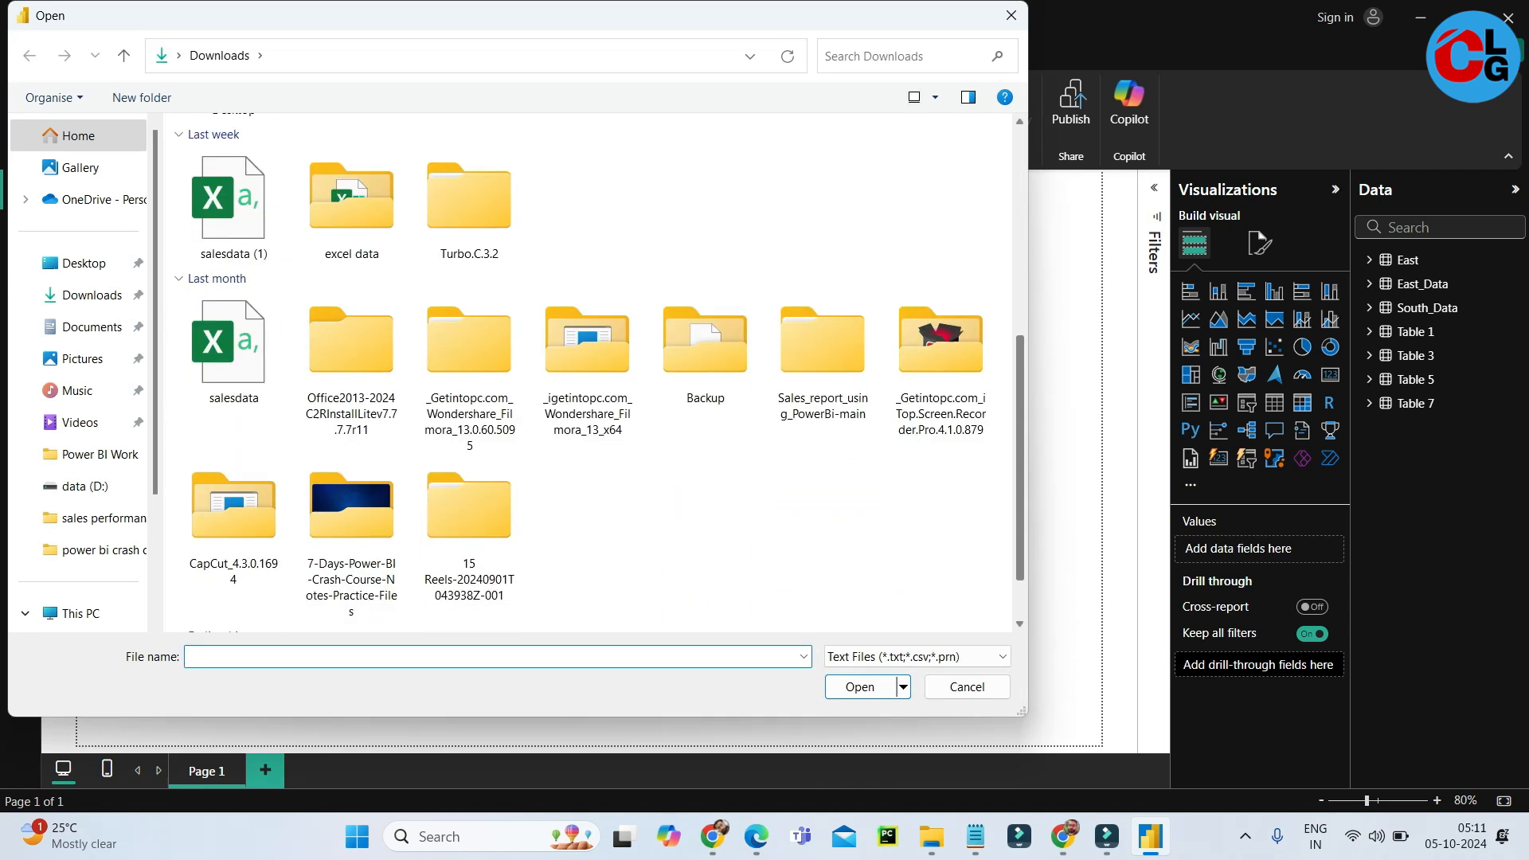
{"action": "scroll", "coordinate": [589, 370], "scroll_direction": "up", "scroll_amount": 10}
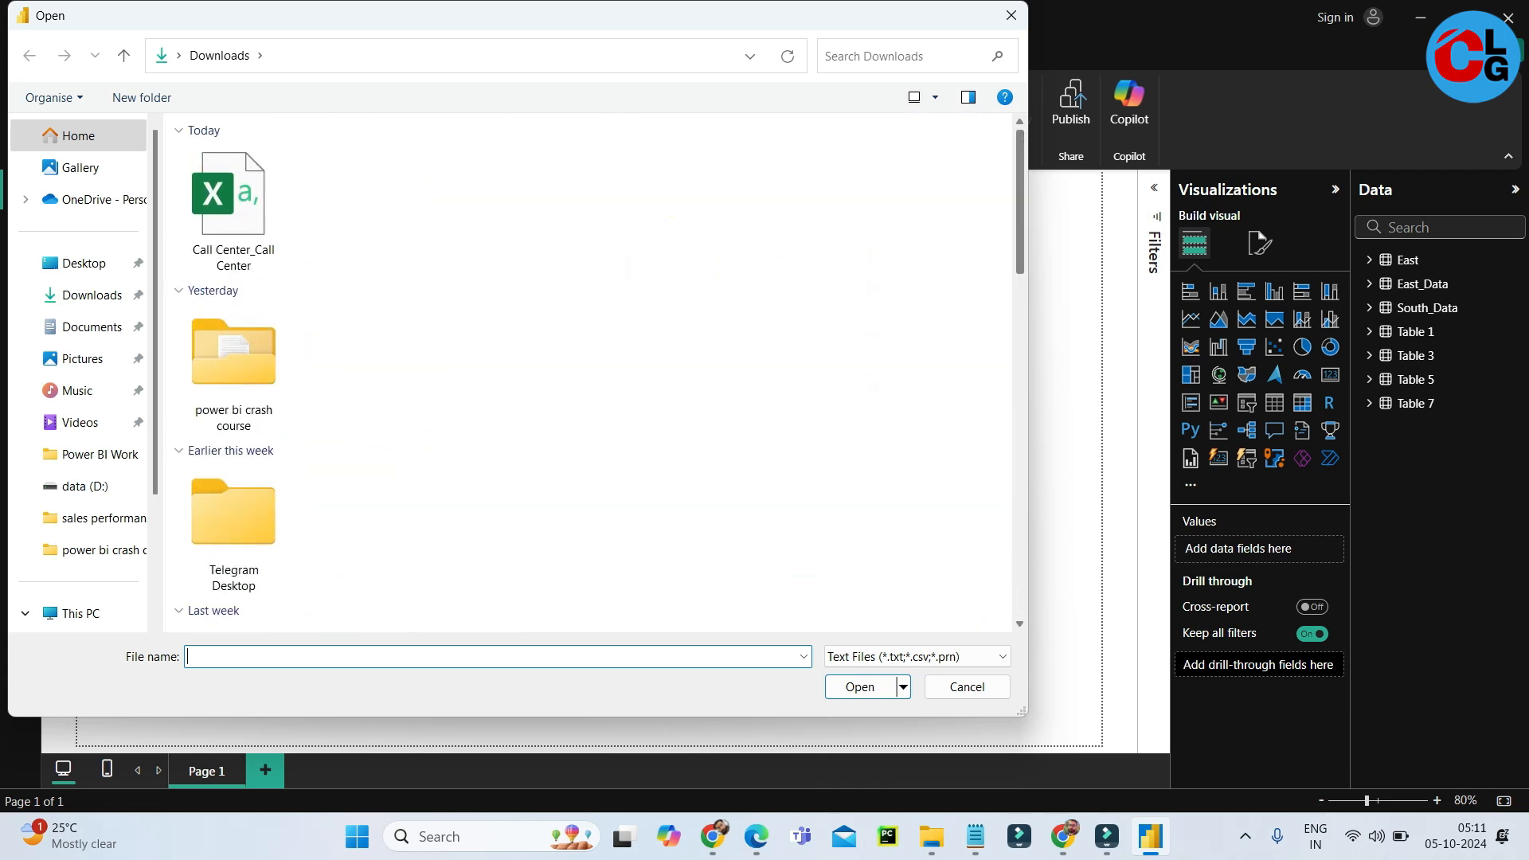
{"action": "left_click", "coordinate": [233, 210]}
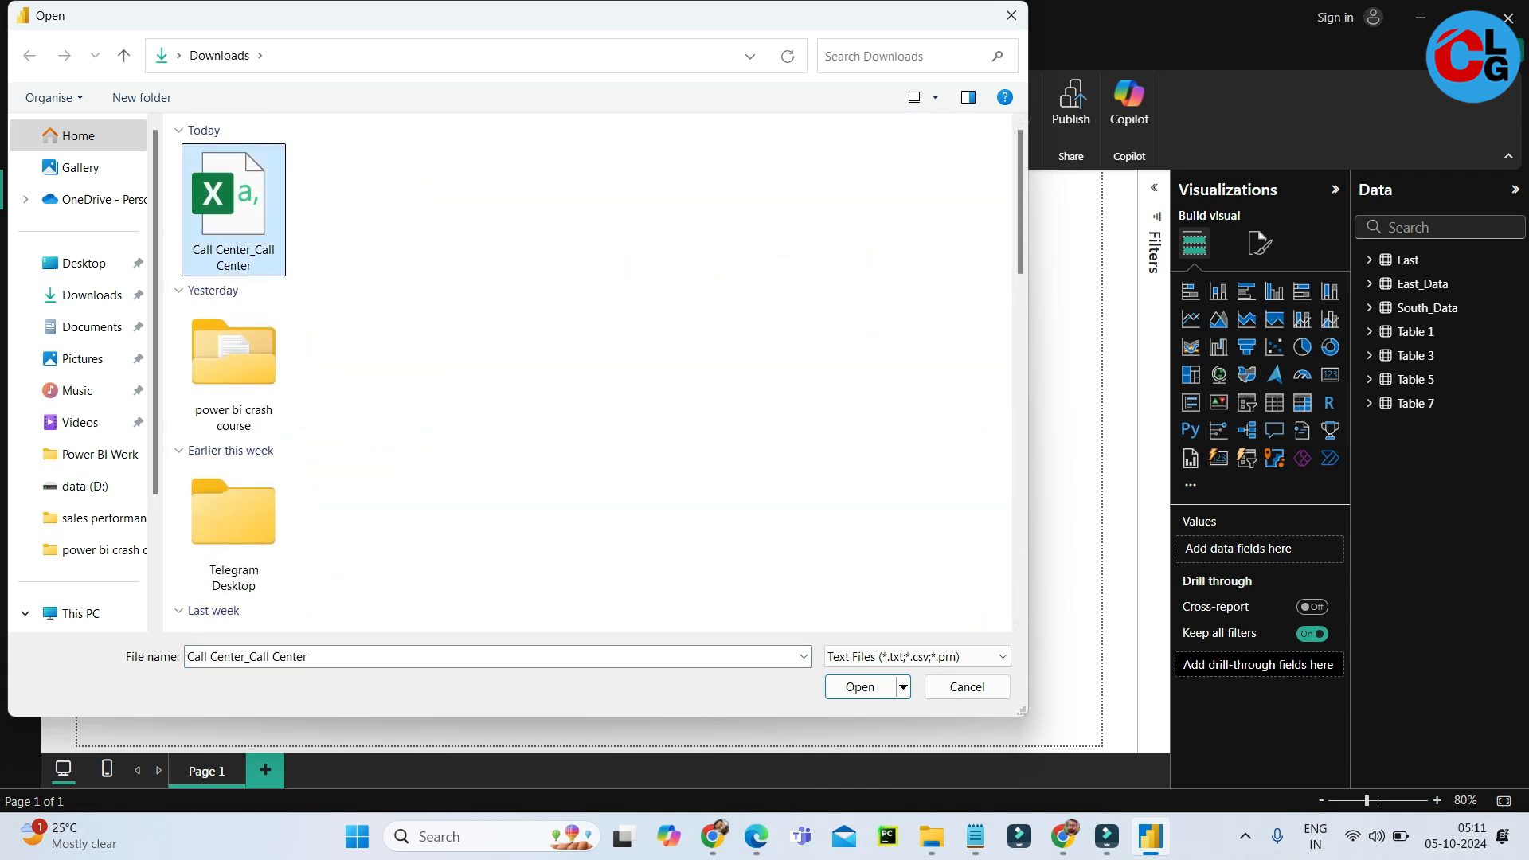
{"action": "key", "text": "Return"}
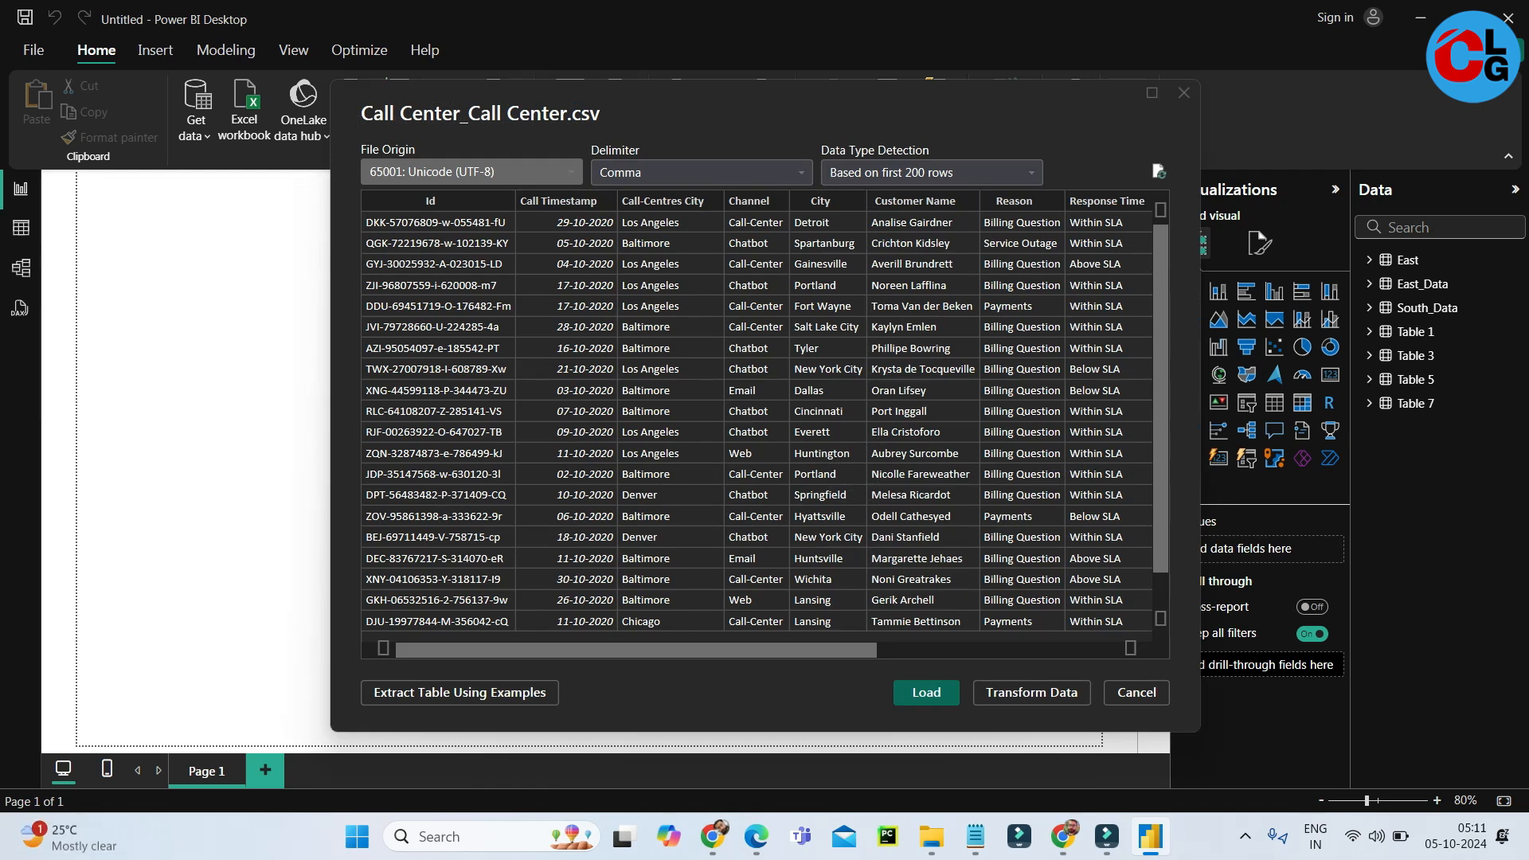
{"action": "scroll", "coordinate": [757, 411], "scroll_direction": "right", "scroll_amount": 5}
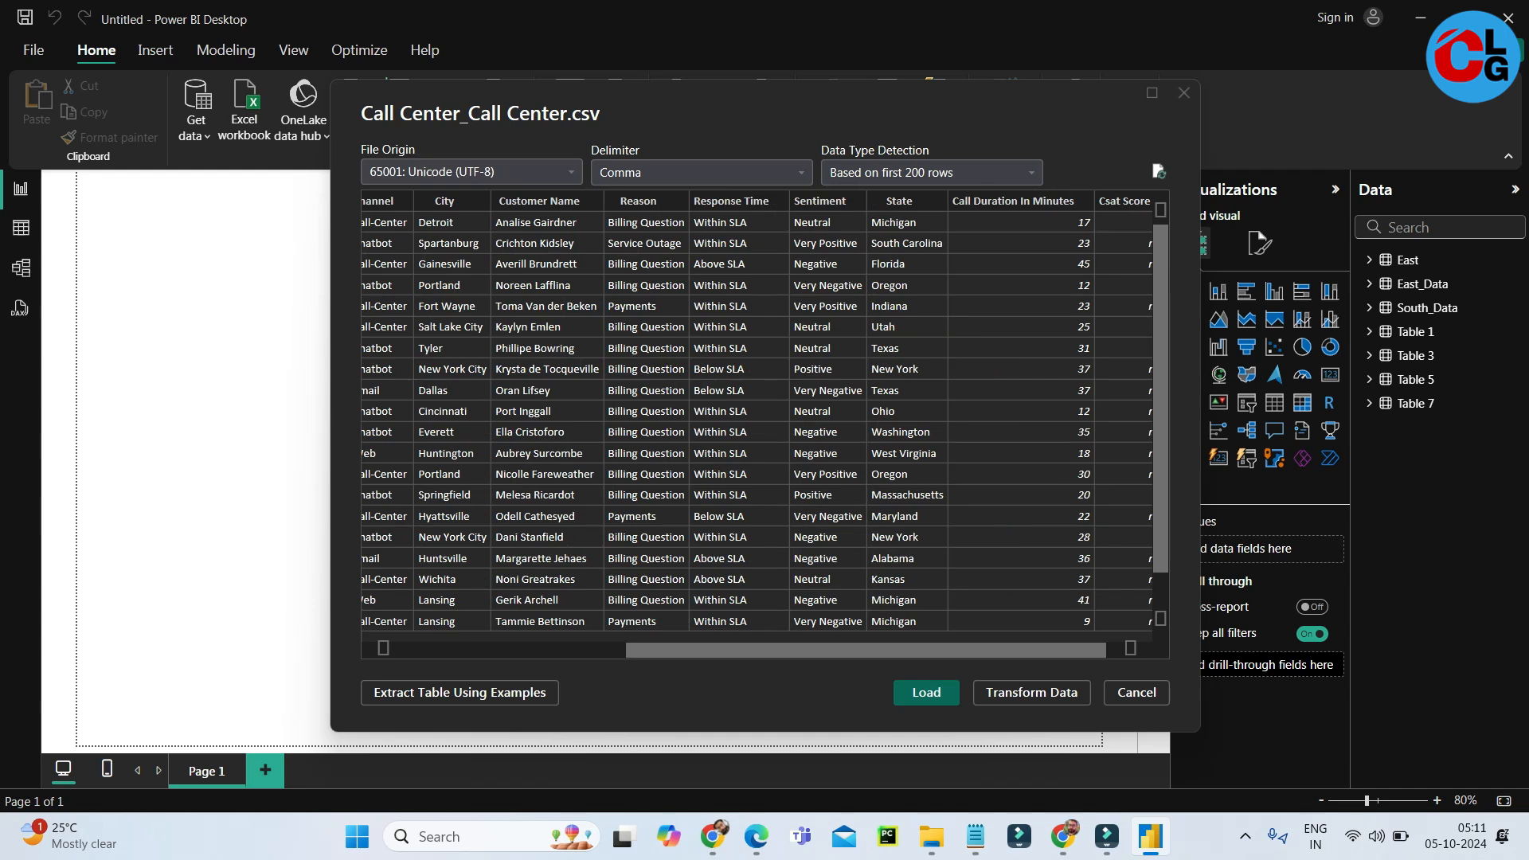
{"action": "left_click", "coordinate": [927, 693]}
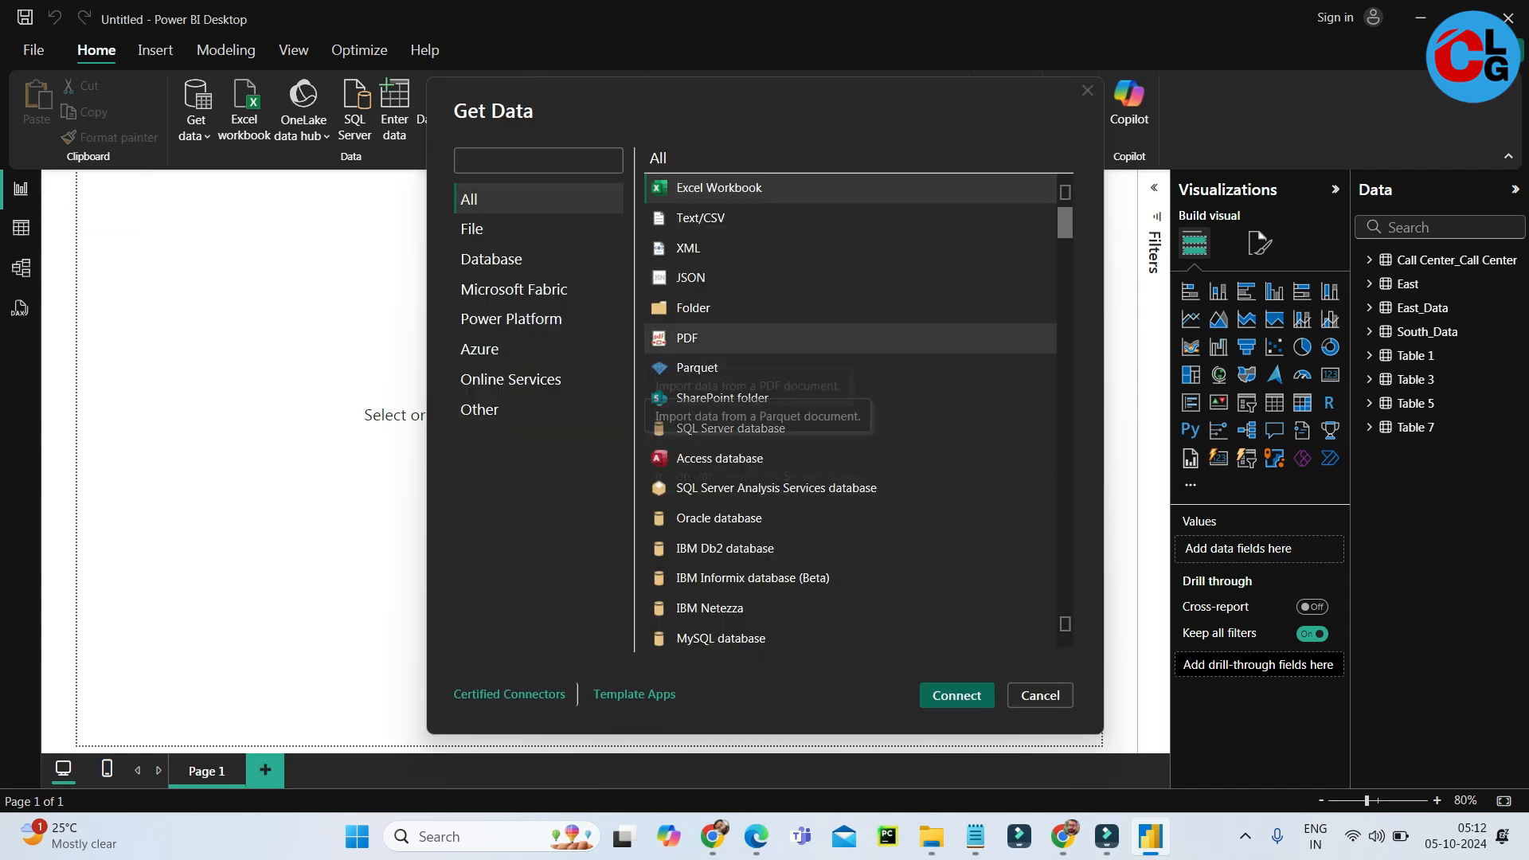
Open "pdf to excel trick" from the excel tricks 2023 - 2024 folder with the PDF connector, view its table list and cancel the import.
{"action": "left_click", "coordinate": [688, 338]}
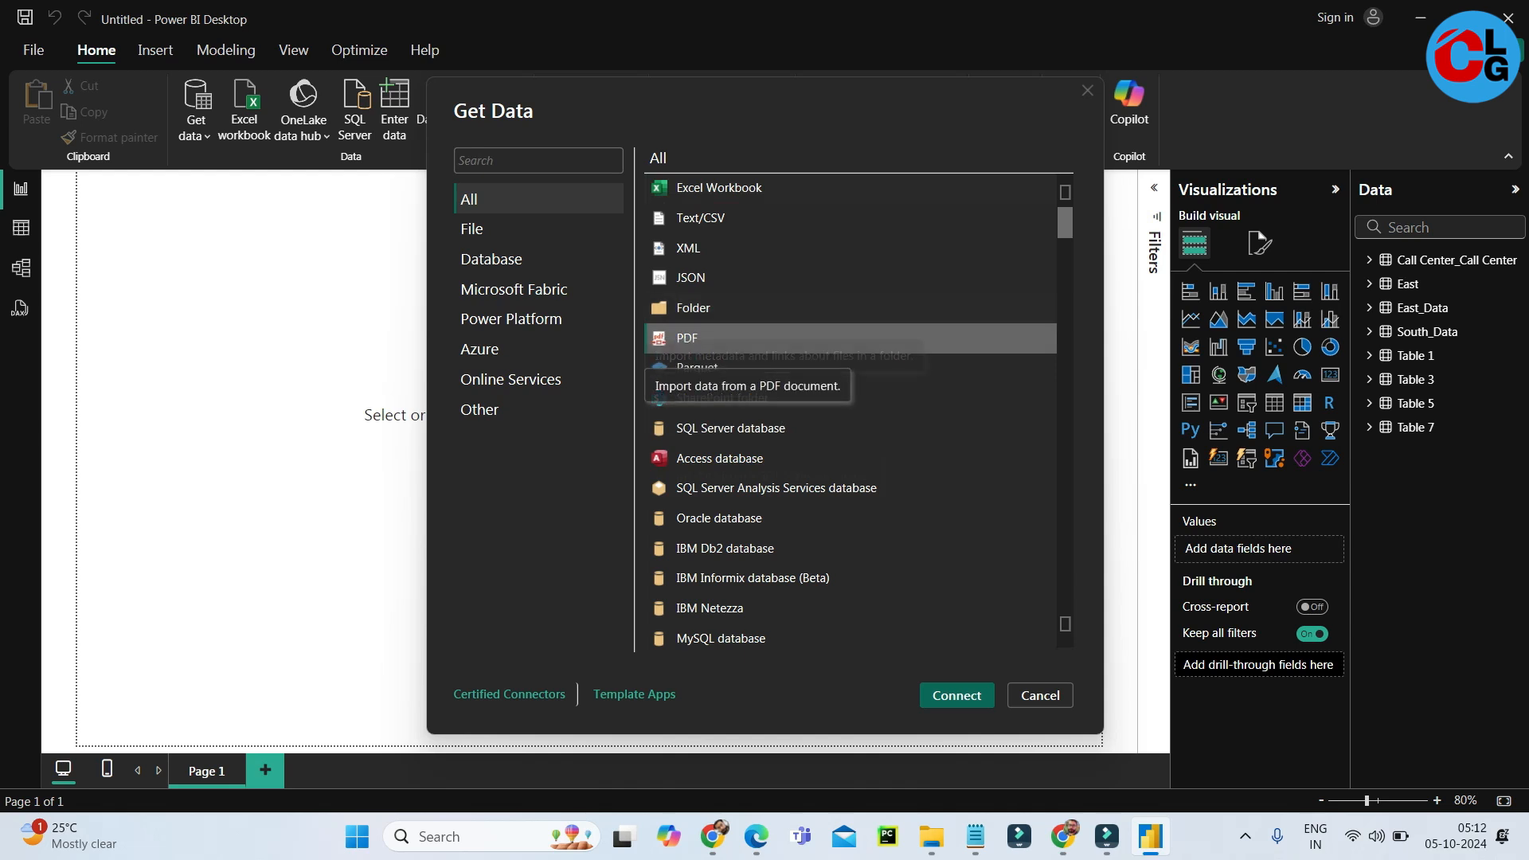
{"action": "left_click", "coordinate": [956, 696]}
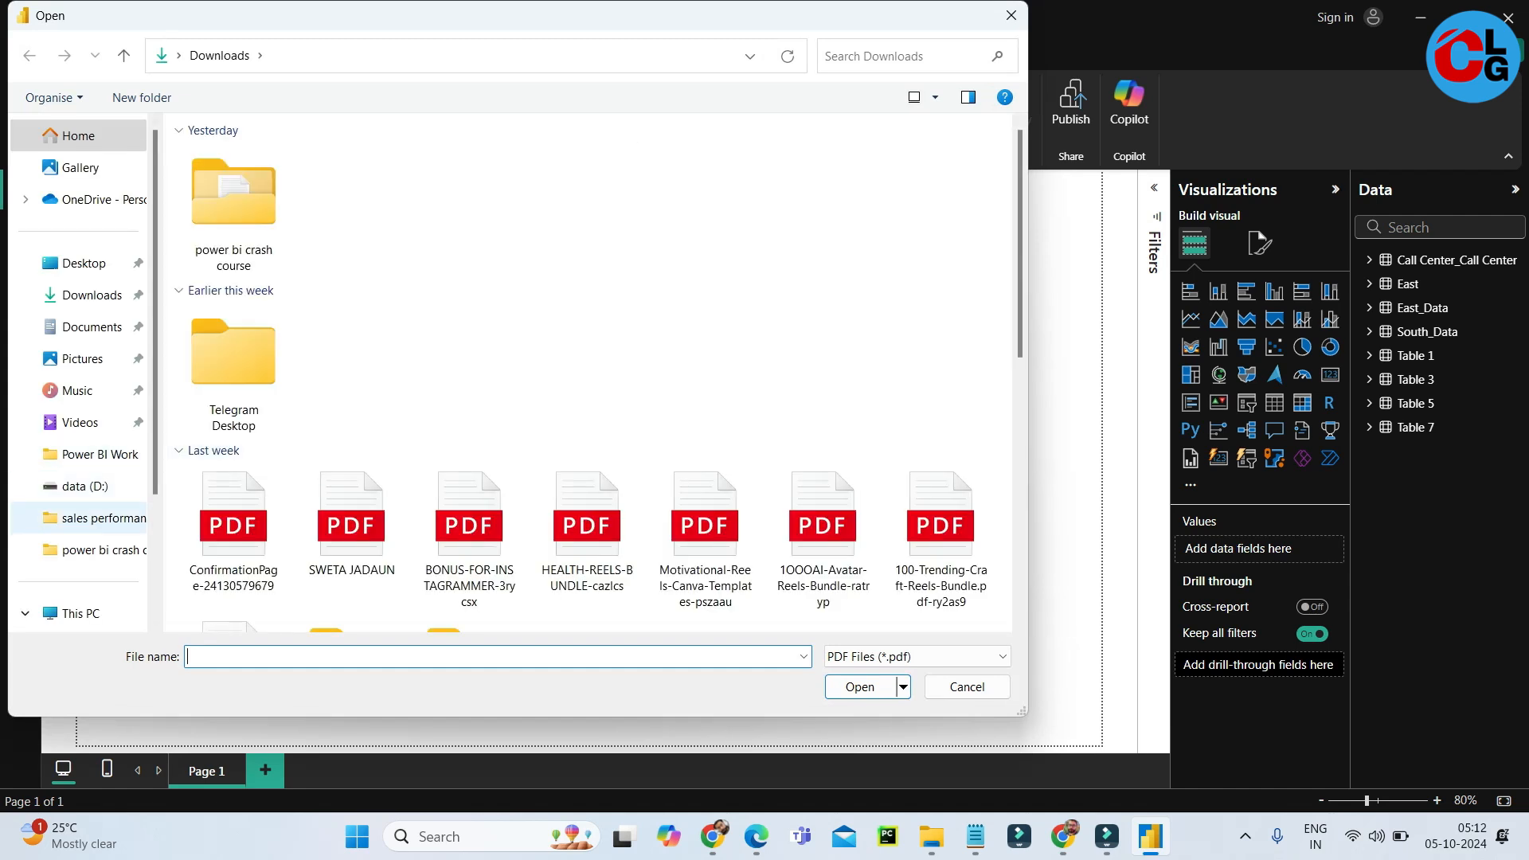
{"action": "scroll", "coordinate": [80, 366], "scroll_direction": "down", "scroll_amount": 2}
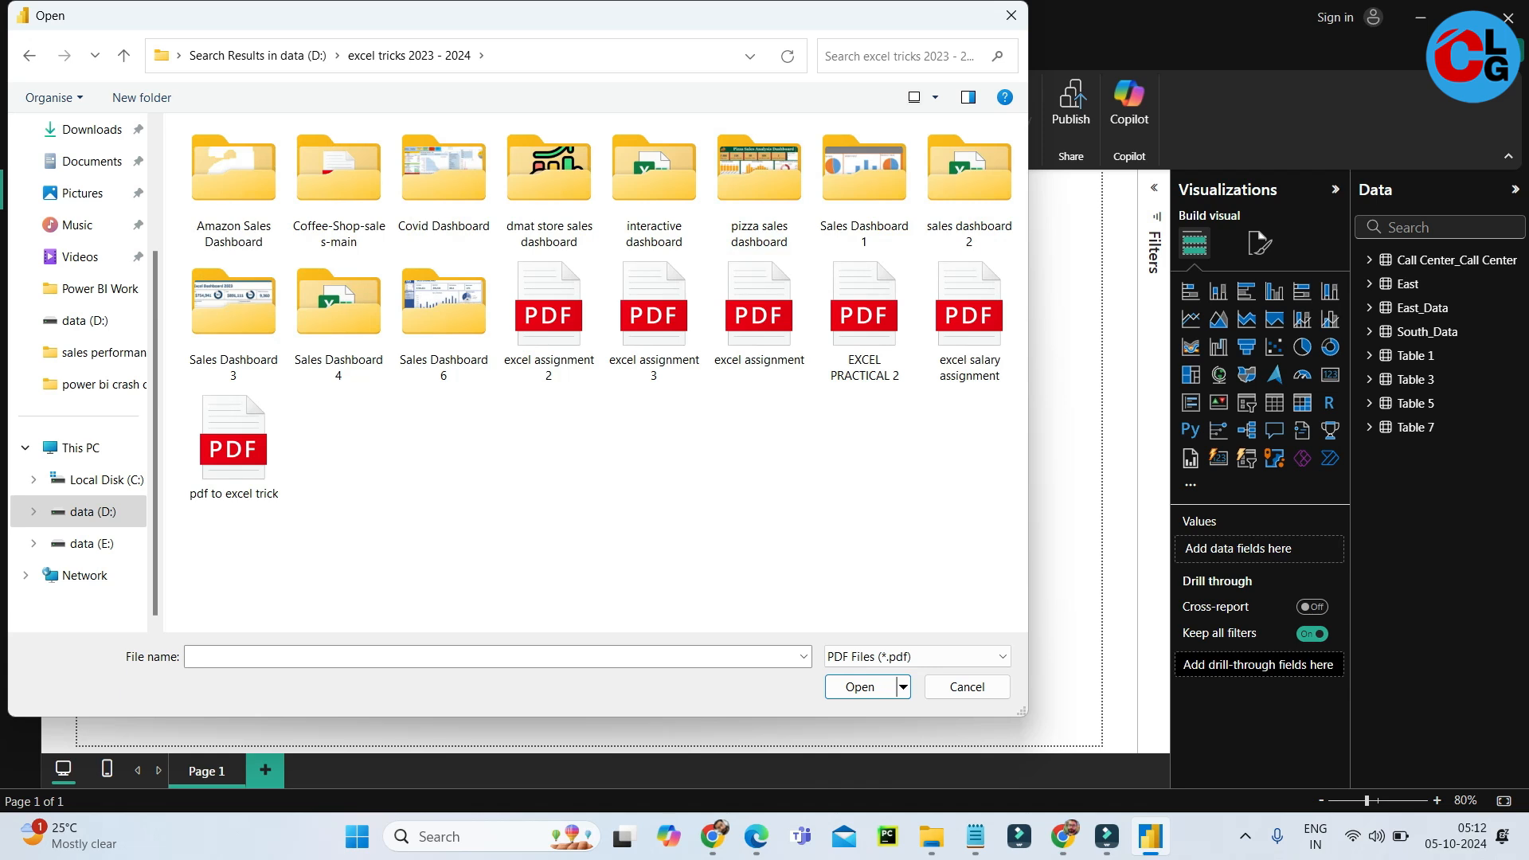
{"action": "left_click", "coordinate": [233, 448]}
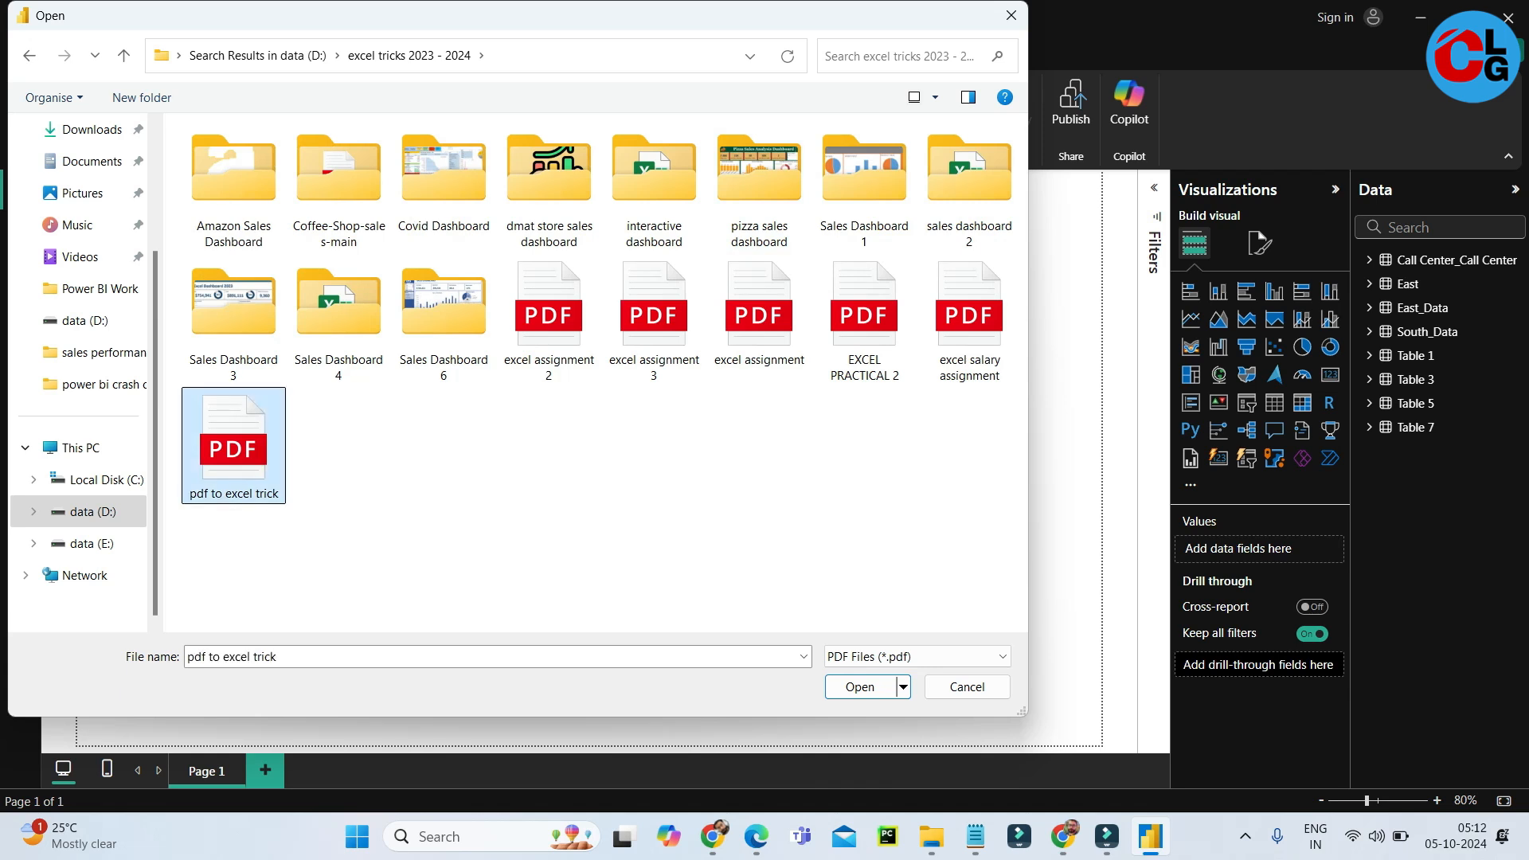
{"action": "key", "text": "Return"}
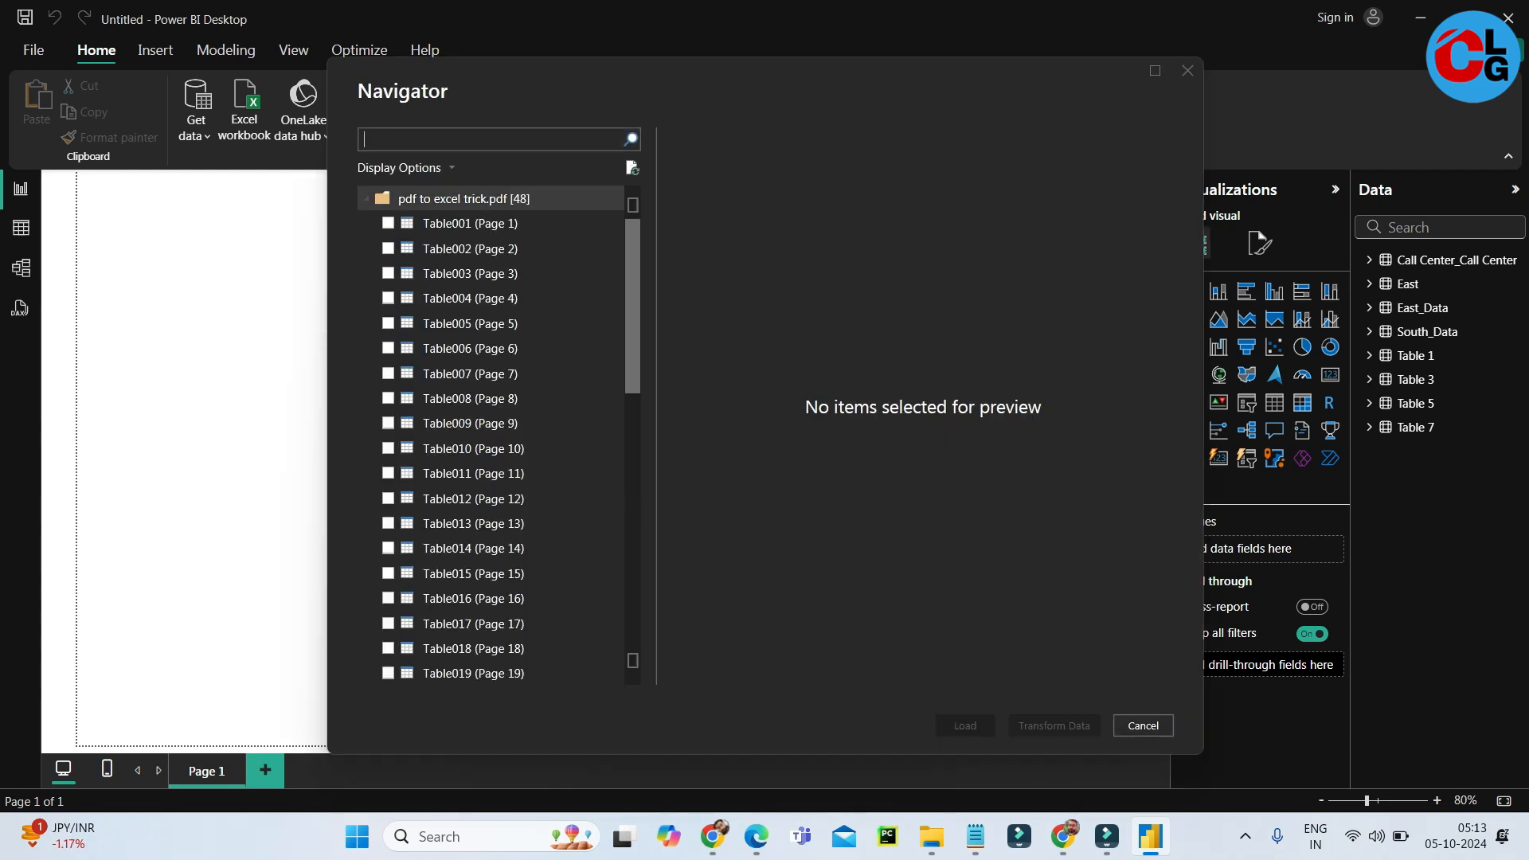
{"action": "mouse_move", "coordinate": [633, 295]}
{"action": "left_mouse_down"}
{"action": "mouse_move", "coordinate": [632, 551]}
{"action": "mouse_move", "coordinate": [632, 292]}
{"action": "left_mouse_up"}
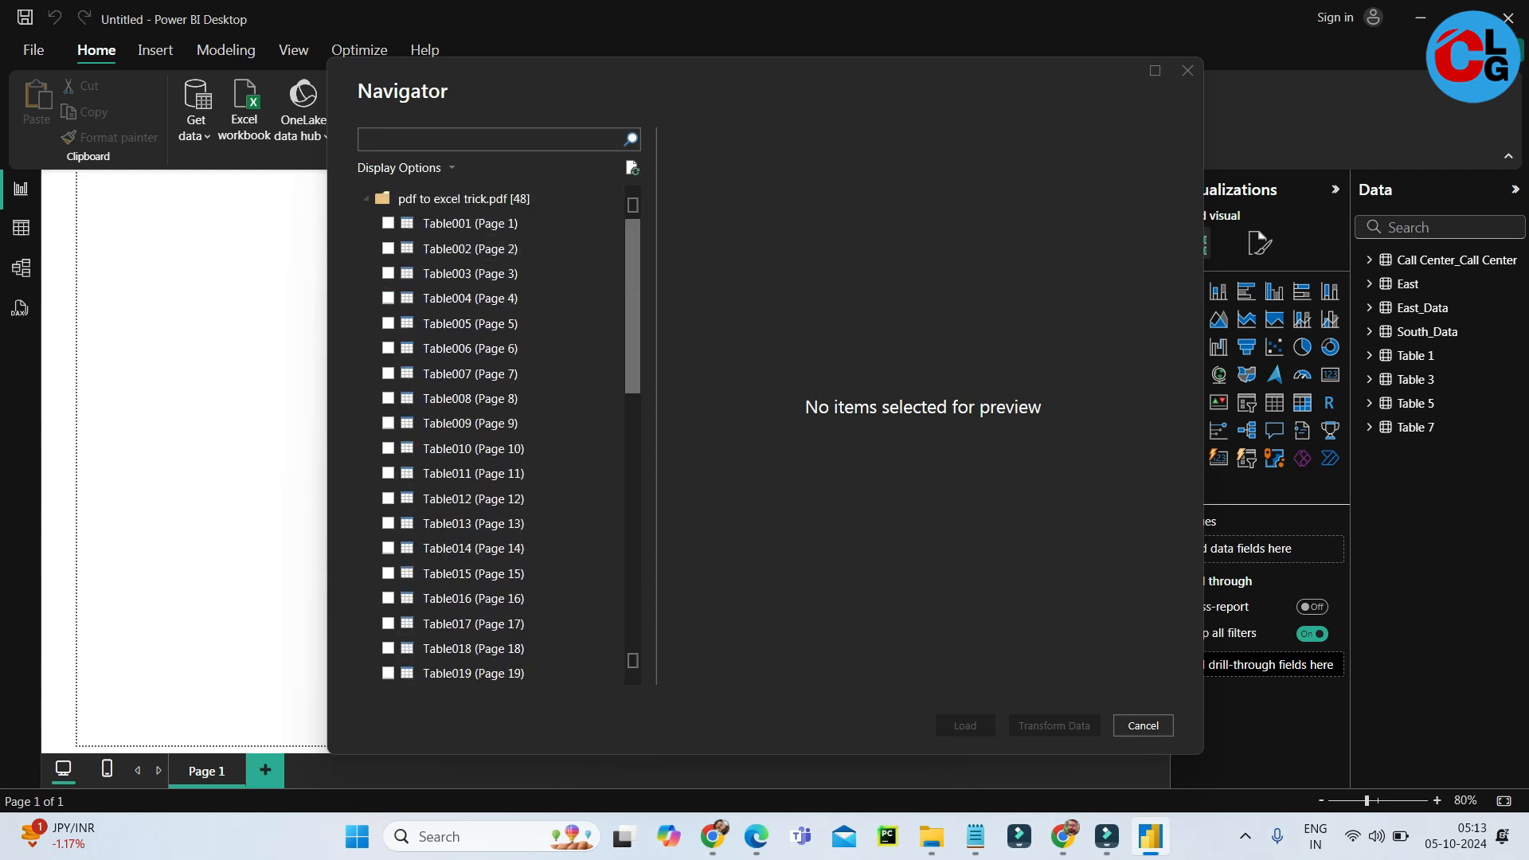
{"action": "left_click", "coordinate": [1143, 725]}
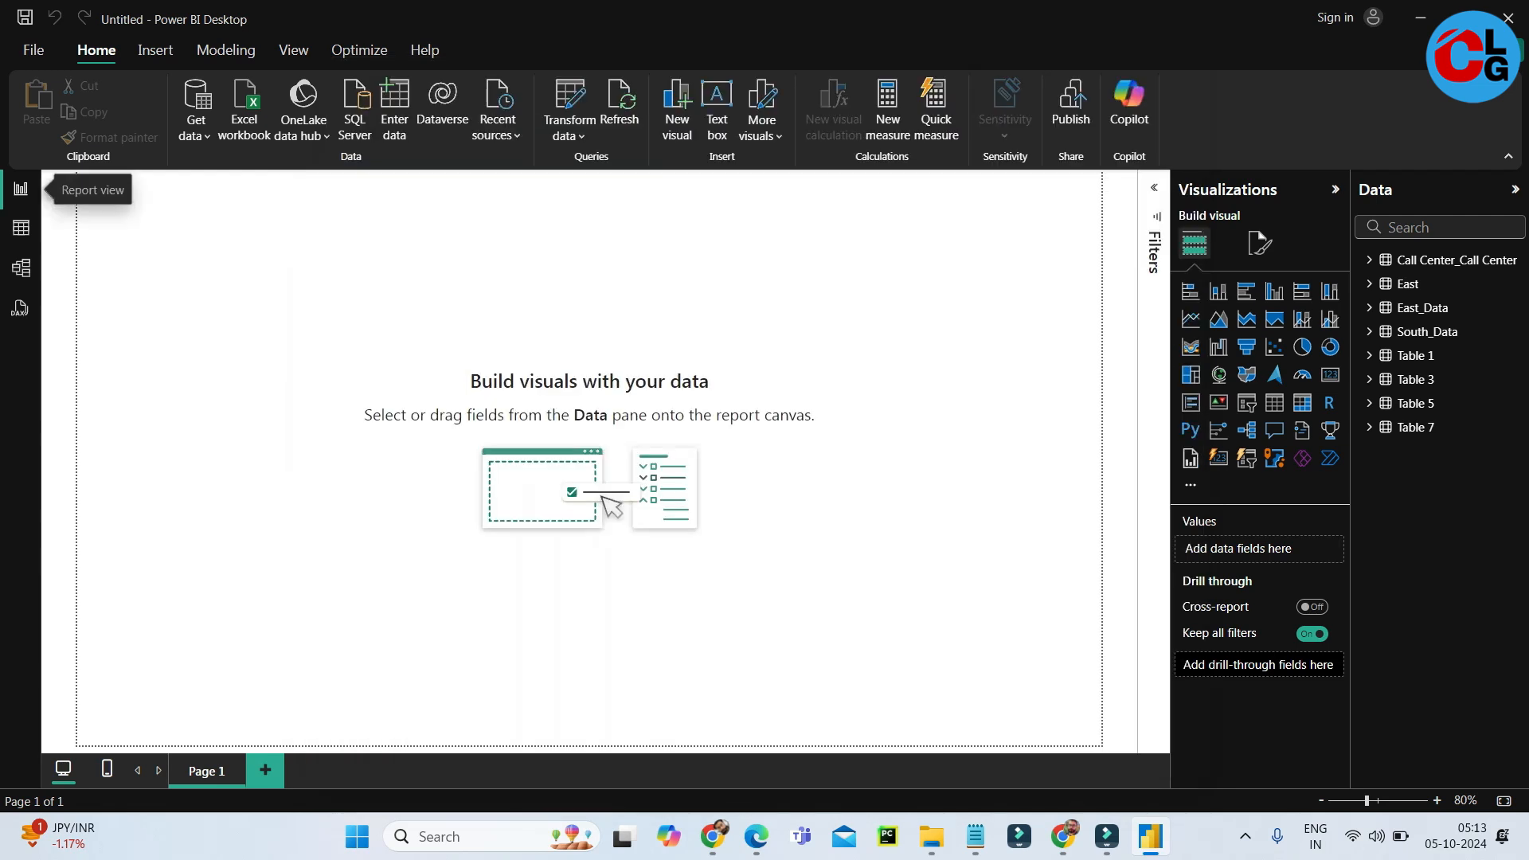
Look at the imported tables' cards in Model view, return to the report view and show the Windows desktop.
{"action": "left_click", "coordinate": [20, 268]}
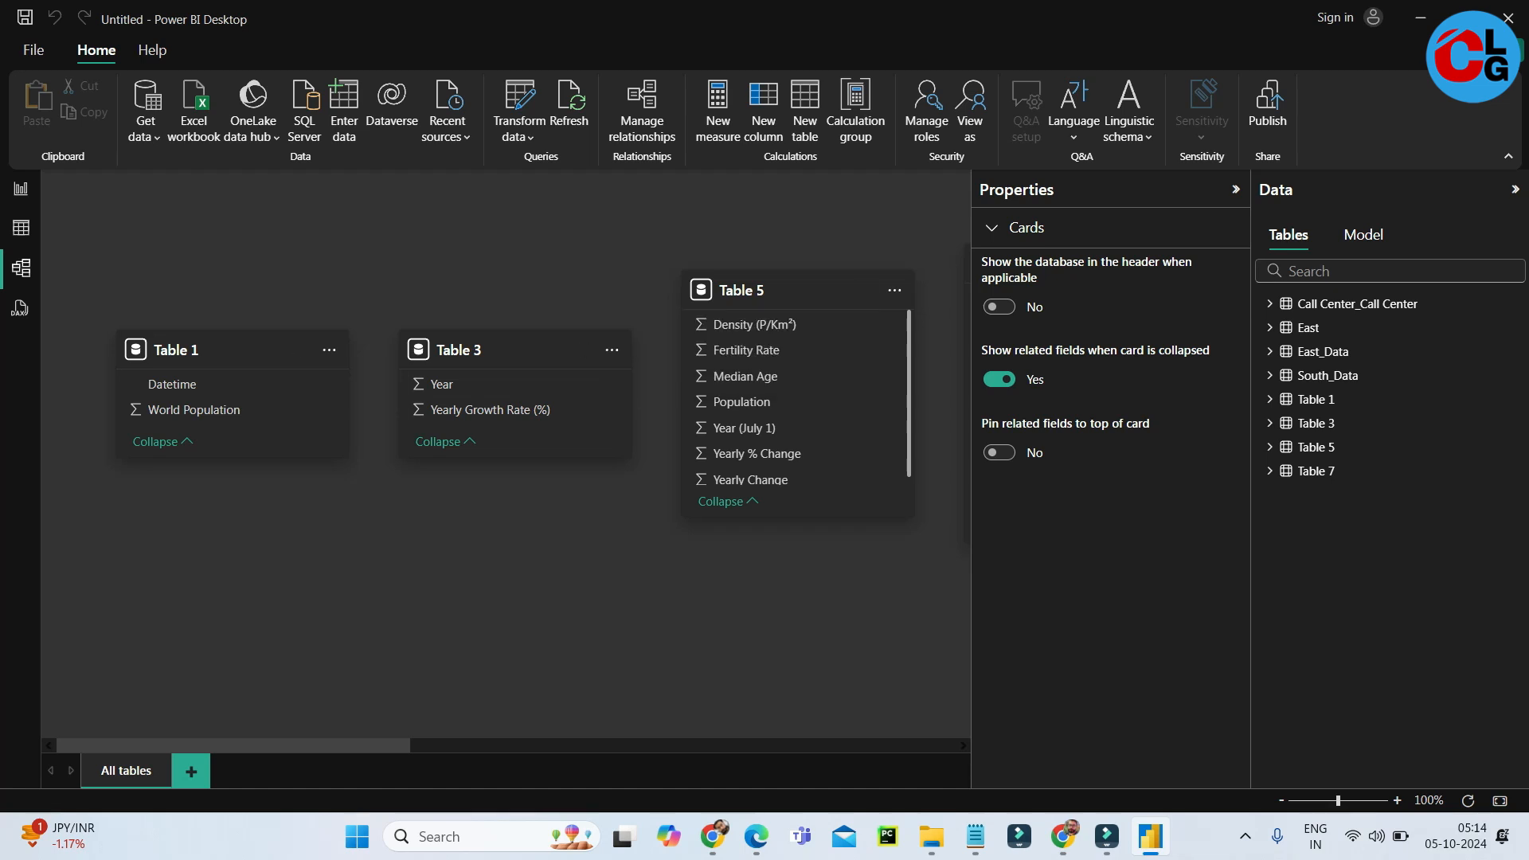
{"action": "left_click", "coordinate": [21, 188]}
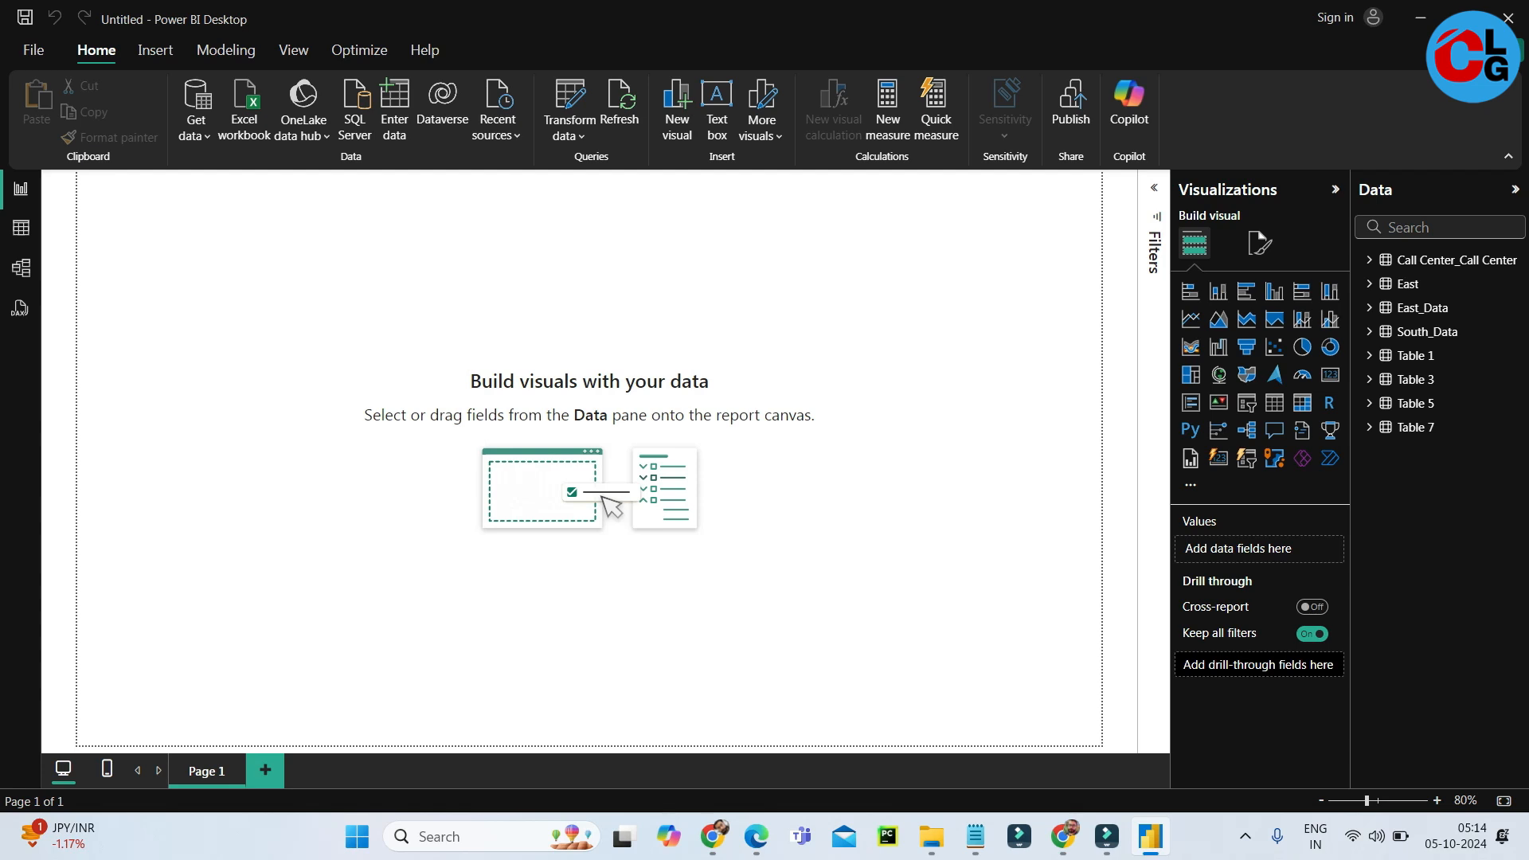
{"action": "key", "text": "super+d"}
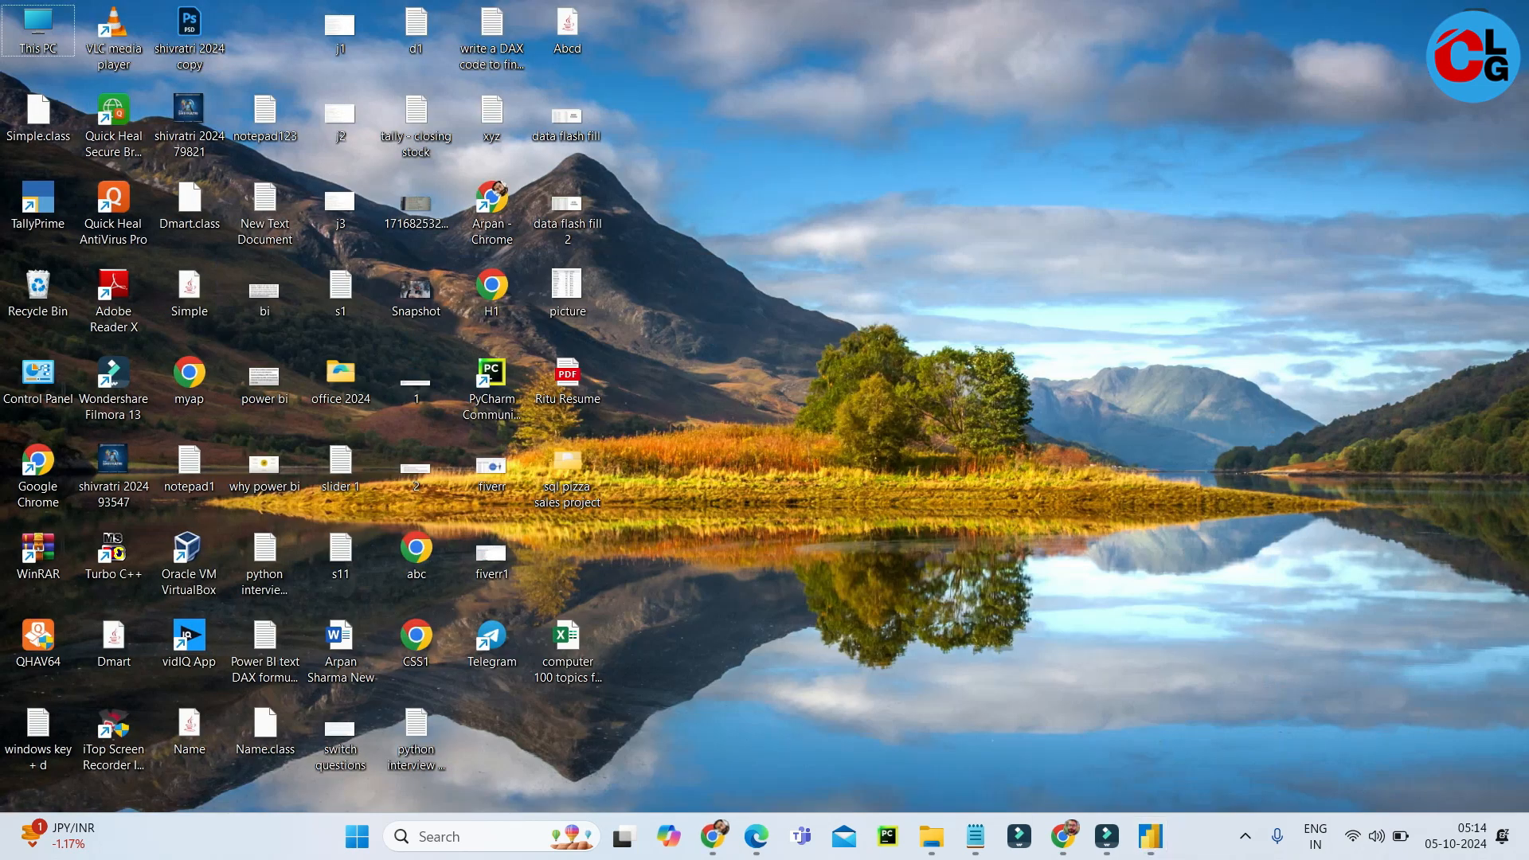